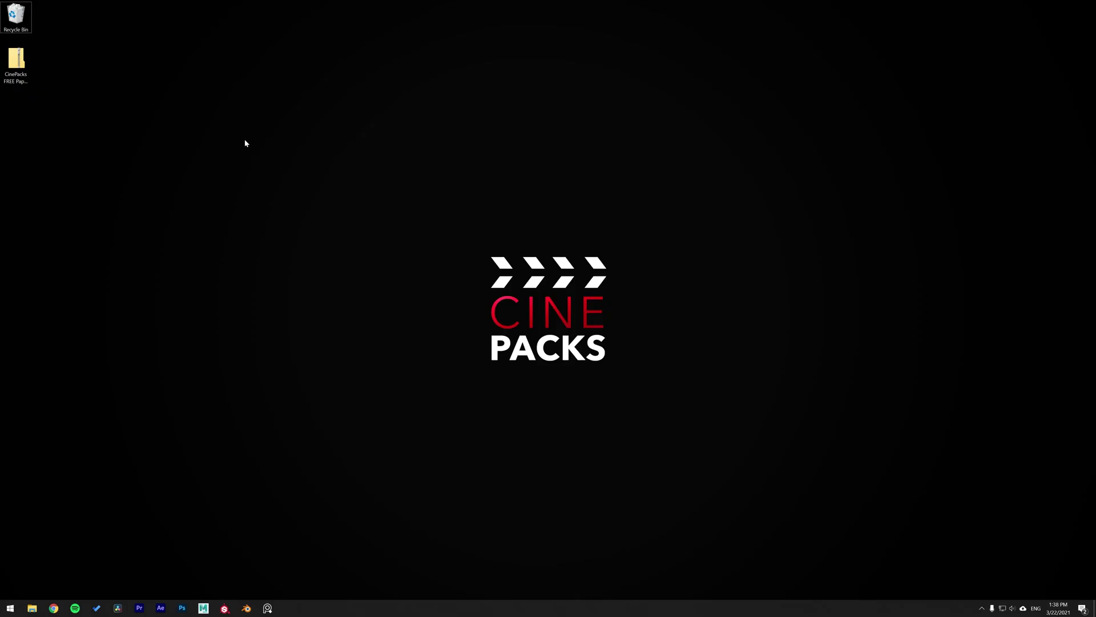
Open the CinePacks FREE Paper FX Pack archive on the desktop and select the sample folders inside its pack folder
double_click(15, 57)
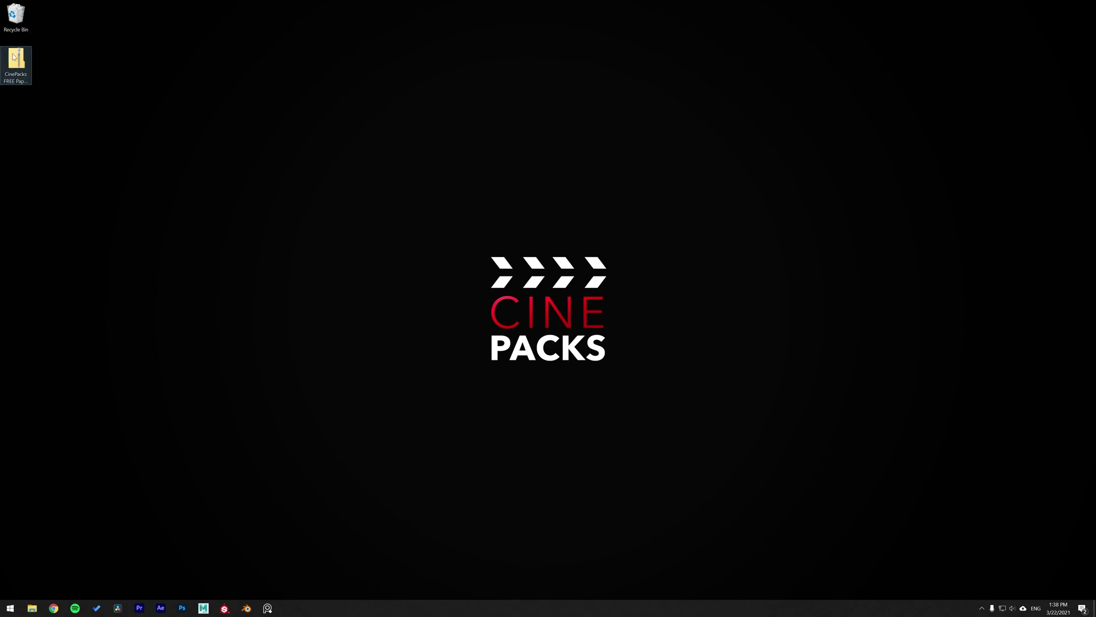
drag(625, 75, 579, 70)
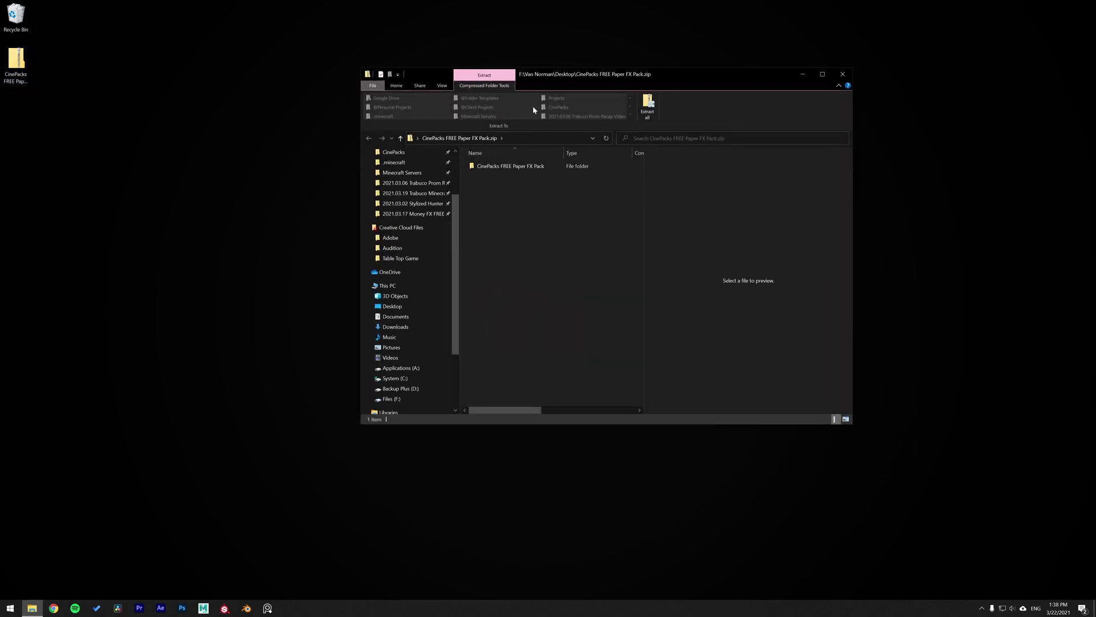
double_click(510, 167)
click(512, 167)
shift+click(502, 175)
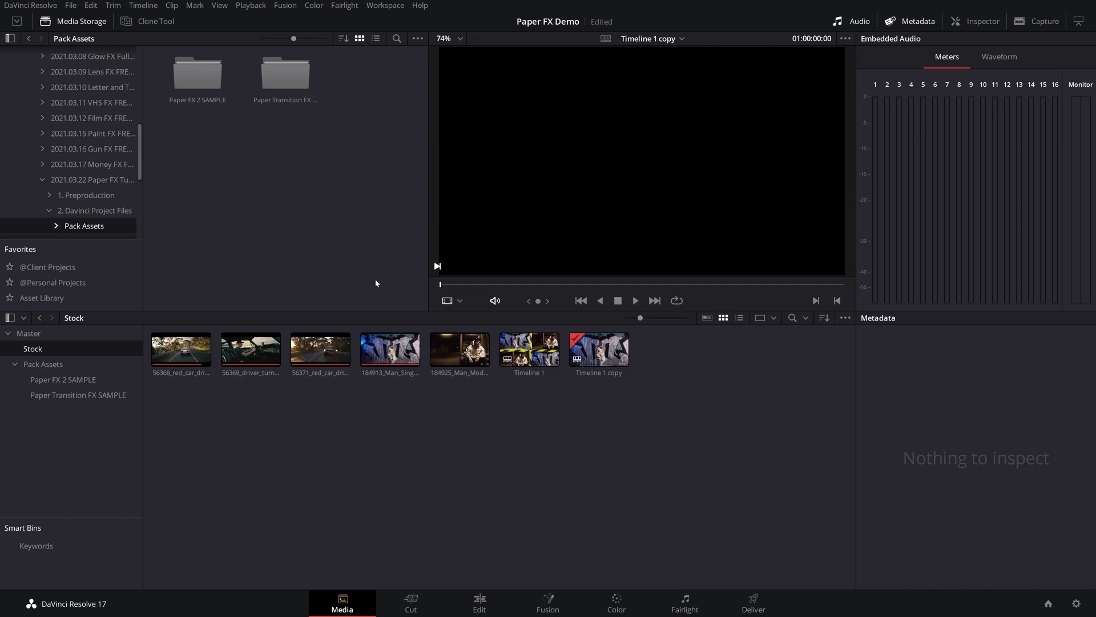
In DaVinci Resolve, select both sample folders in the media storage and open the Paper FX 2 SAMPLE bin on the Edit page
drag(343, 207, 218, 161)
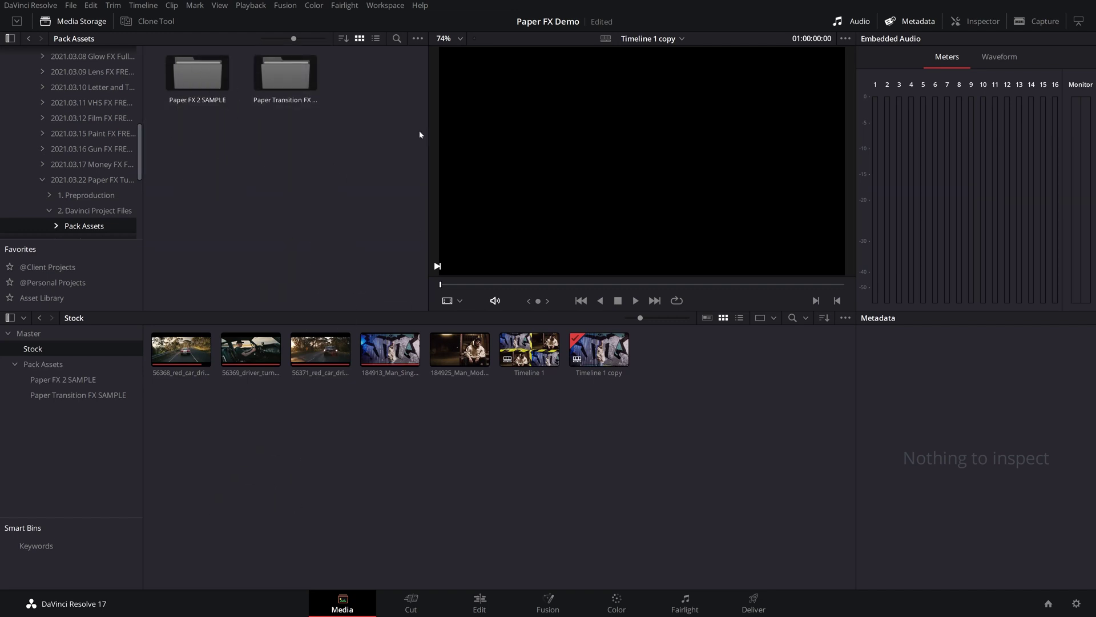
click(479, 603)
click(95, 106)
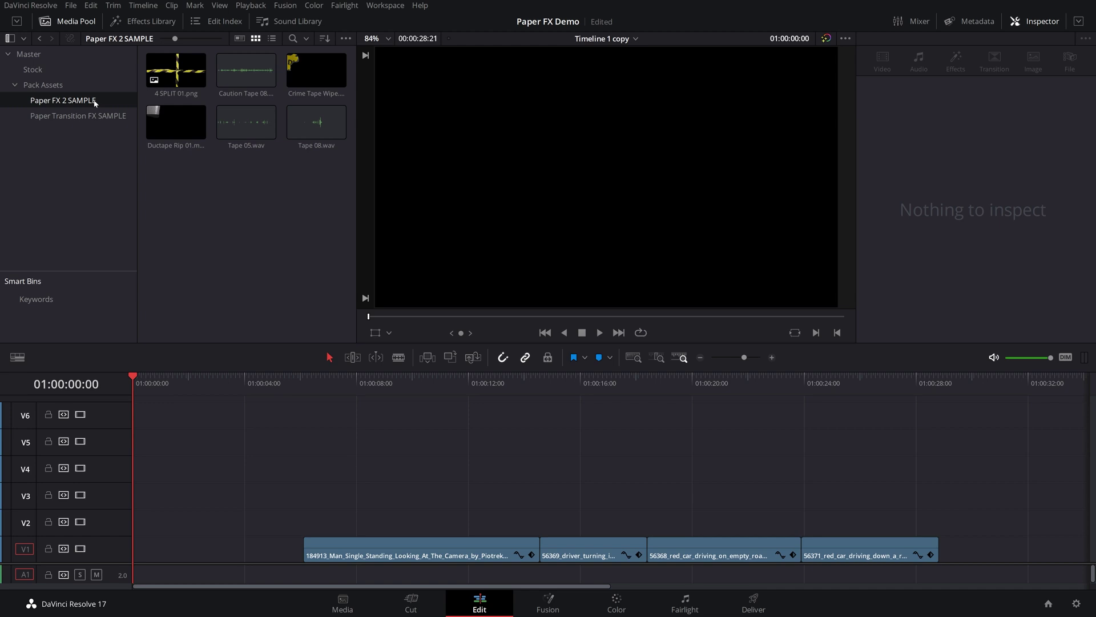
Preview 4 SPLIT 01.png, Crime Tape Wipe.mov and Ductape Rip 01.mov from the Paper FX 2 SAMPLE bin
click(181, 71)
double_click(184, 81)
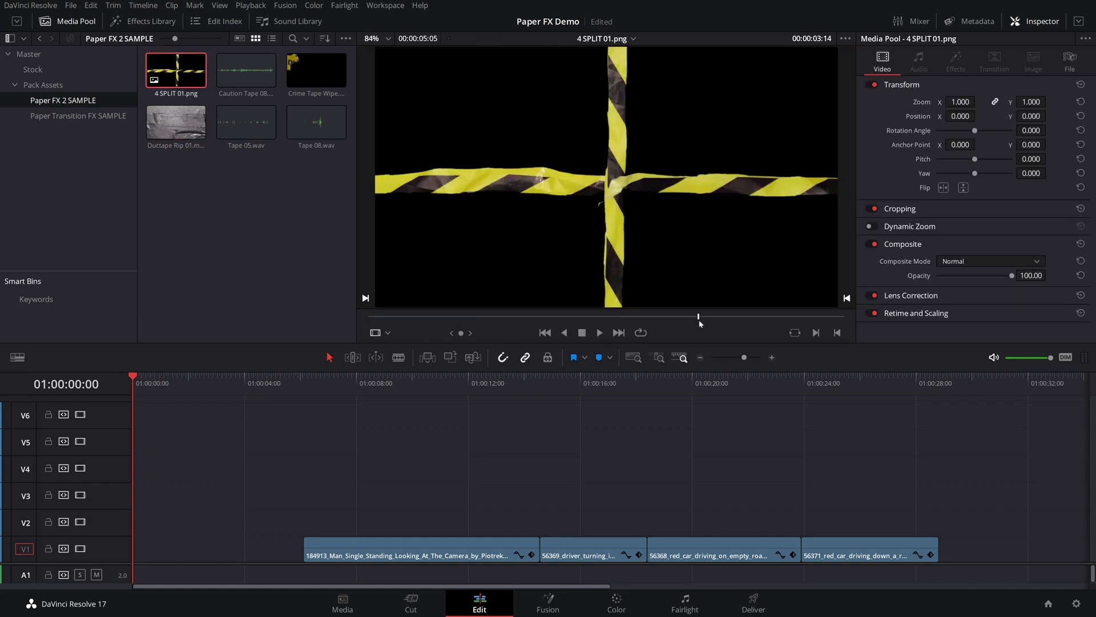
double_click(316, 70)
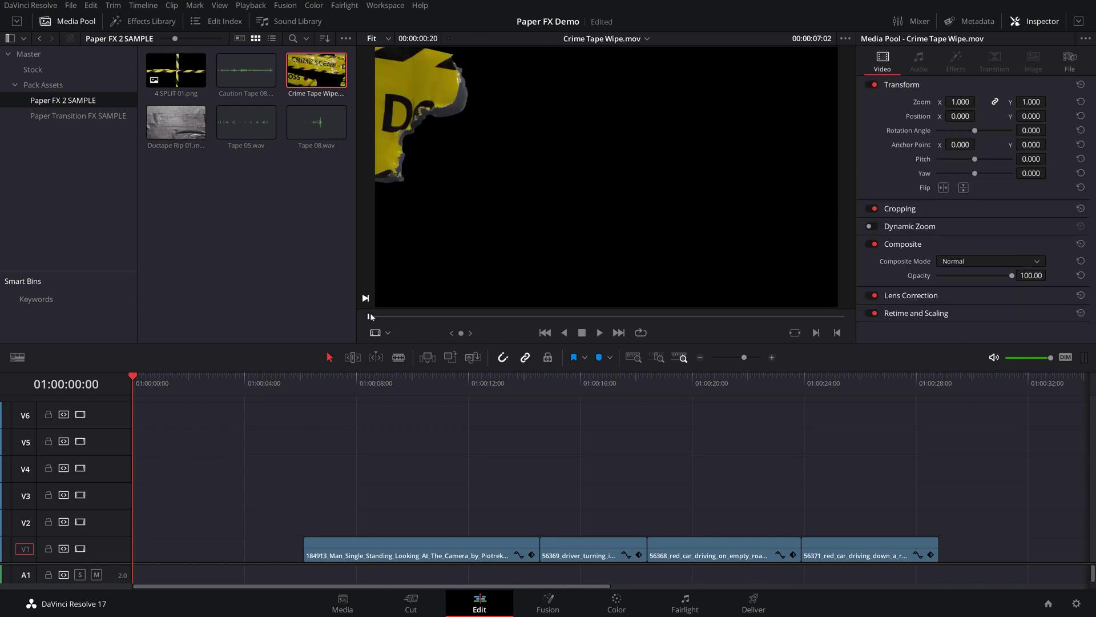
drag(440, 318, 847, 340)
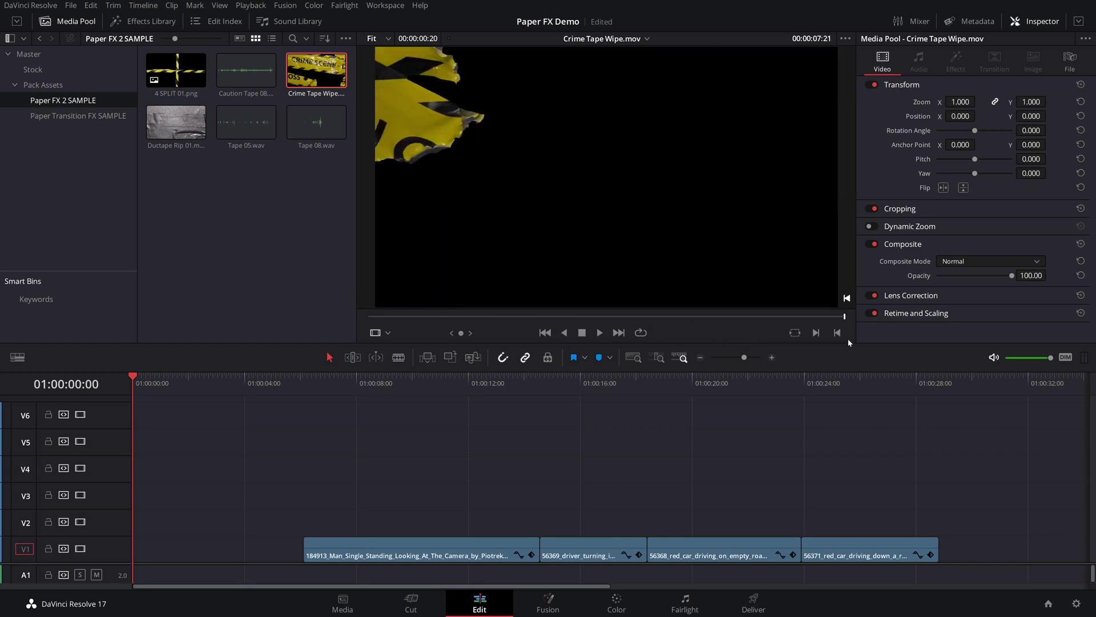
double_click(176, 122)
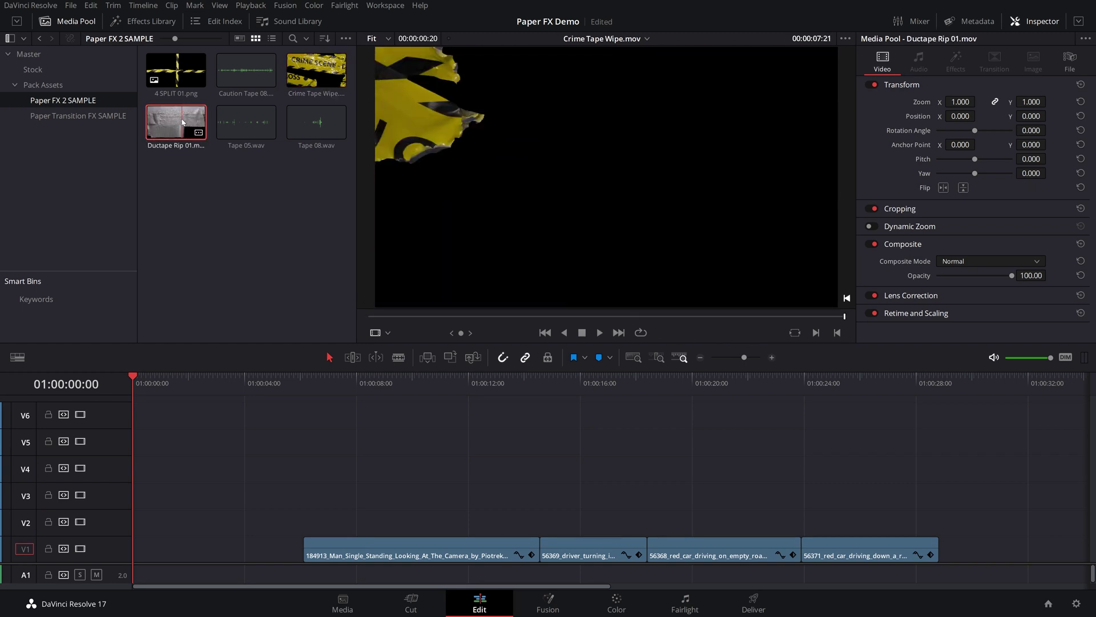
drag(383, 317, 376, 347)
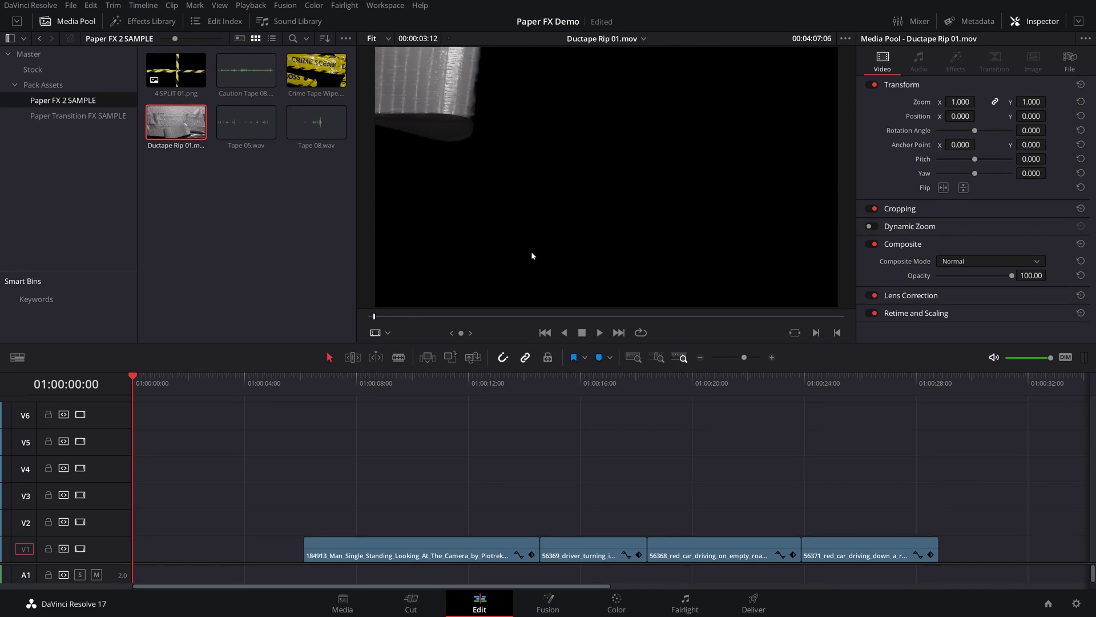
Listen to the Tape 05, Tape 08 and Caution Tape 08 sound effects
click(241, 122)
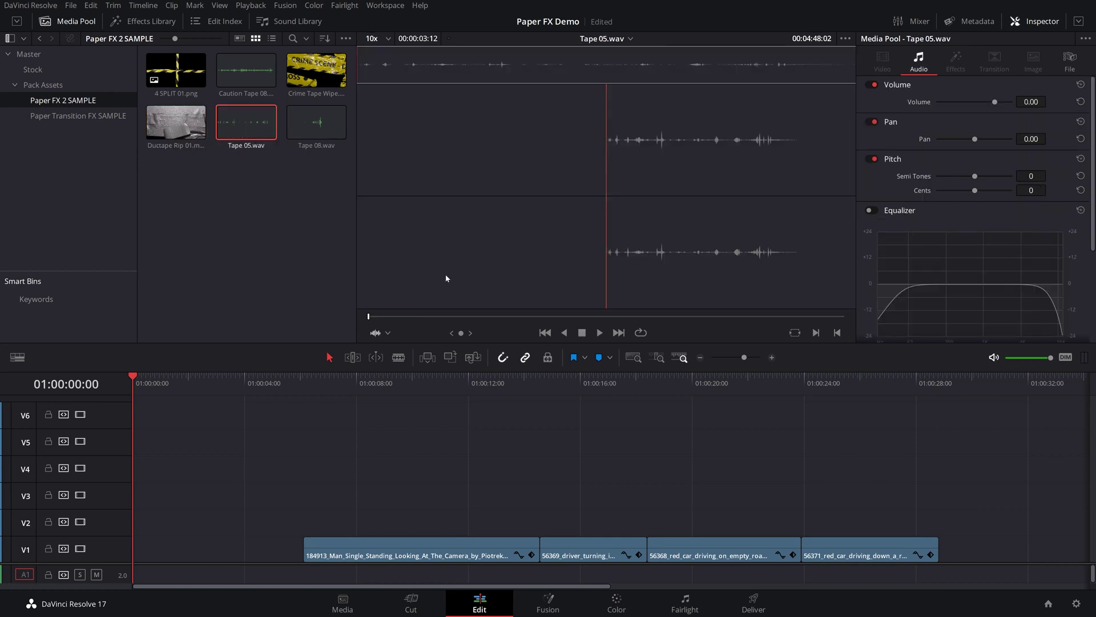
click(387, 317)
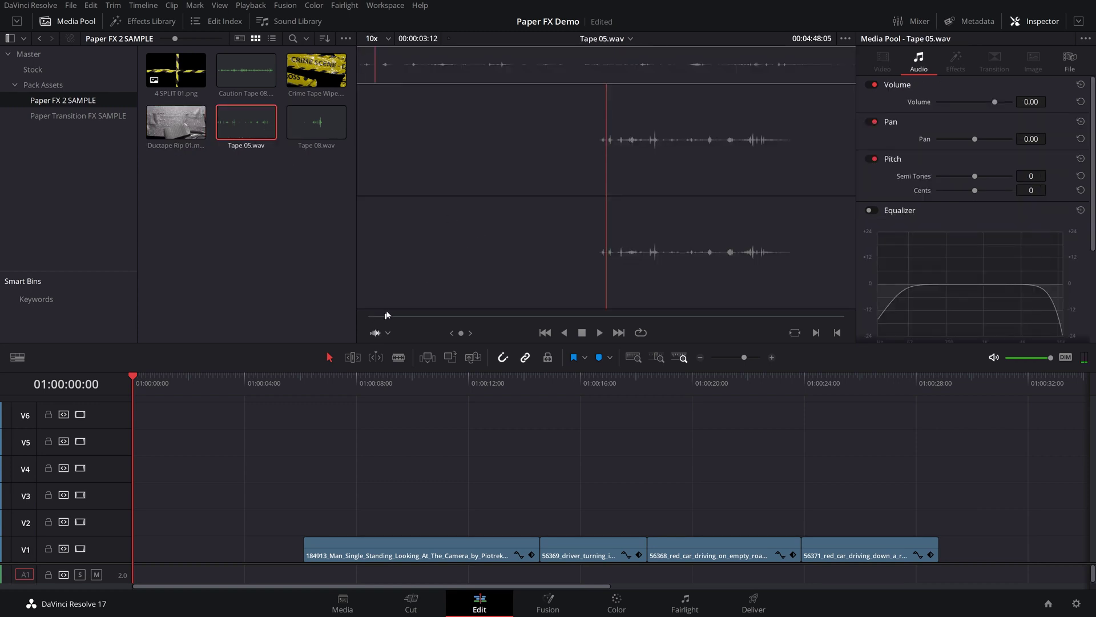
click(314, 132)
key(space)
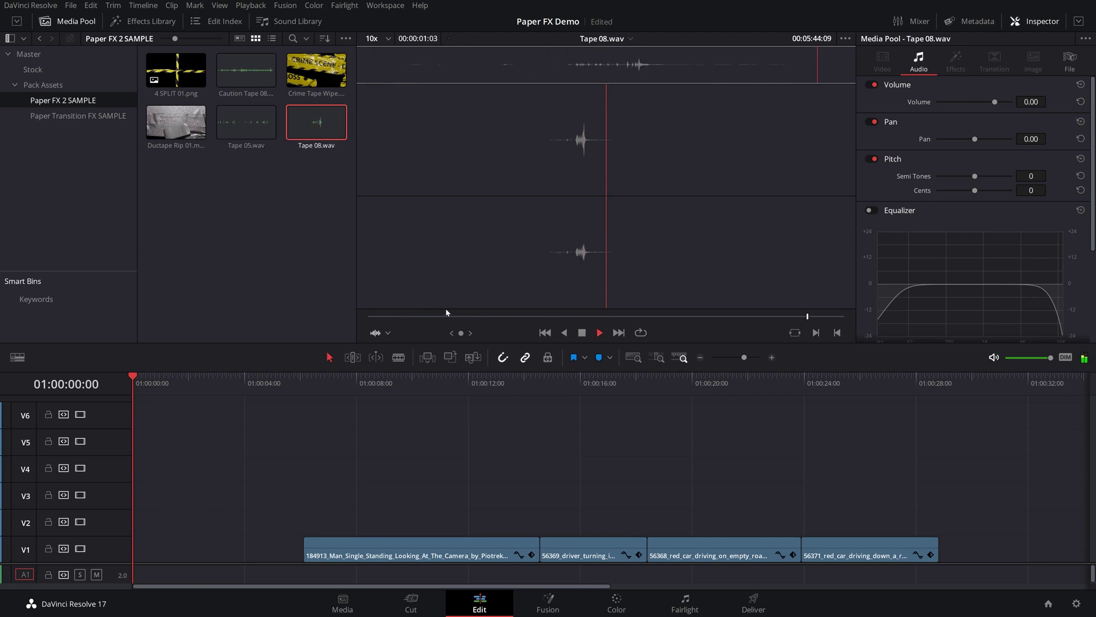
click(257, 67)
key(space)
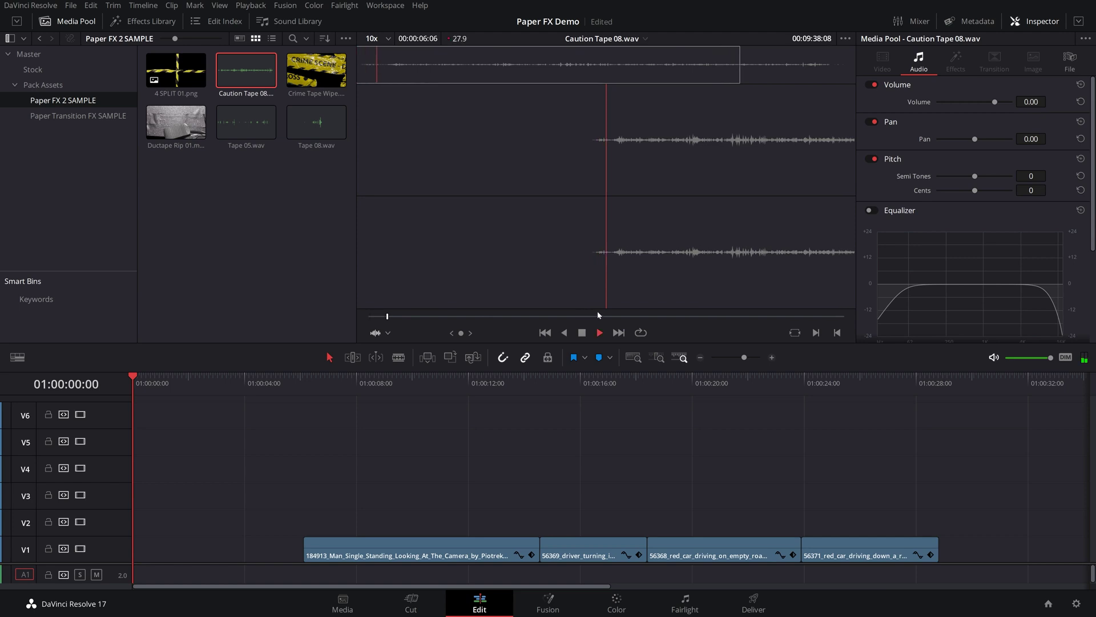
key(space)
Preview the overlay image, the paper crinkle and rip sounds, and RIP_05.mov from the Paper Transition FX SAMPLE bin
click(69, 117)
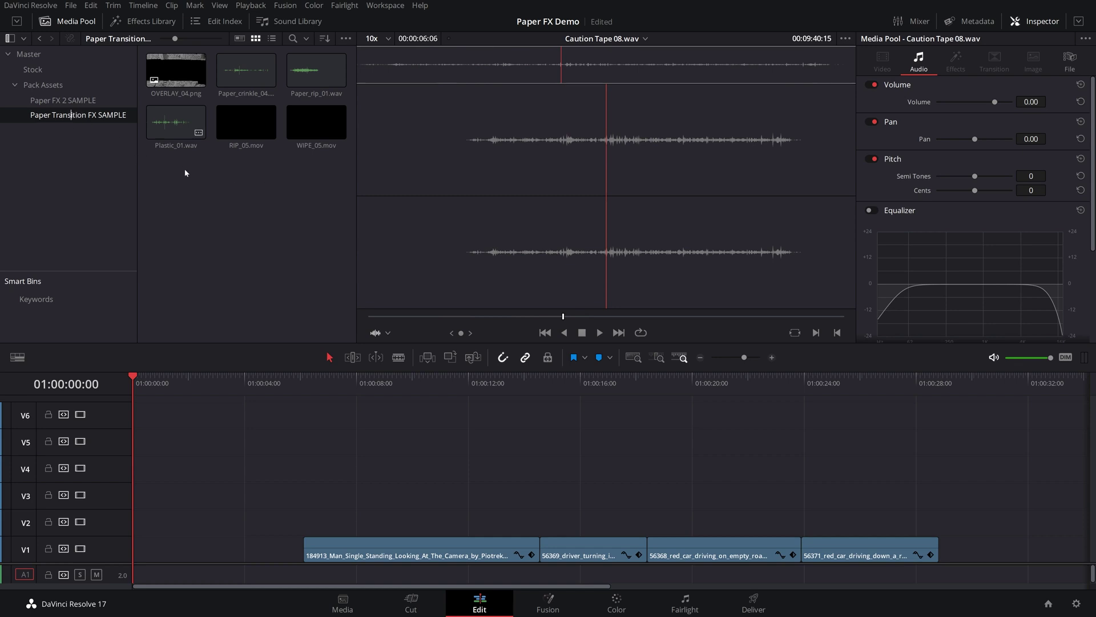
click(176, 70)
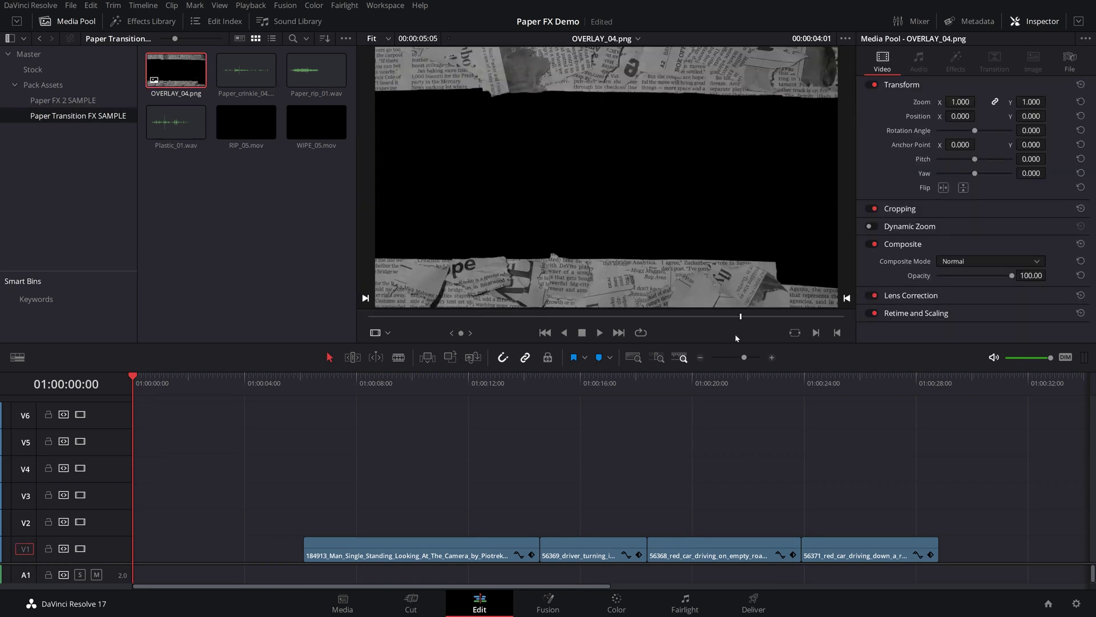
click(246, 70)
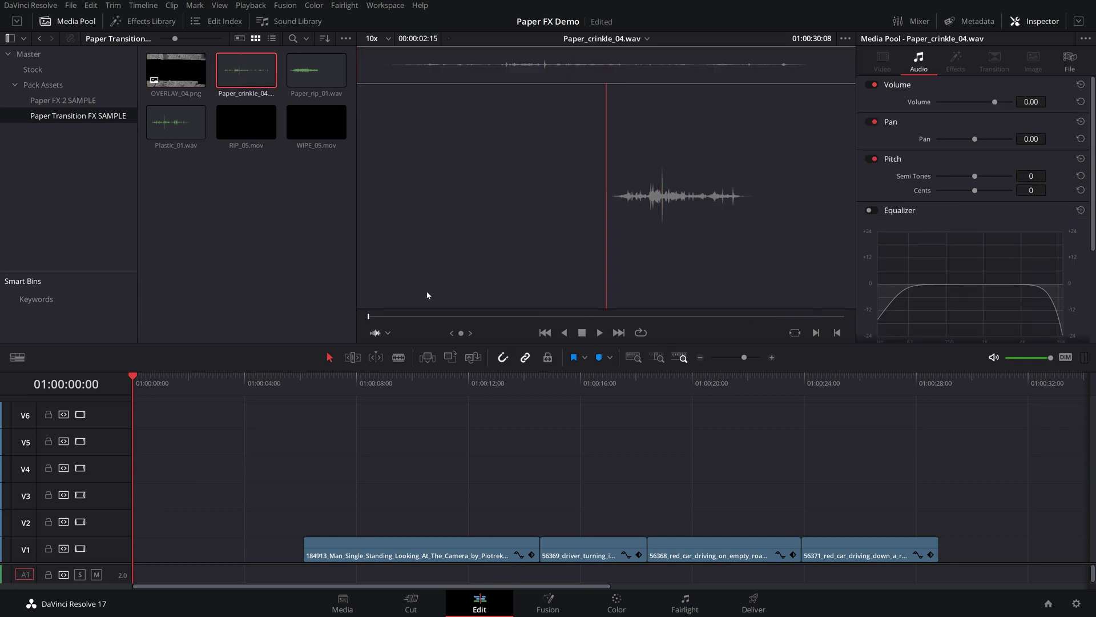
drag(379, 316, 396, 320)
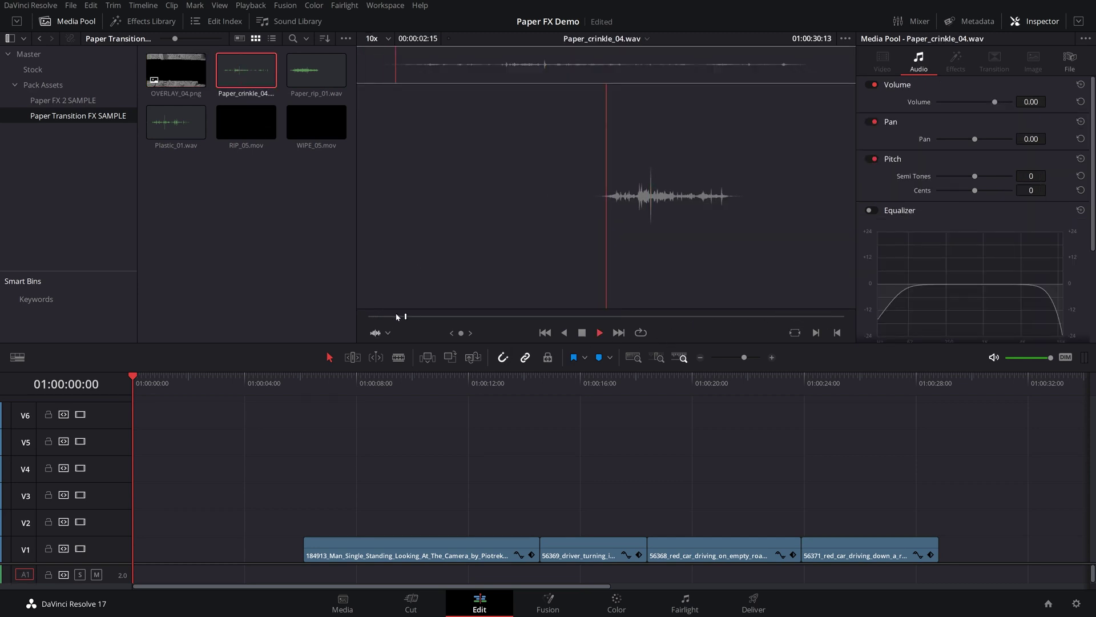
key(space)
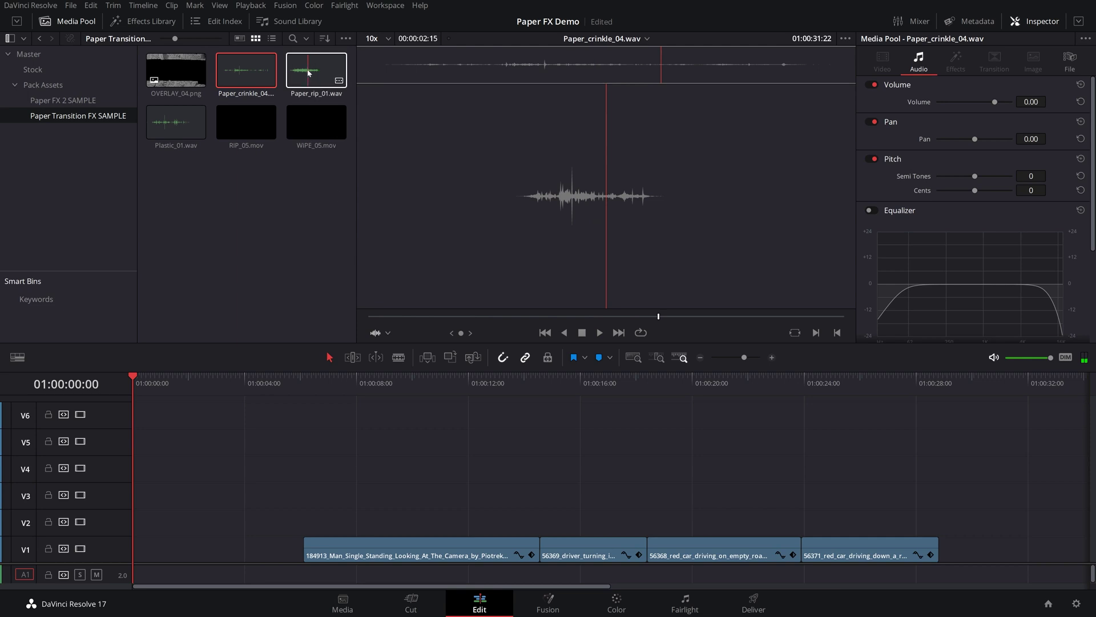
click(308, 73)
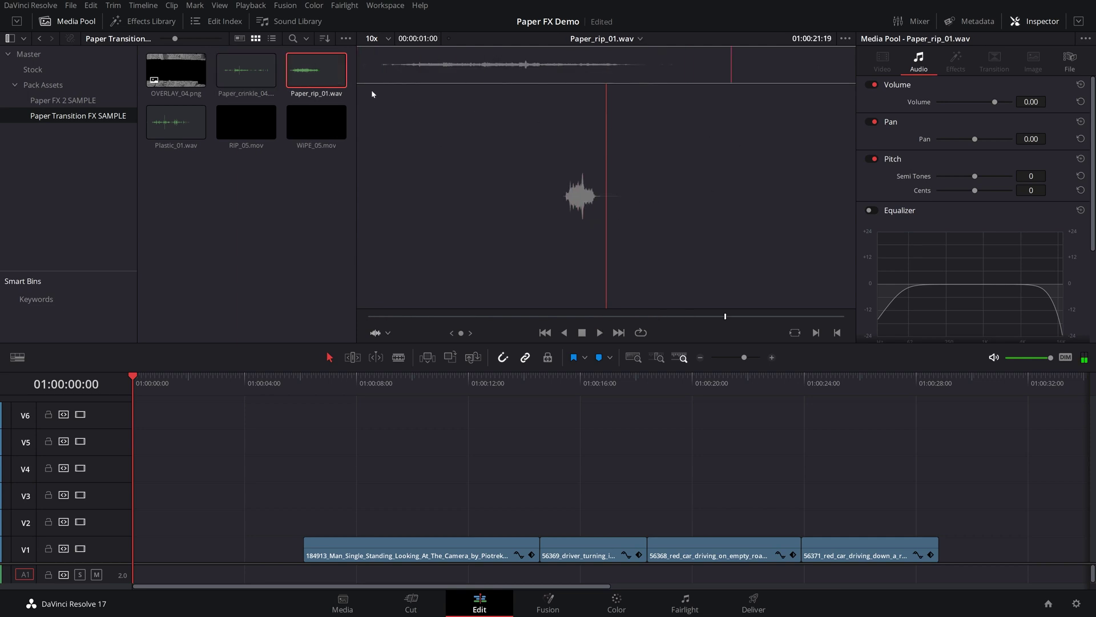
click(256, 125)
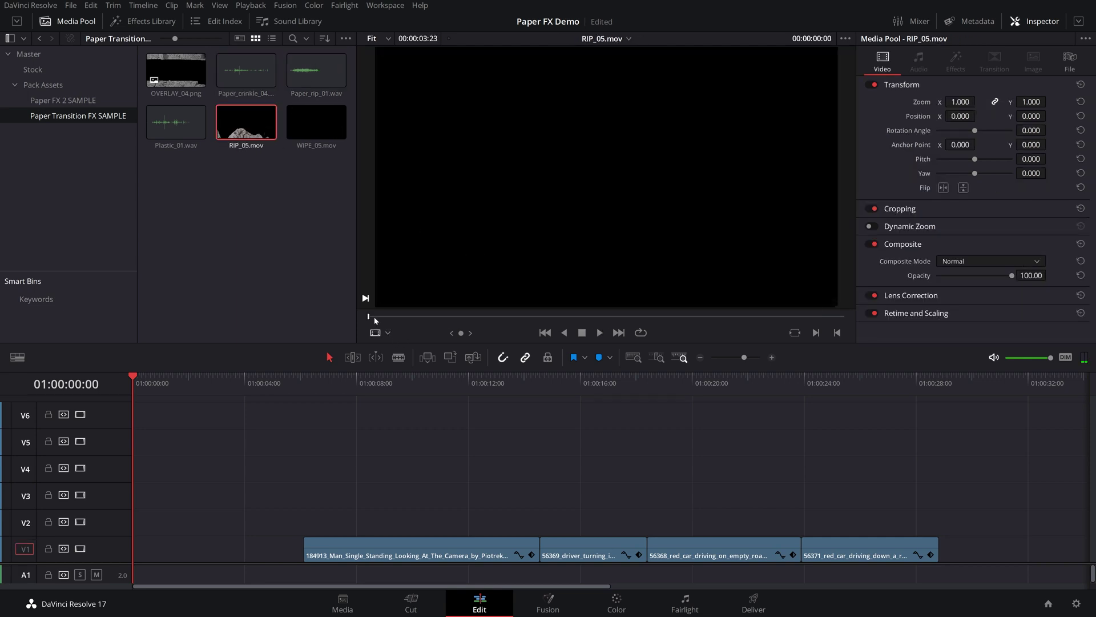
key(space)
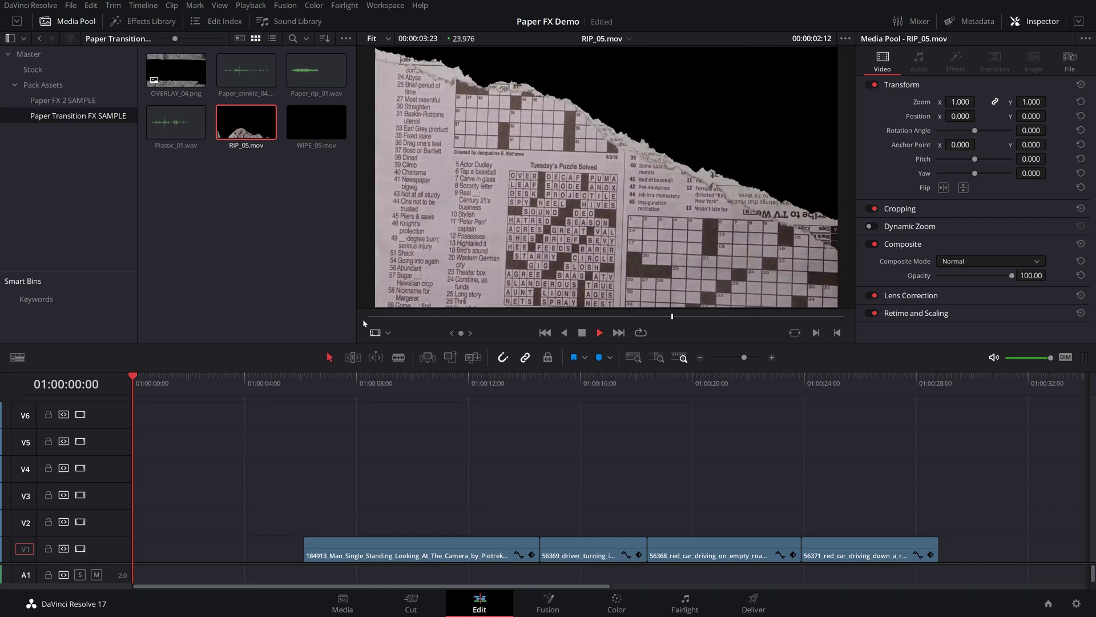
key(space)
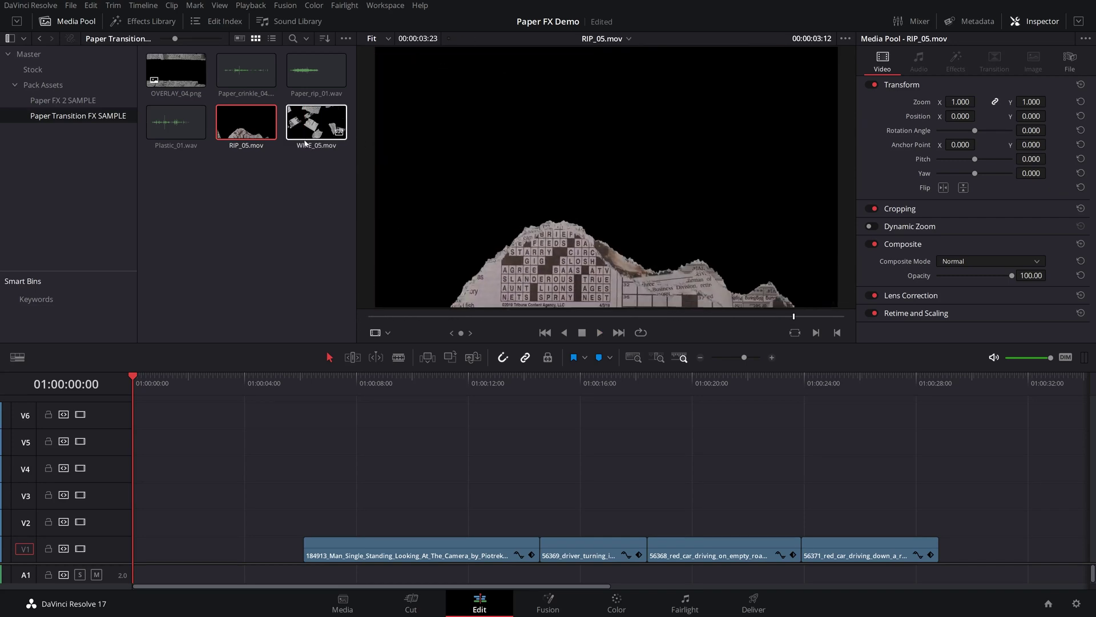
Place 4 SPLIT 01.png from the Paper FX 2 SAMPLE bin at the start of track V6 and select it
drag(176, 69, 139, 412)
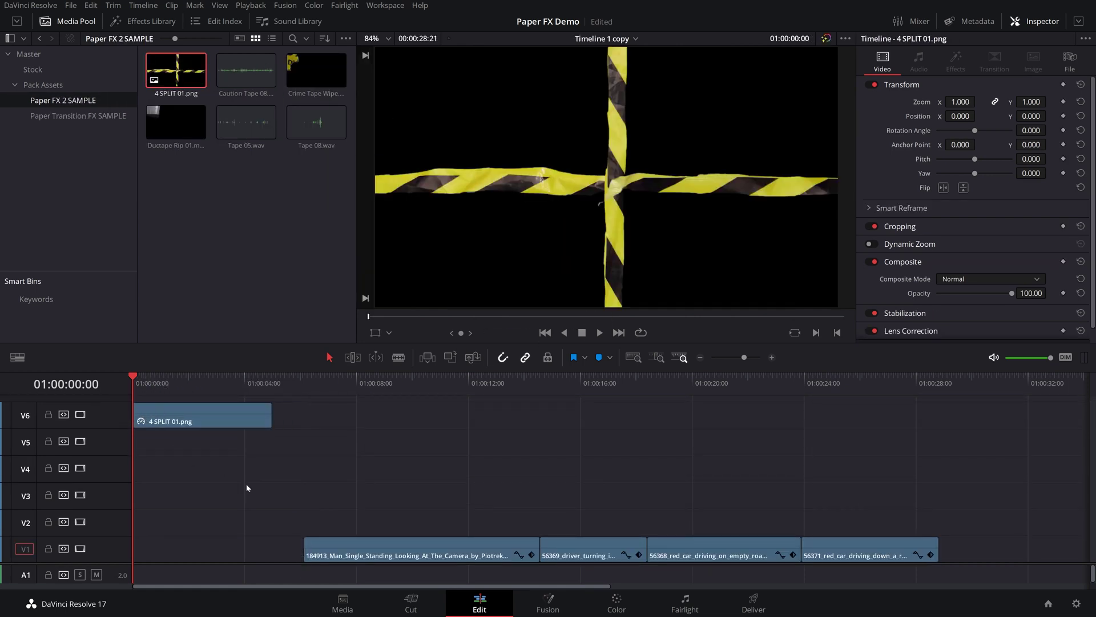
click(219, 421)
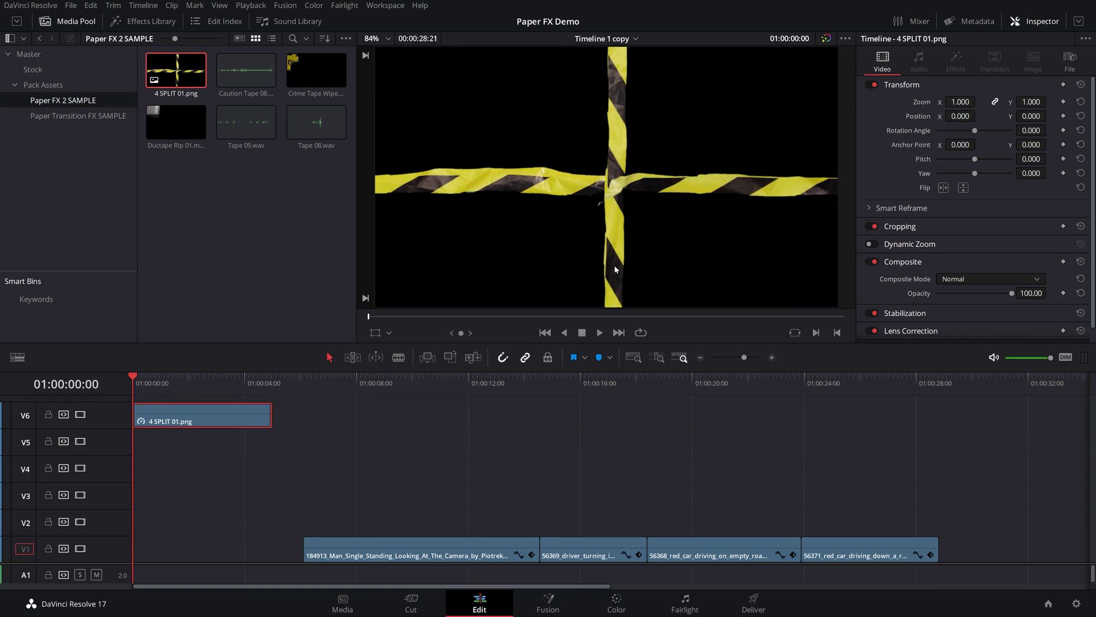
Add the 184925 man model stock clip at the start of V1, trimmed to the next clip, and extend 4 SPLIT 01.png to match
click(48, 71)
click(246, 121)
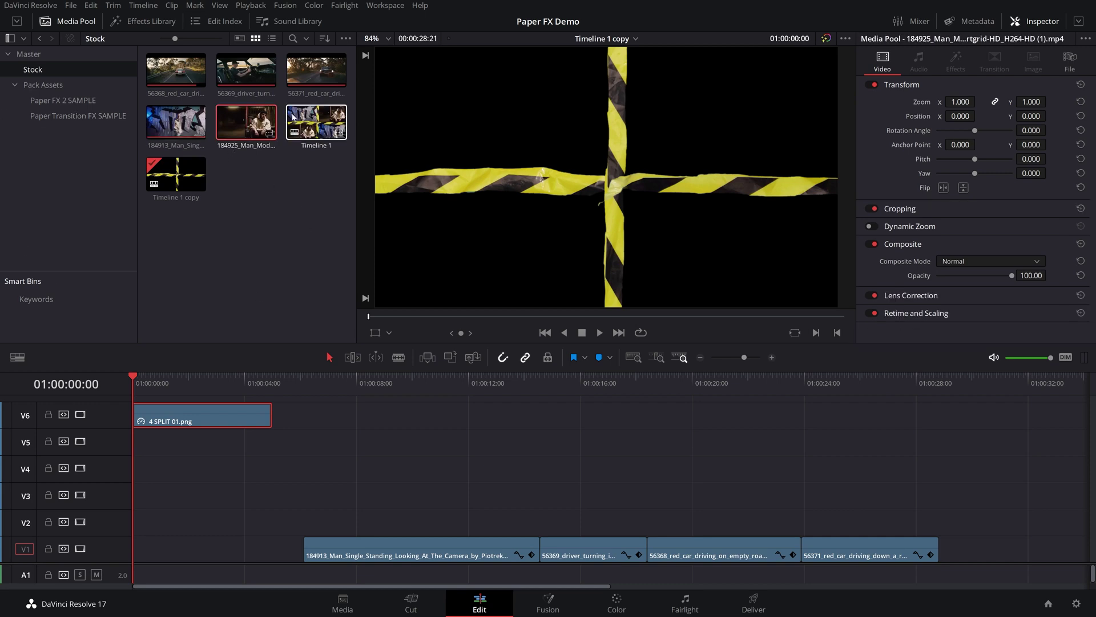
drag(253, 121, 132, 528)
drag(522, 521, 303, 521)
drag(222, 518, 221, 558)
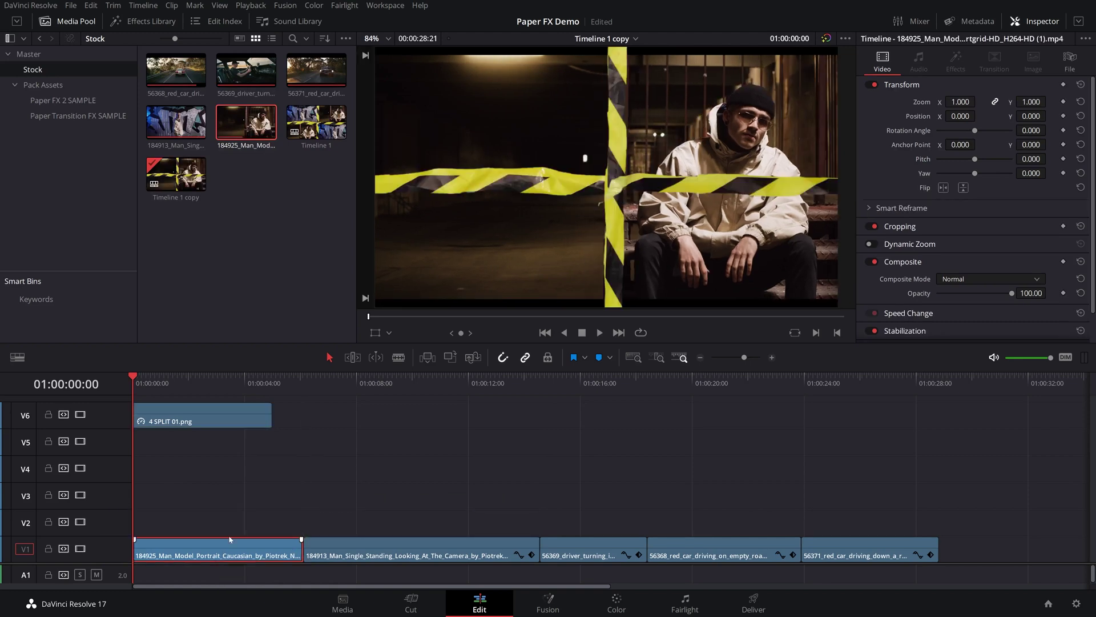
drag(272, 411, 303, 411)
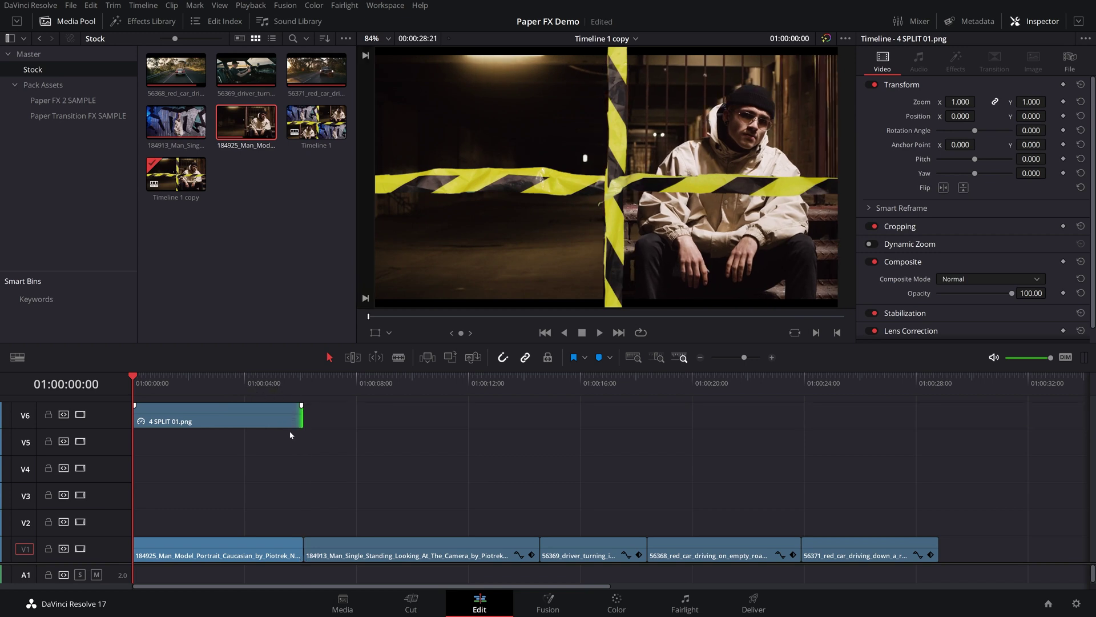
Scale the 184925 clip to about 0.504 and move it into the upper-right tape quadrant, at about X 461.8, Y 284.2
click(235, 552)
click(375, 332)
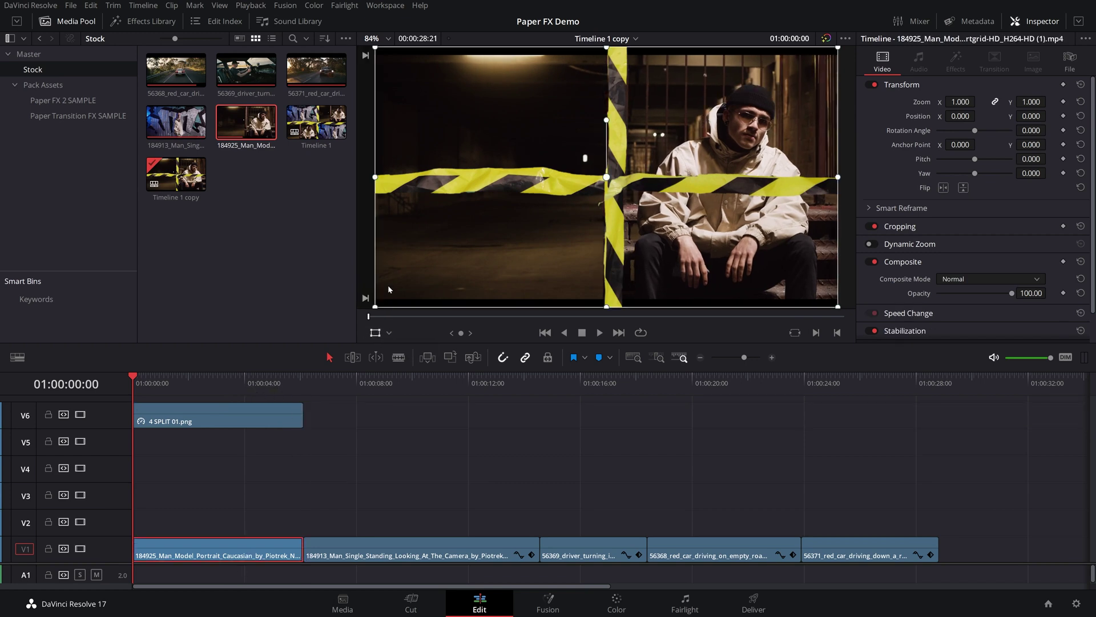
drag(375, 307, 490, 243)
drag(635, 214, 750, 159)
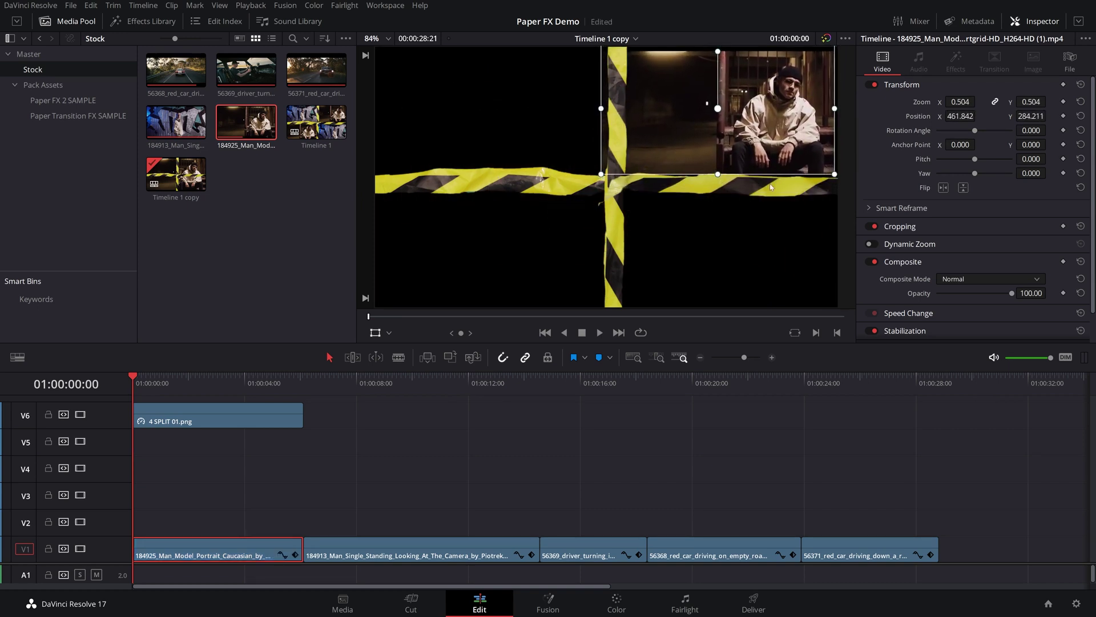
Crop the 184925 clip's left edge so that it ends beneath the vertical caution tape
scroll(953, 215, down, 1)
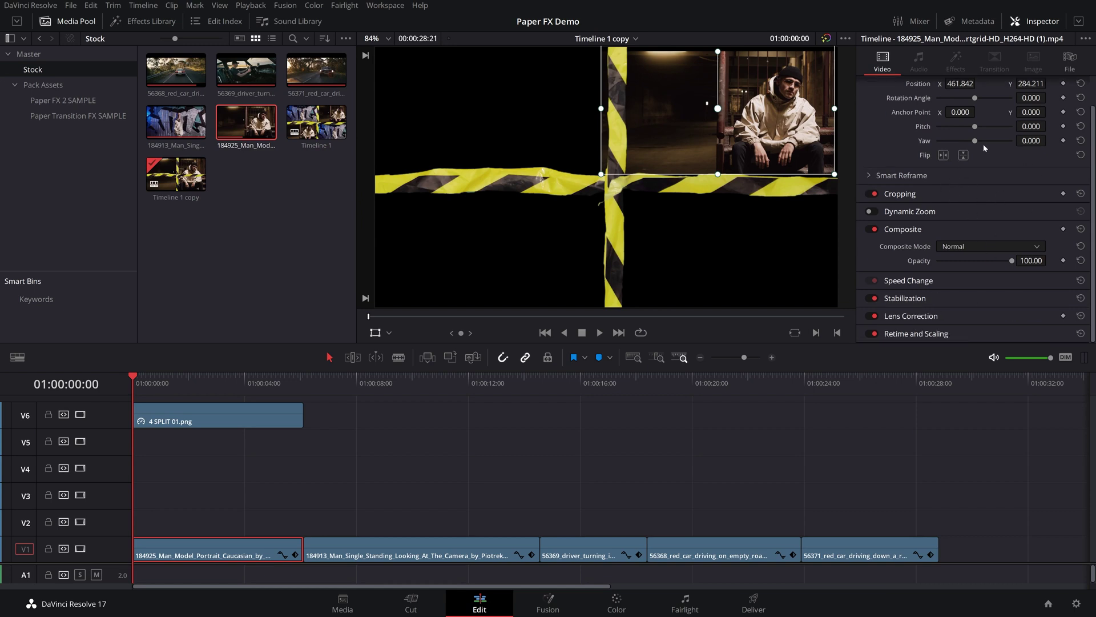
click(389, 334)
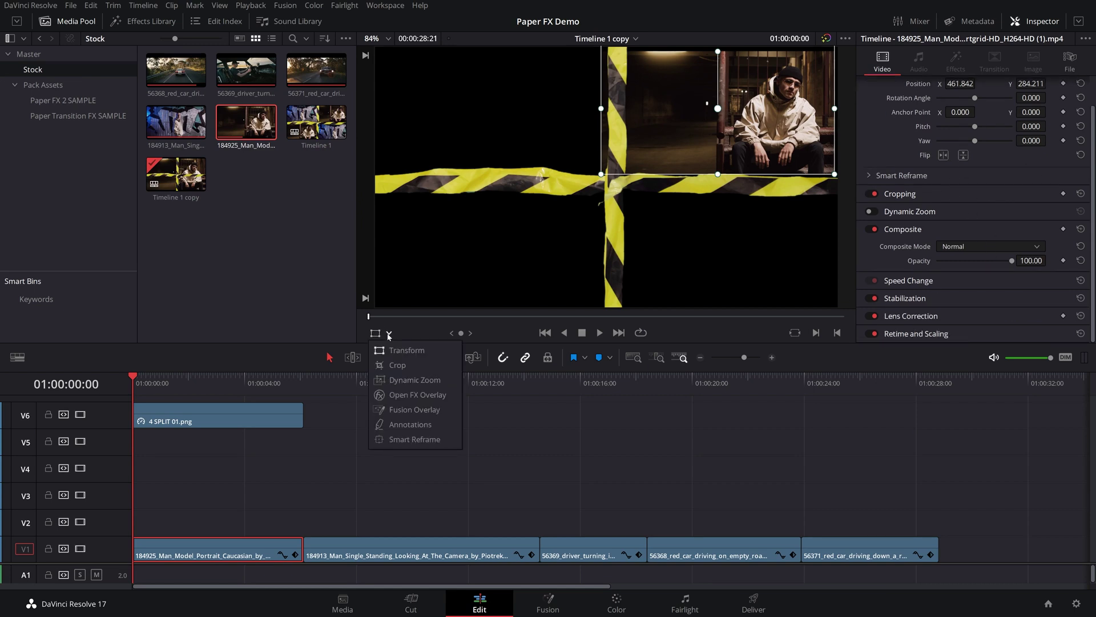
click(409, 365)
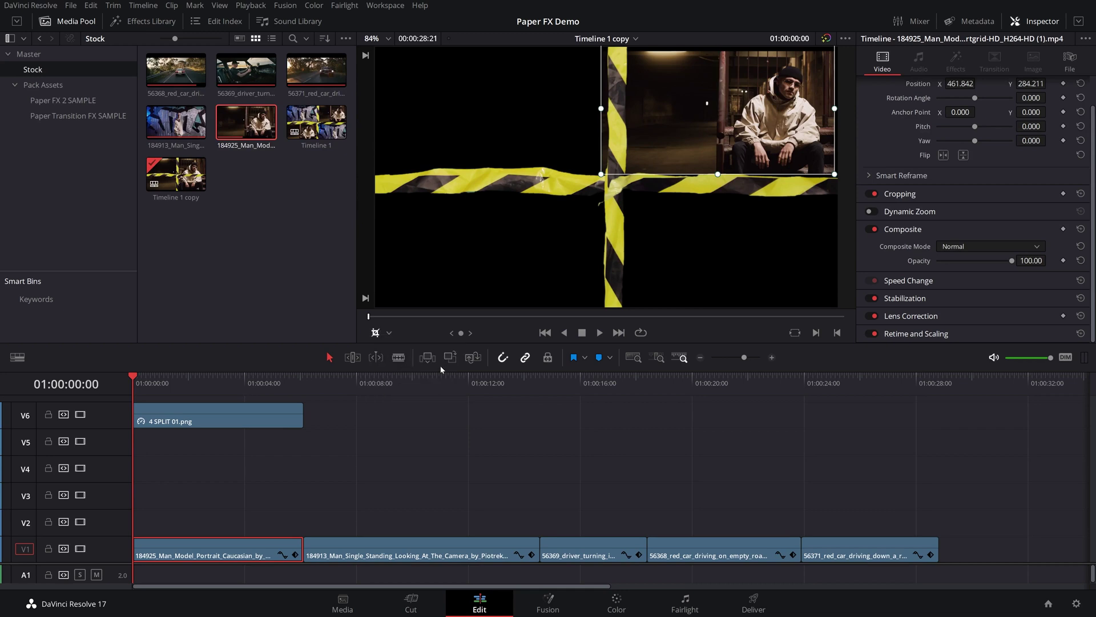
drag(601, 108, 618, 108)
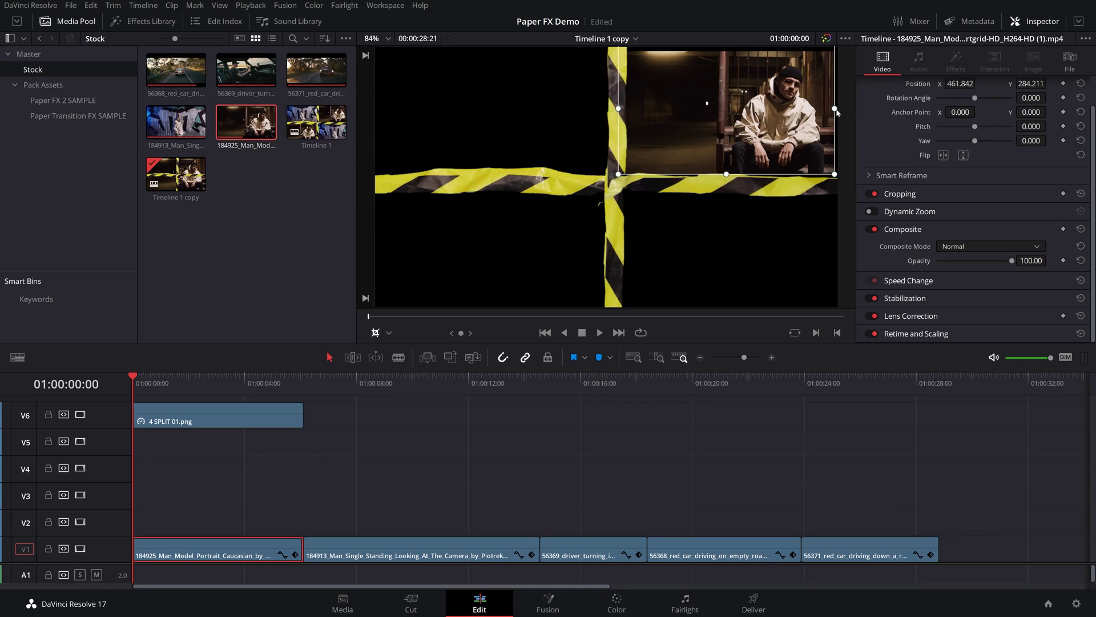
mouse_move(727, 174)
mouse_down()
mouse_move(728, 165)
mouse_move(733, 175)
mouse_up()
drag(620, 110, 617, 110)
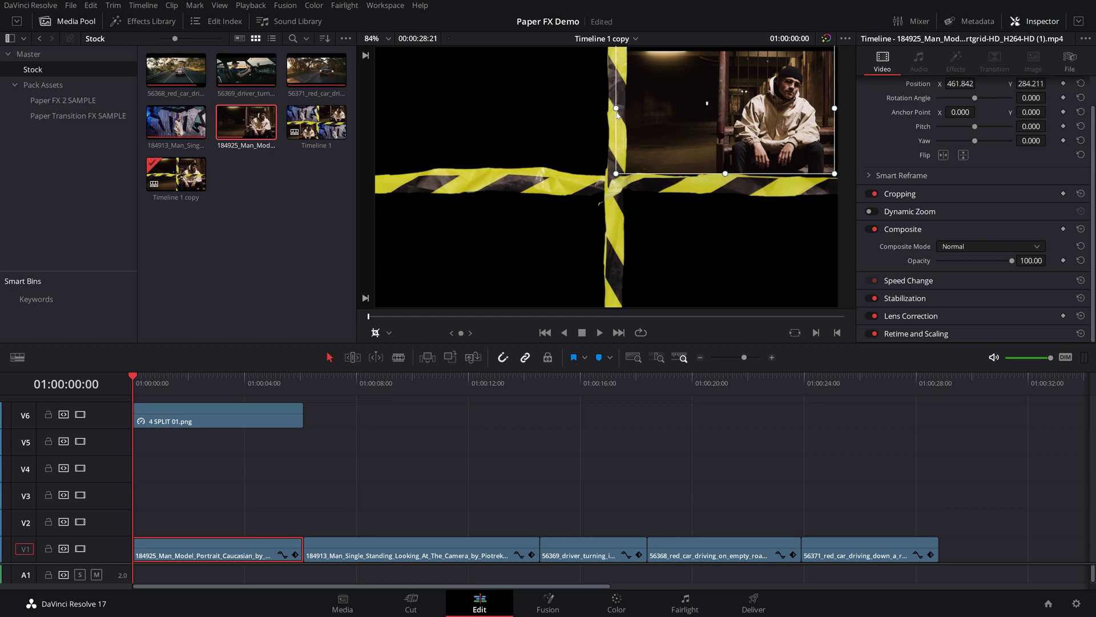
Refit the 184925 clip in the upper-right quadrant, and duplicate it on V2 in the lower-left quadrant at about X -511.6, Y -329.2
click(389, 333)
click(411, 349)
drag(835, 174, 852, 180)
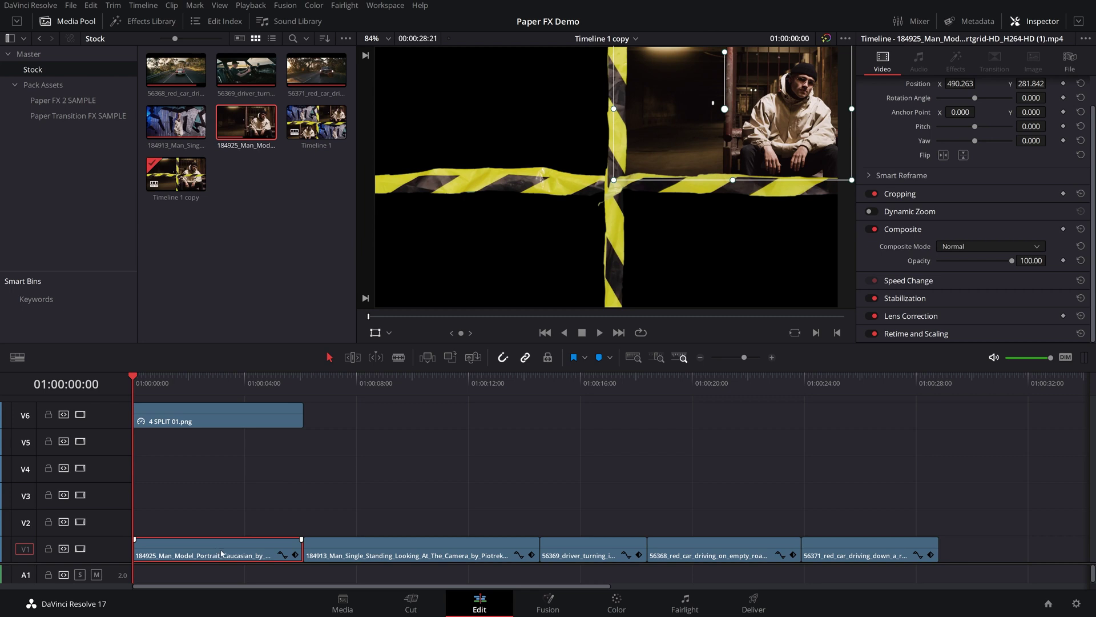
drag(214, 541, 215, 517)
drag(690, 172, 487, 300)
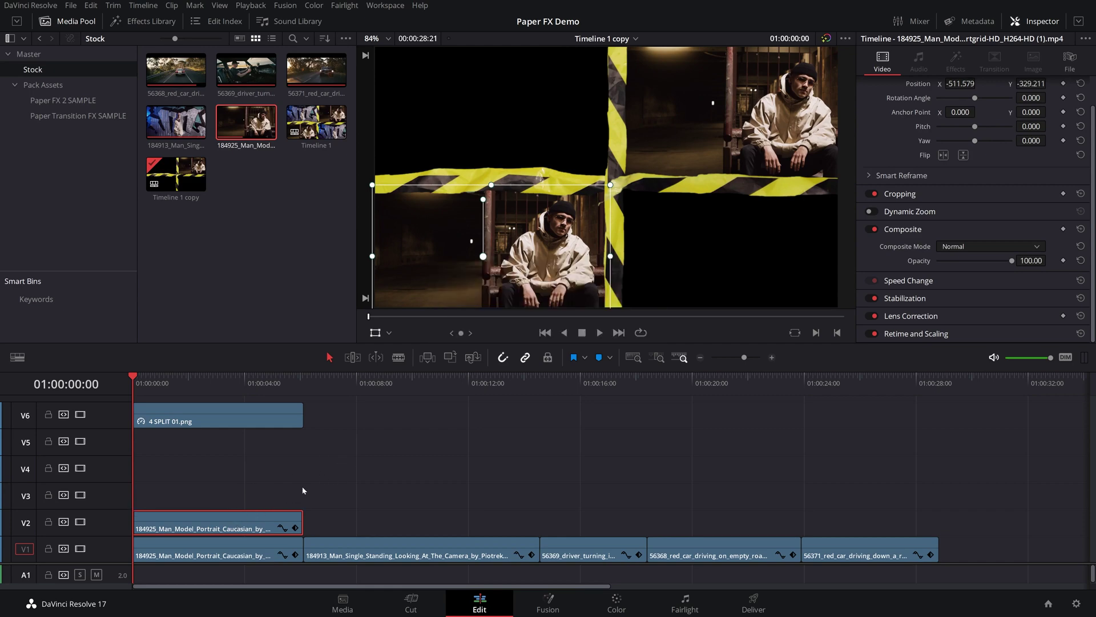
Add the 184913 stock clip at the start of V3, scaled to about 0.546 in the upper-left quadrant at about X -483.2, Y 291.3
drag(175, 122, 137, 492)
click(217, 506)
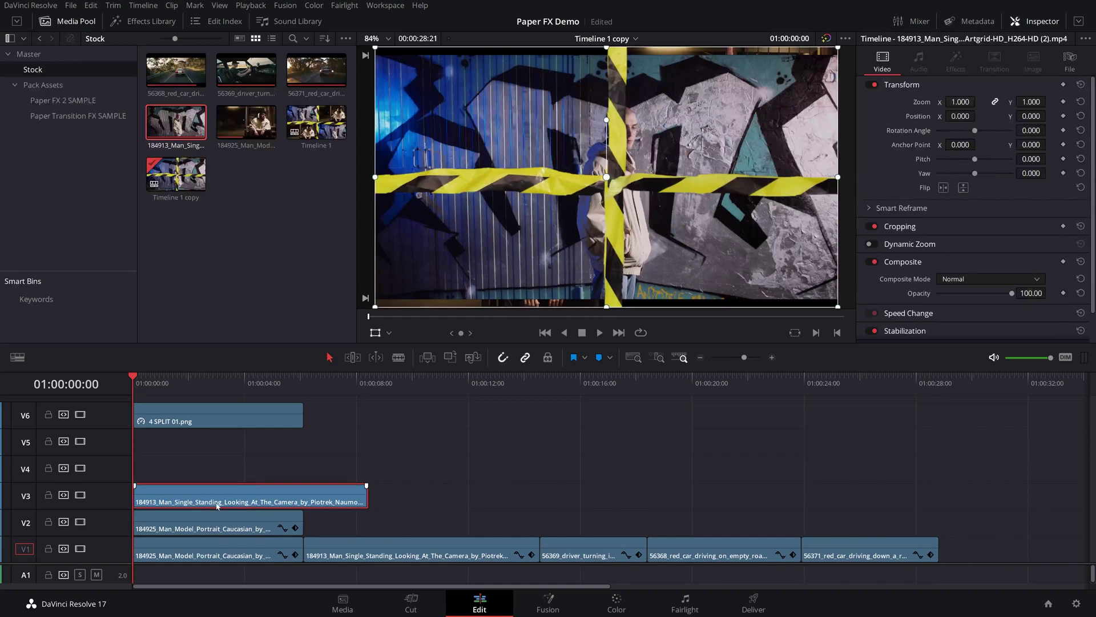
drag(375, 306, 513, 229)
drag(657, 206, 569, 157)
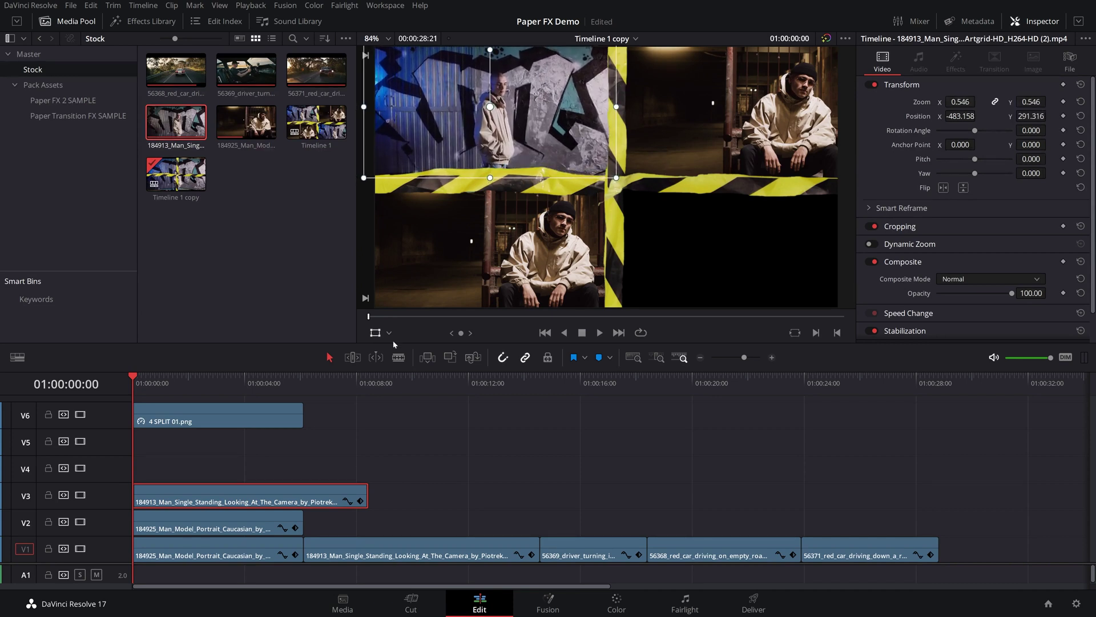
Fill the lower-right quadrant with a copy of the 184913 clip on V4, trimming both copies to the end of 4 SPLIT 01.png
drag(229, 494, 245, 469)
drag(539, 126, 792, 271)
key(space)
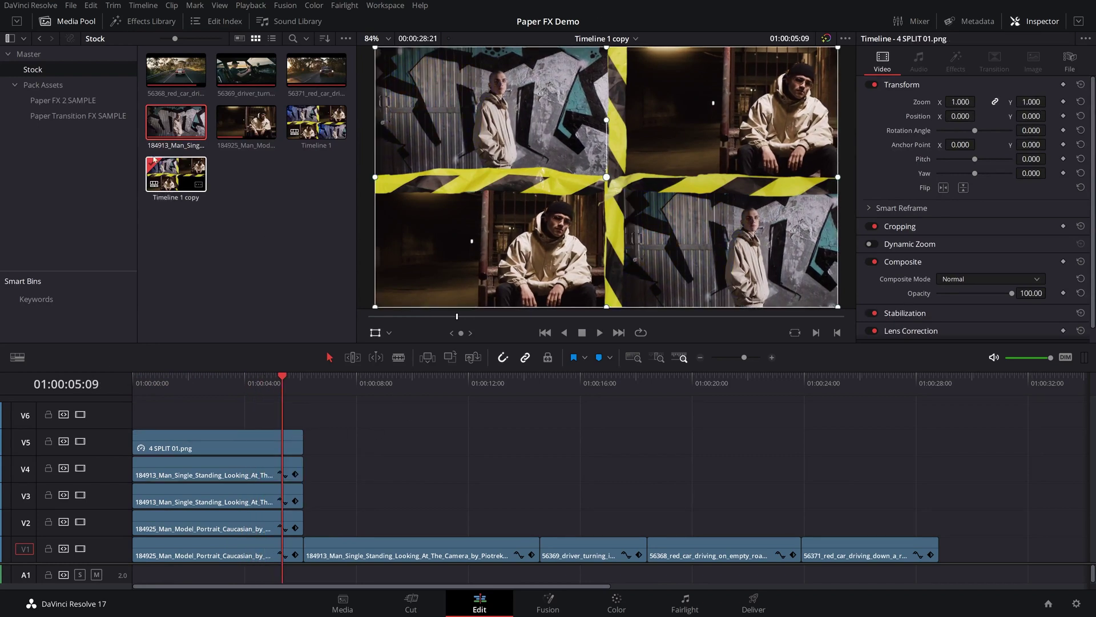
Place Crime Tape Wipe.mov from the Paper FX 2 SAMPLE bin on V6 over the cut ending the split screen, and save the project
click(63, 100)
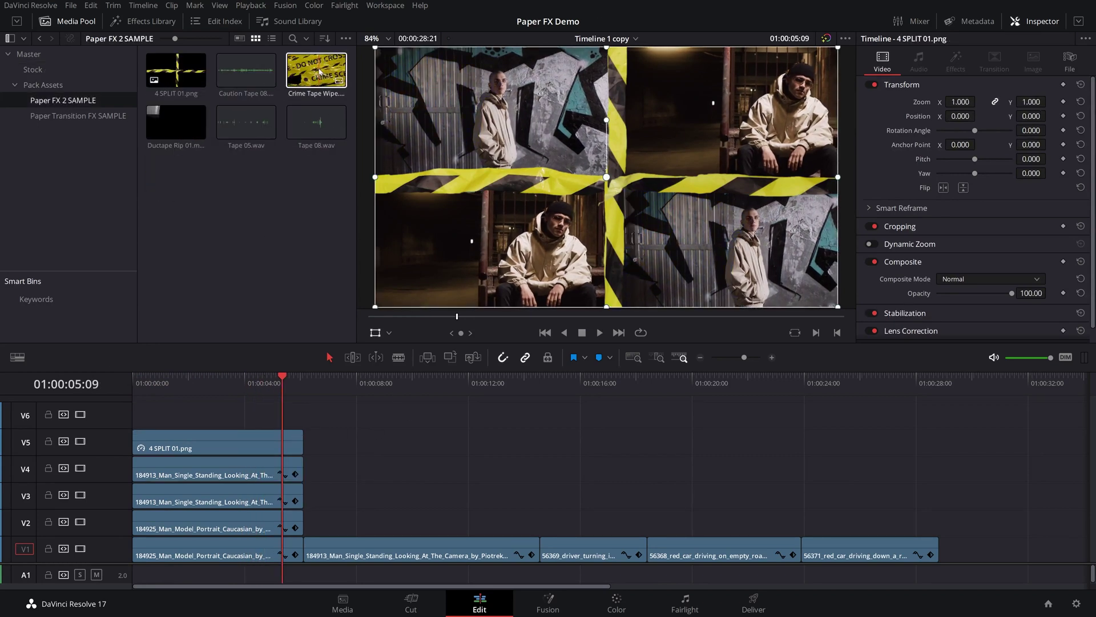
drag(318, 69, 302, 418)
key(ctrl+equal)
key(ctrl+equal)
drag(481, 418, 481, 417)
click(482, 382)
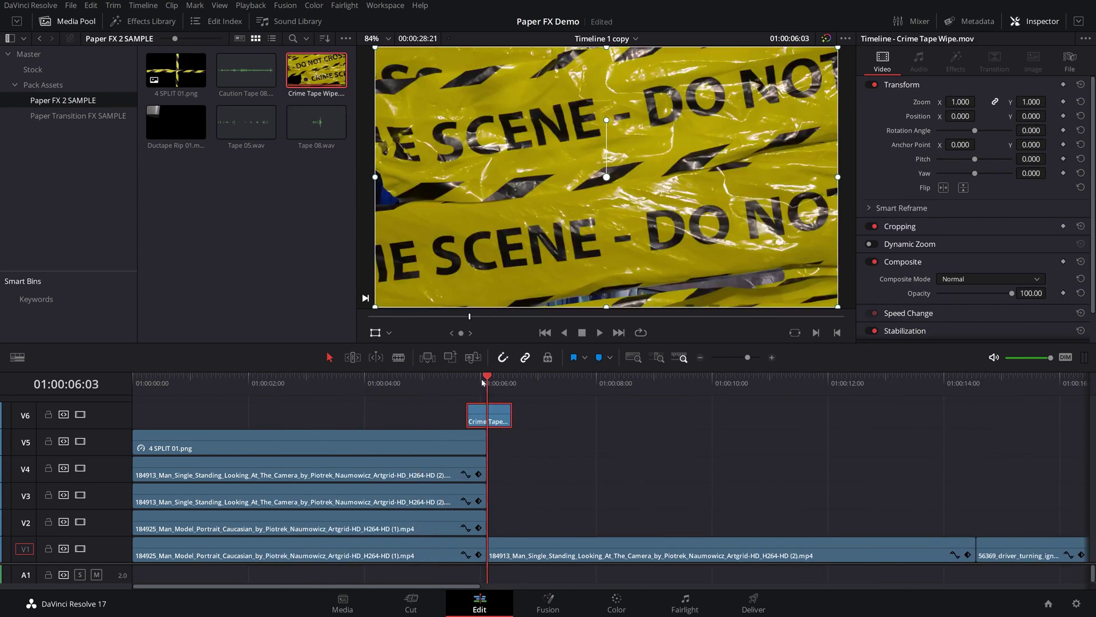
key(ctrl+s)
Examine how the crime tape covers the cut at 01:00:06:03, frame by frame and in playback
key(Left)
key(Right)
key(Right)
key(Right)
key(Left)
key(Left)
key(Left)
key(Left)
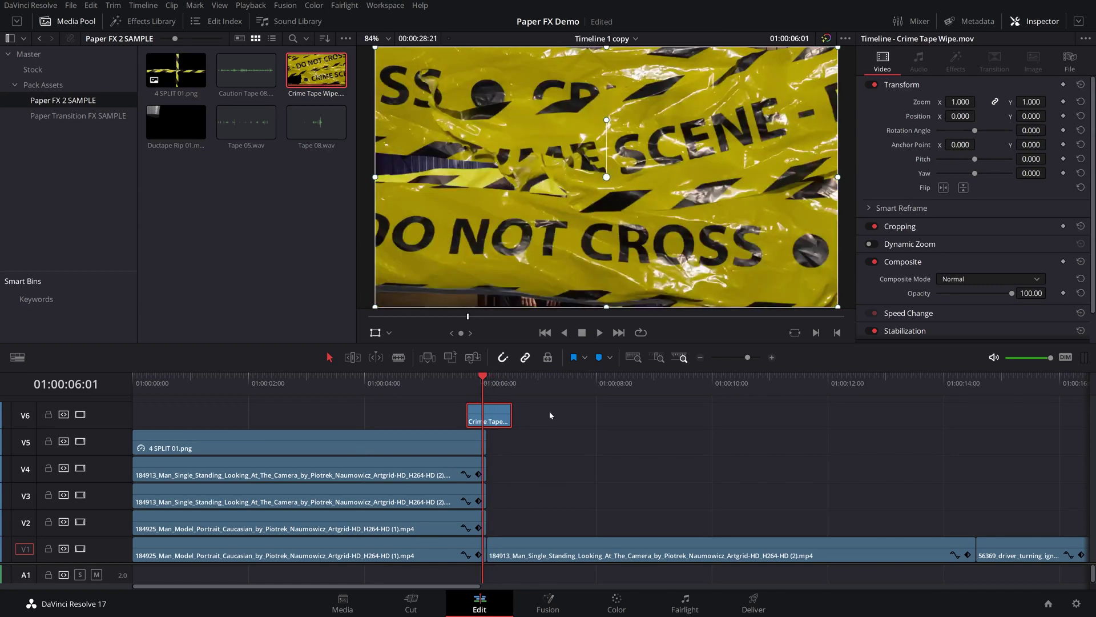
key(Left)
key(Right)
key(Right)
key(Right)
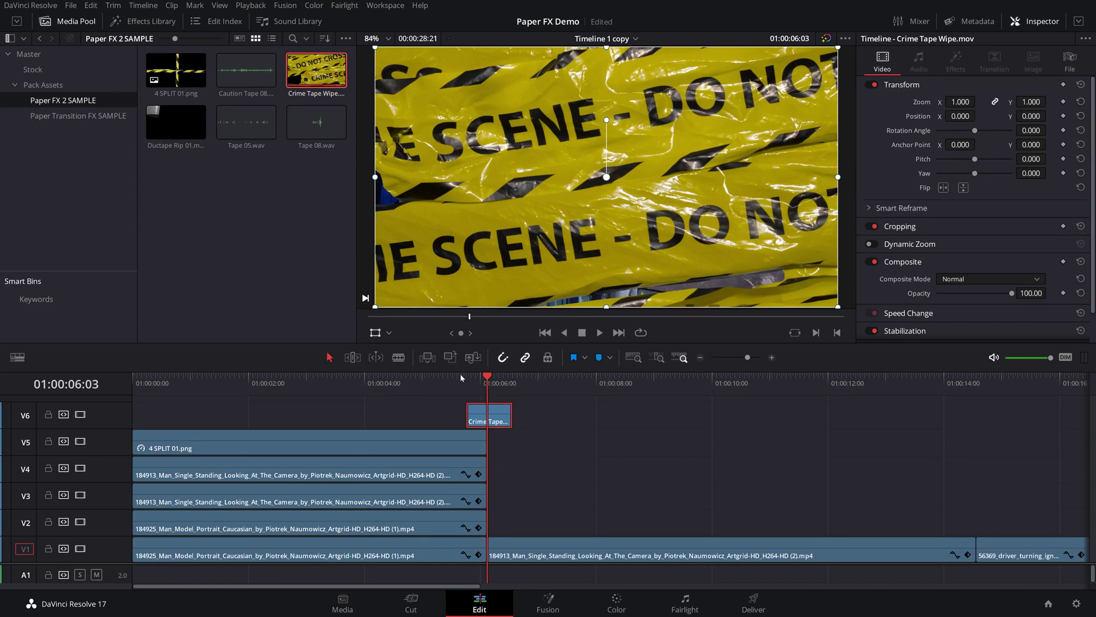
drag(439, 379, 434, 383)
key(space)
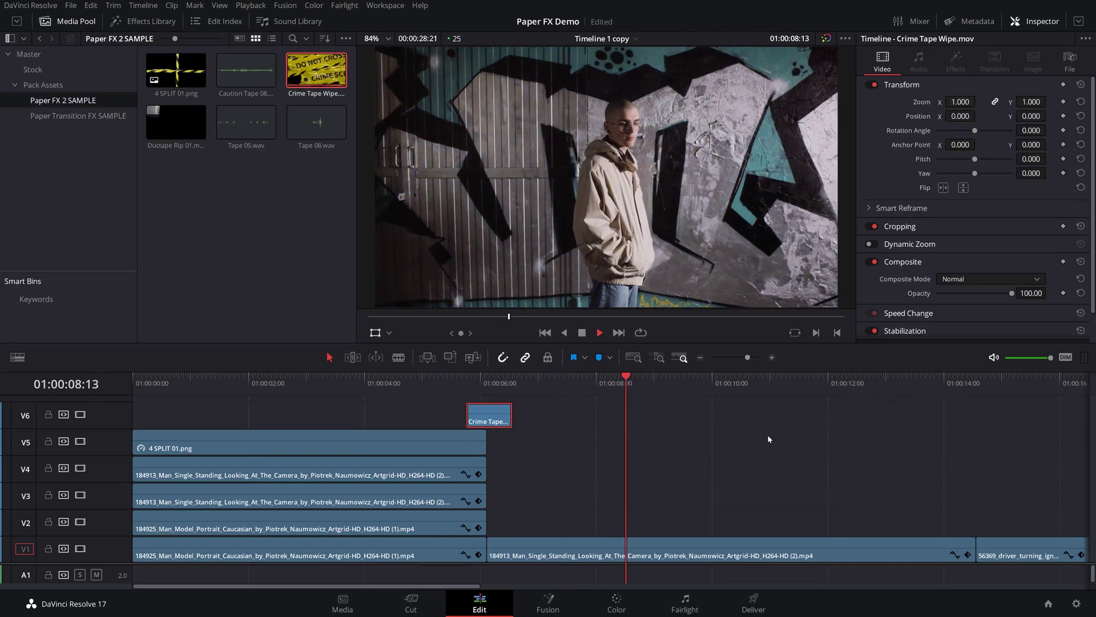
click(464, 375)
key(space)
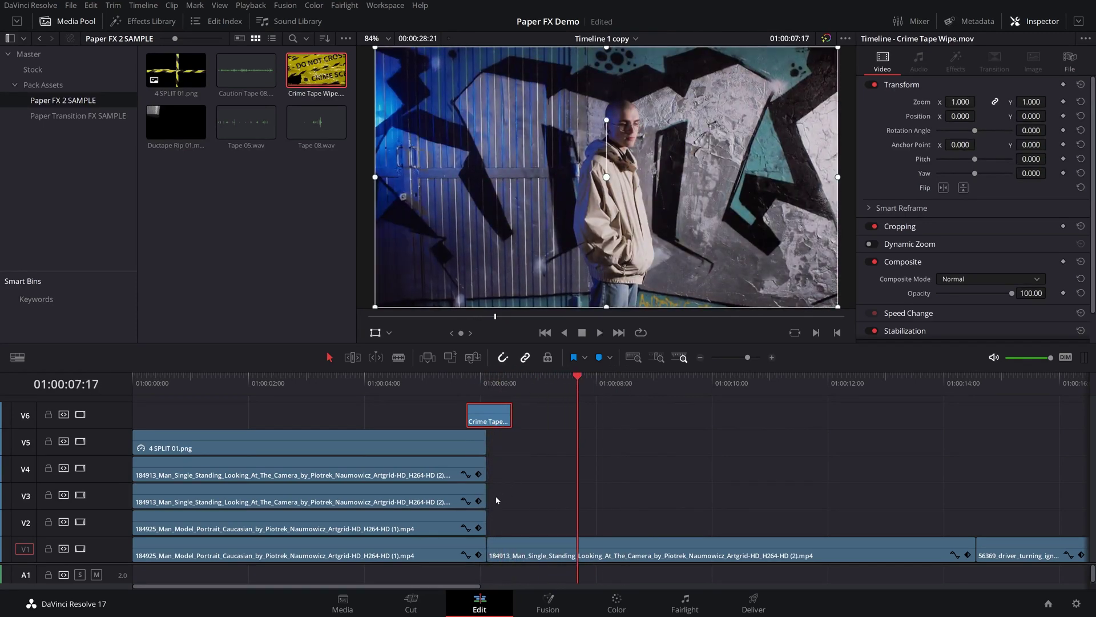
Preview Caution Tape 08.wav and place it on A1 beneath the crime tape wipe, starting at about 01:00:05:05
click(245, 70)
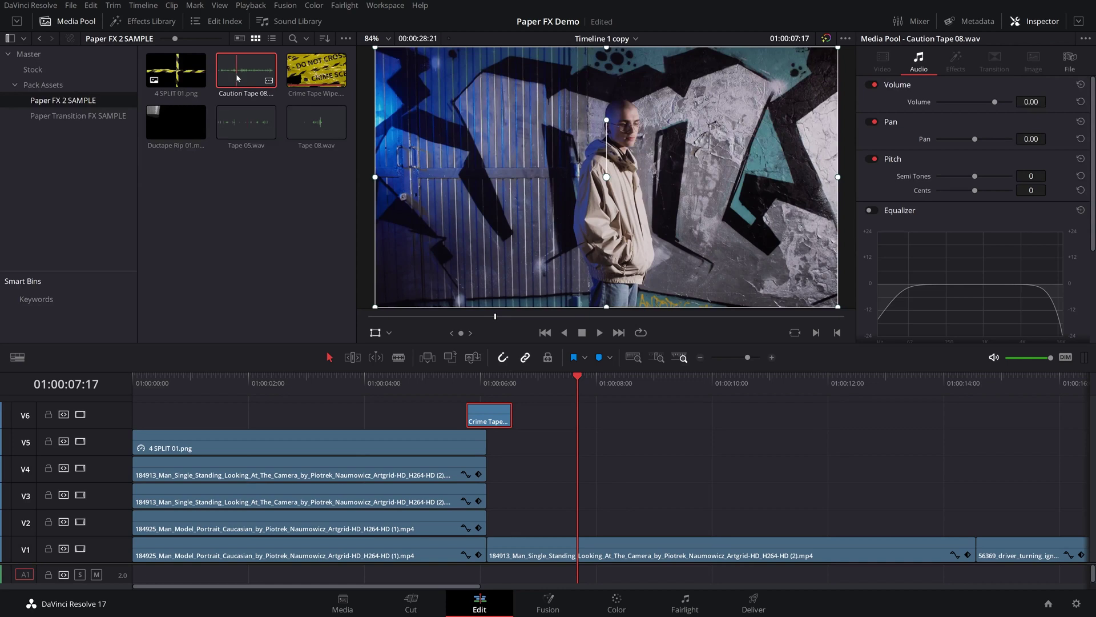
key(q)
click(485, 316)
key(space)
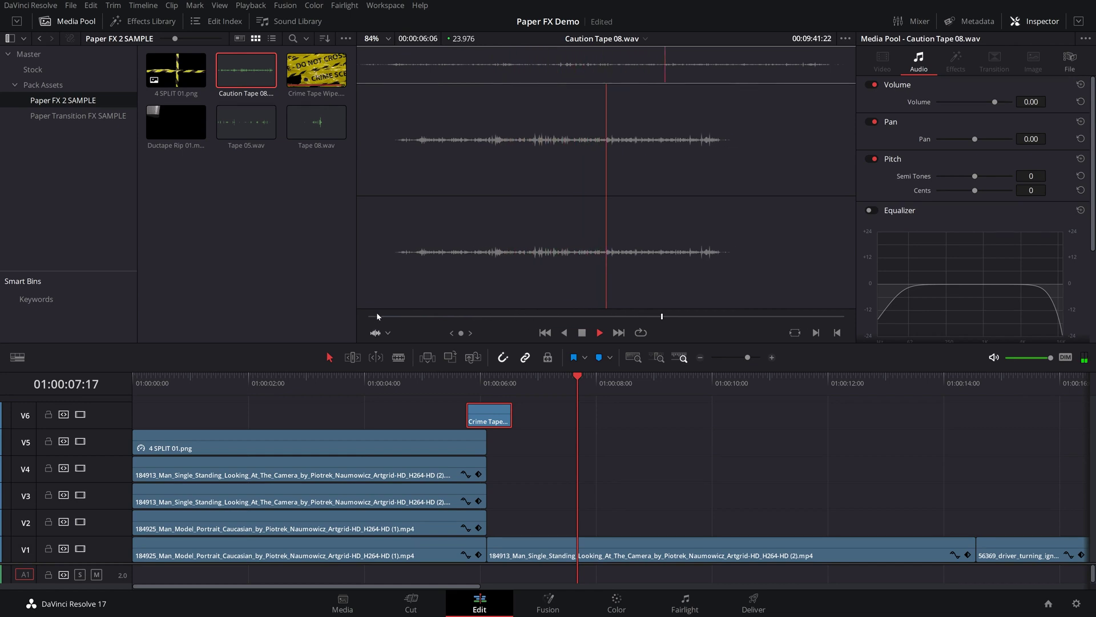
key(space)
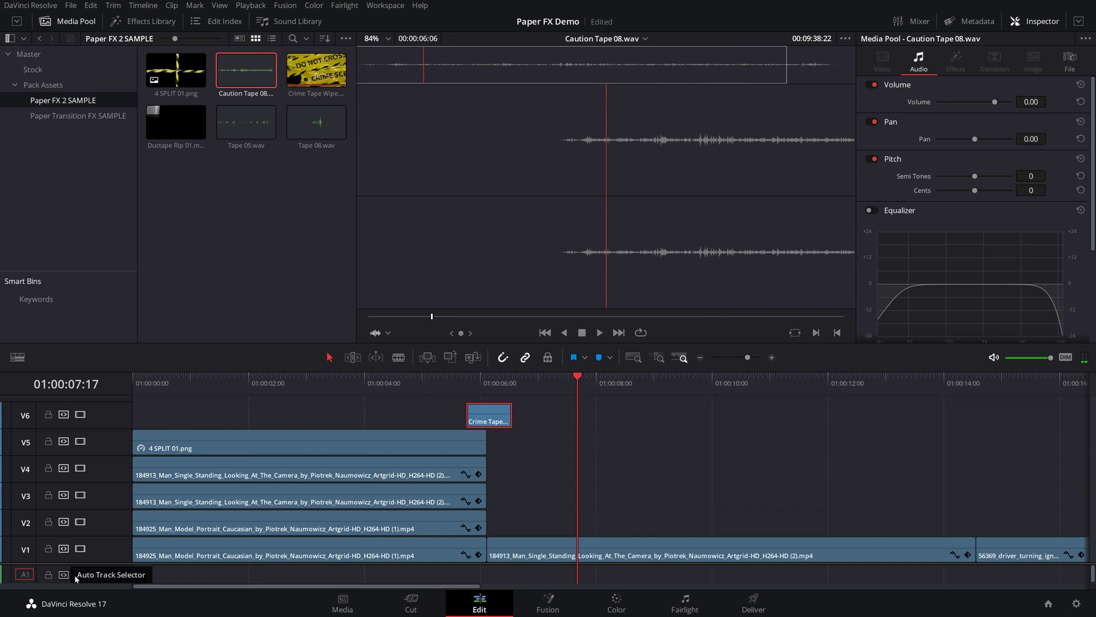
click(95, 562)
scroll(99, 530, down, 1)
scroll(98, 531, down, 2)
drag(249, 51, 433, 519)
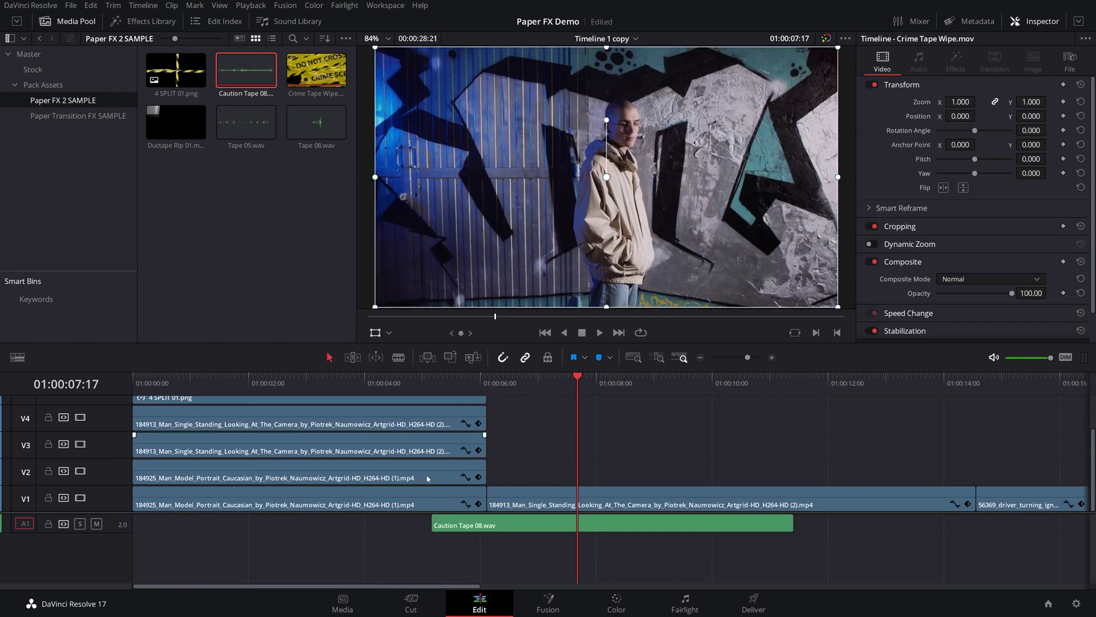
Enlarge the Audio 1 track to show waveforms and raise the volume of Caution Tape 08.wav to 11.96
drag(86, 531, 95, 563)
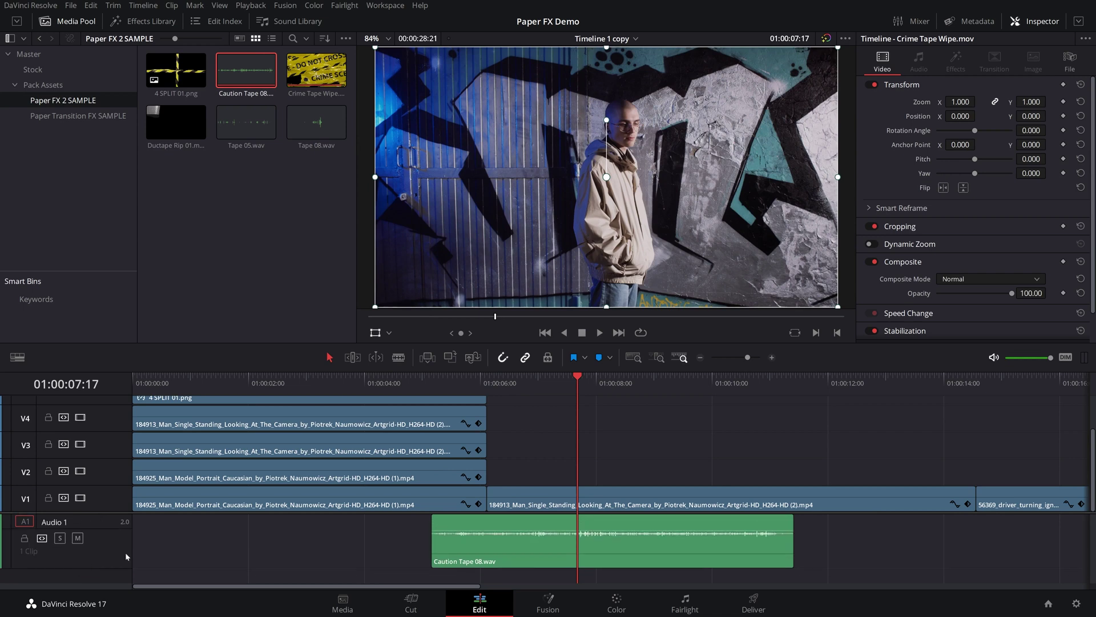
click(482, 535)
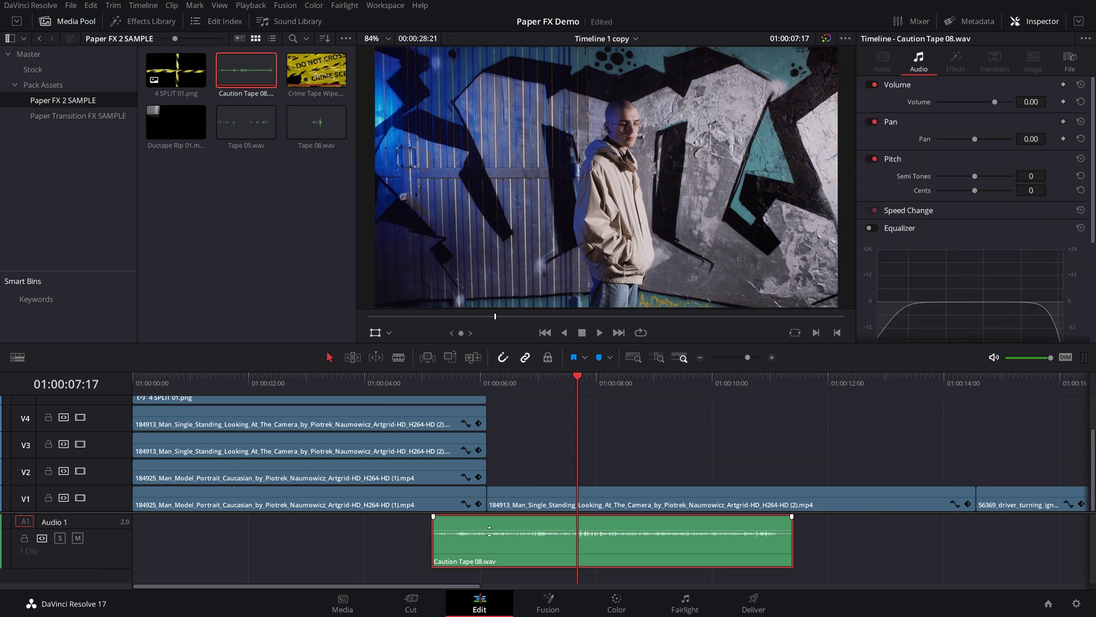
drag(490, 533, 490, 522)
Play the tape sound against the wipe and shift Caution Tape 08.wav to start at 01:00:05:19, where the tape enters
click(436, 378)
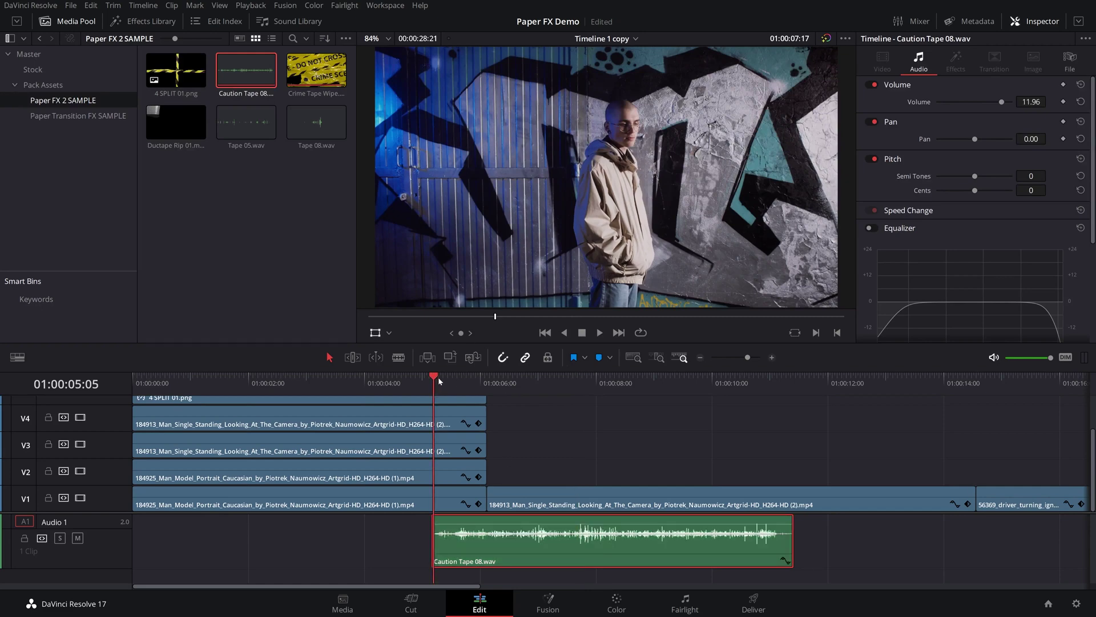
key(space)
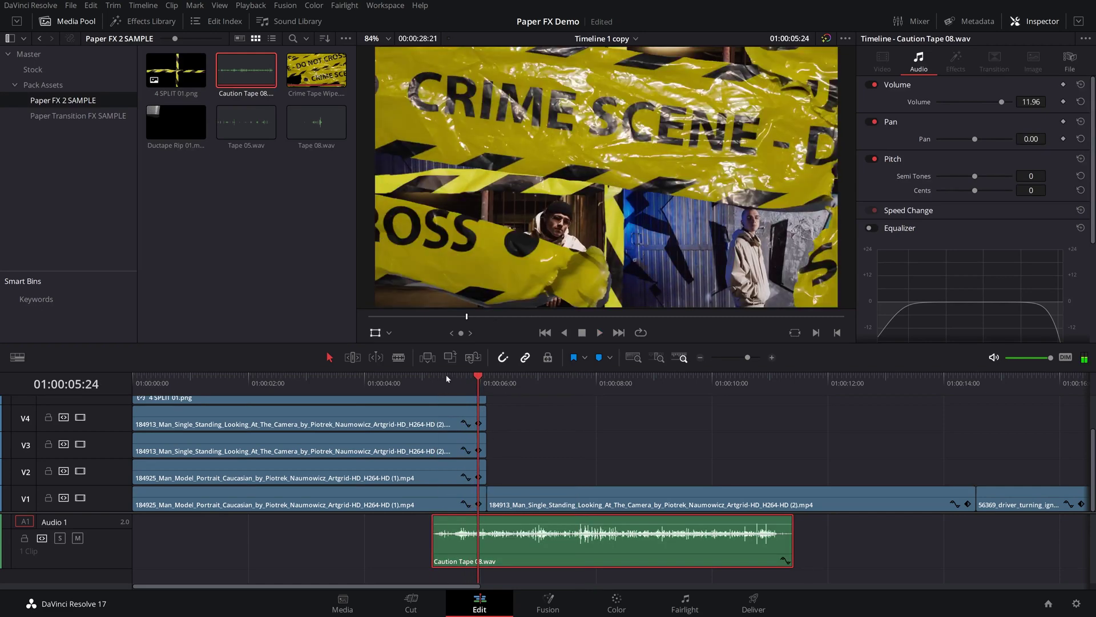
click(438, 377)
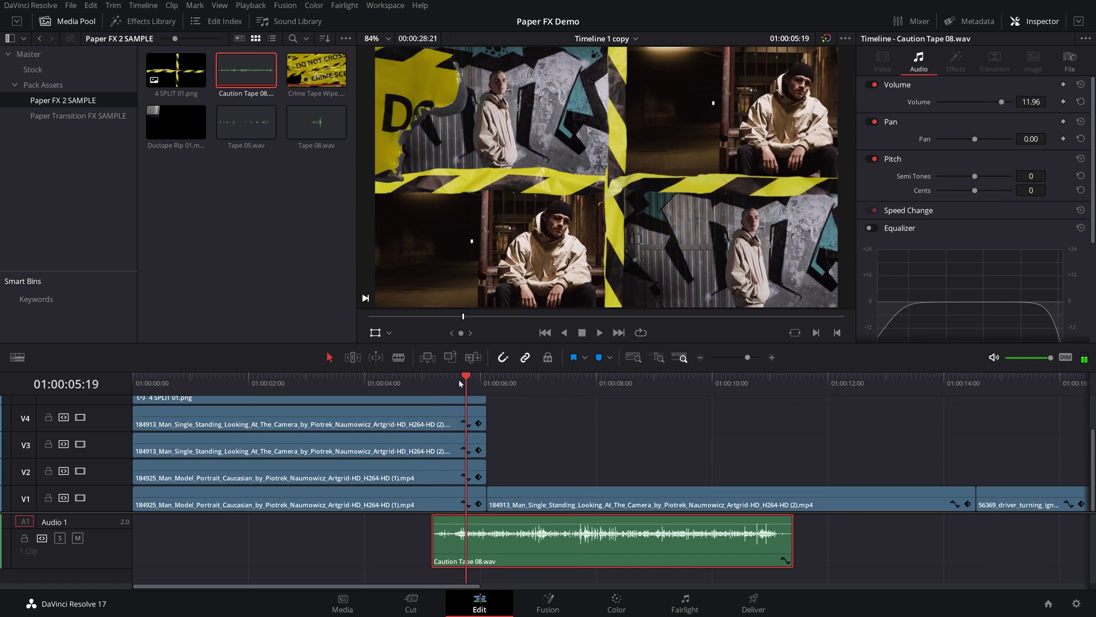
drag(491, 524, 519, 524)
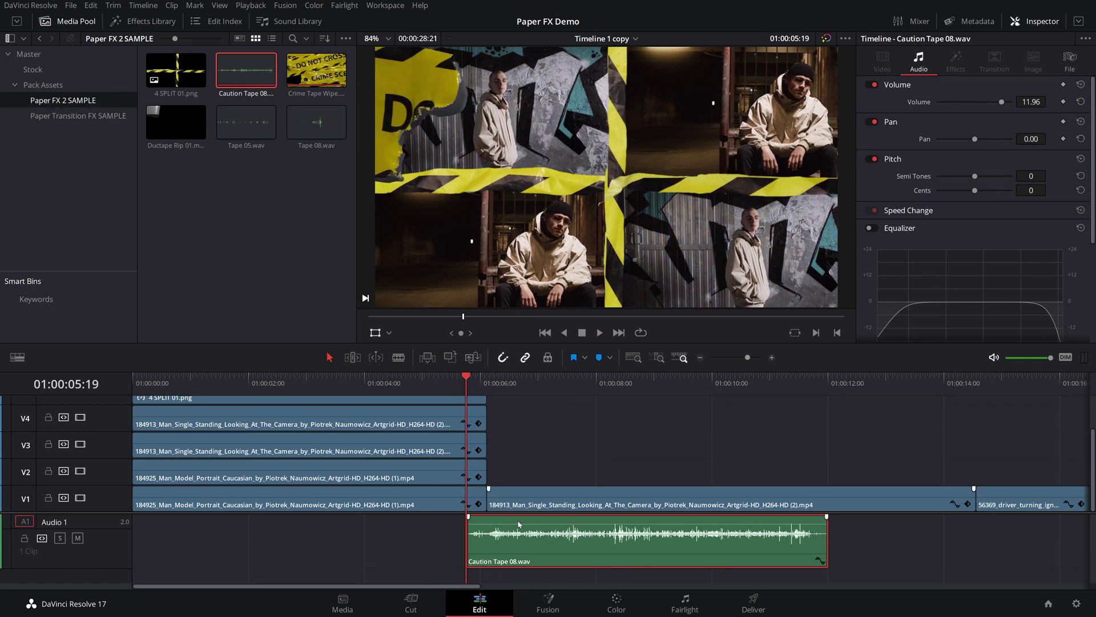
Nudge Caution Tape 08.wav five frames earlier so that it starts at 01:00:05:14
scroll(519, 382, up, 2)
key(Left)
key(Left)
key(Left)
key(Left)
key(Left)
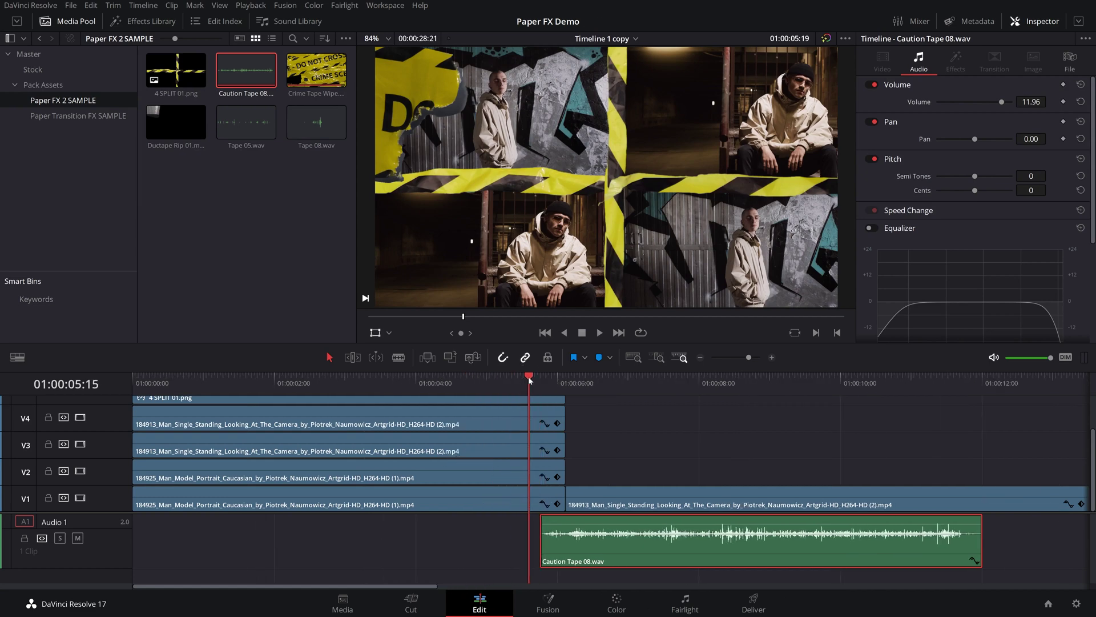
key(shift+comma)
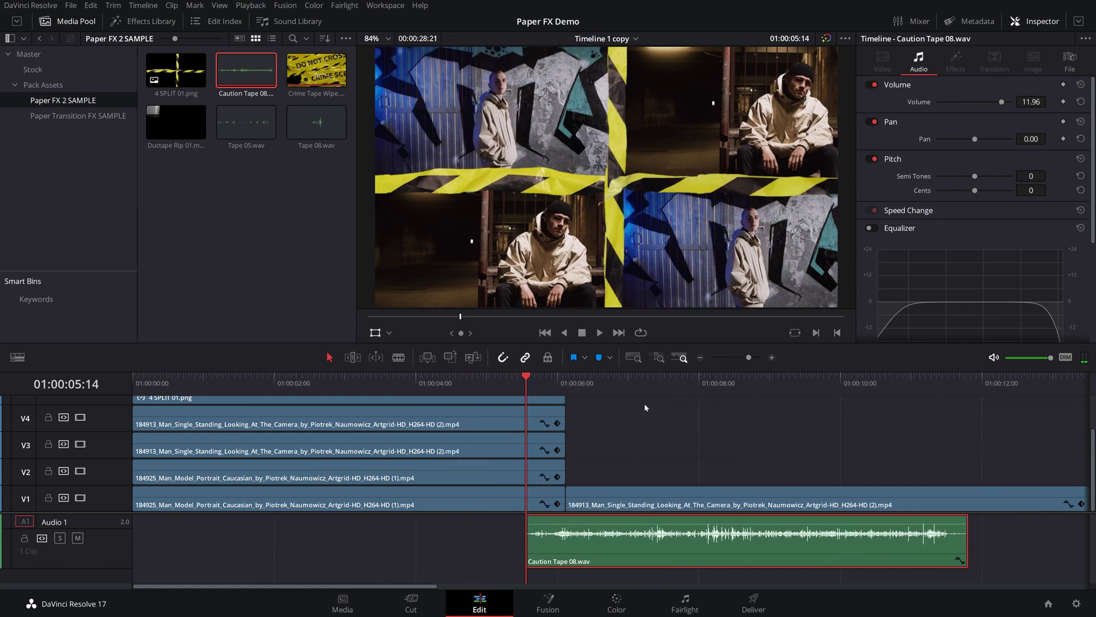
Play back the wipe with its sound and trim the end of Caution Tape 08.wav to about 01:00:06:20
key(space)
key(space)
drag(566, 377, 614, 387)
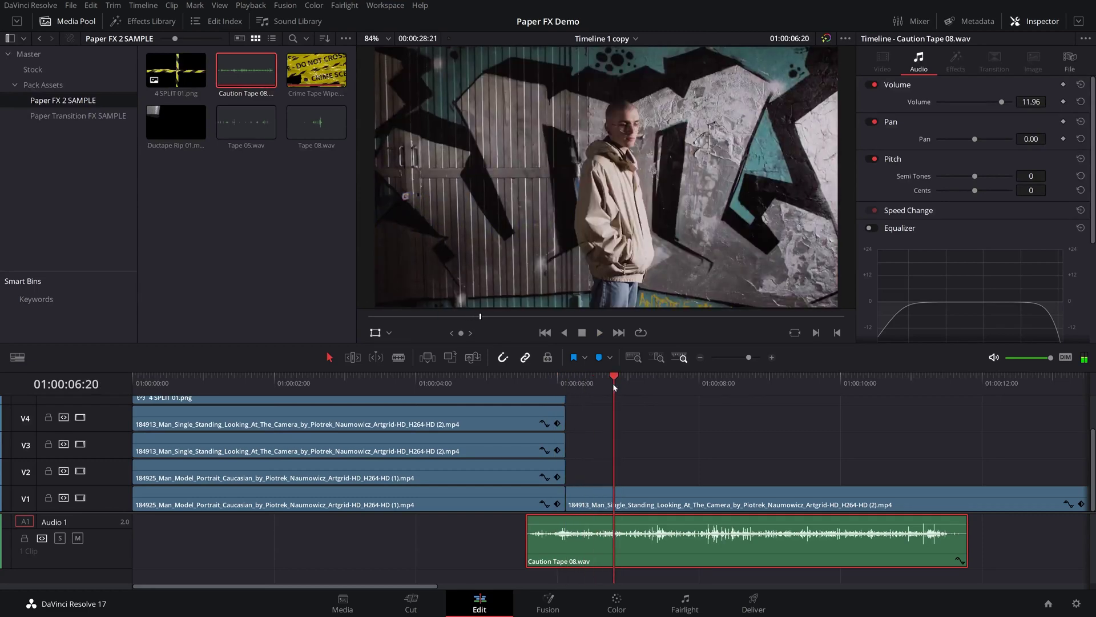
drag(967, 534, 607, 535)
key(ctrl+equal)
key(slash)
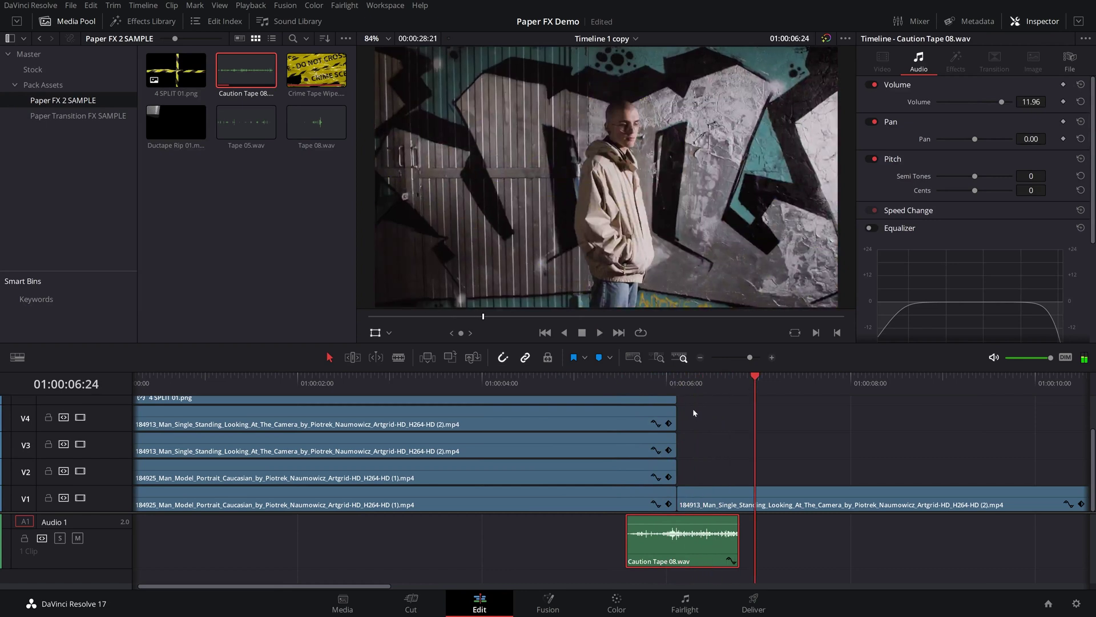
Fade out the end of Caution Tape 08.wav with volume keyframes and play back the transition
alt+click(729, 523)
key(ctrl+z)
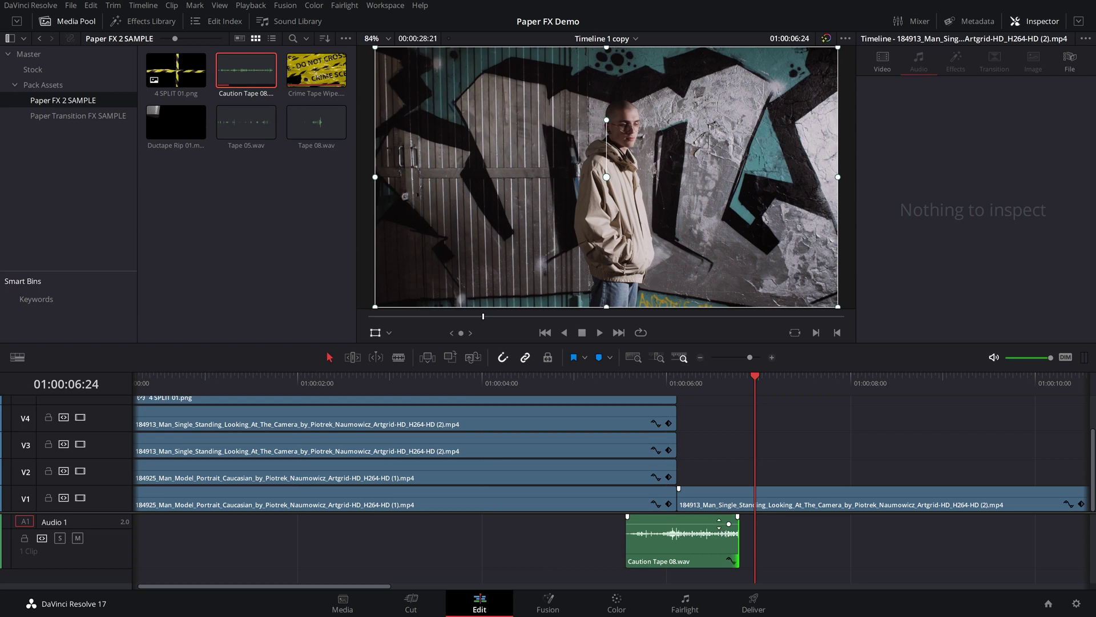
key(ctrl+shift+z)
drag(729, 524, 738, 534)
click(611, 377)
key(space)
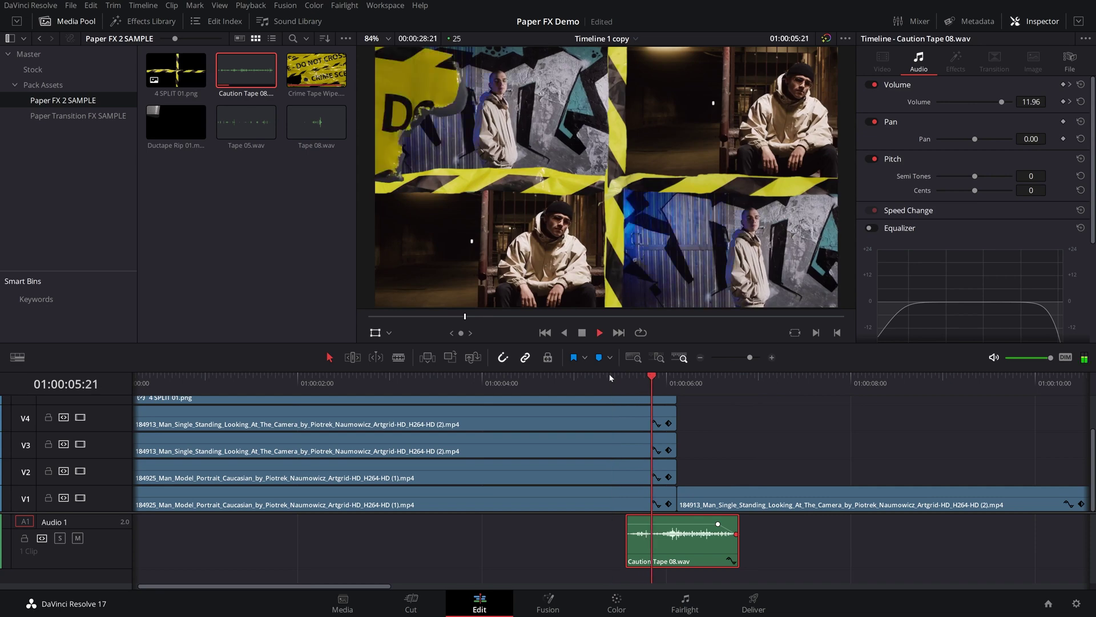
Place Ductape Rip 01.mov on V2 over the cut between the 184913 and 56369 clips and play it back
key(shift+z)
drag(176, 121, 568, 475)
click(560, 382)
key(space)
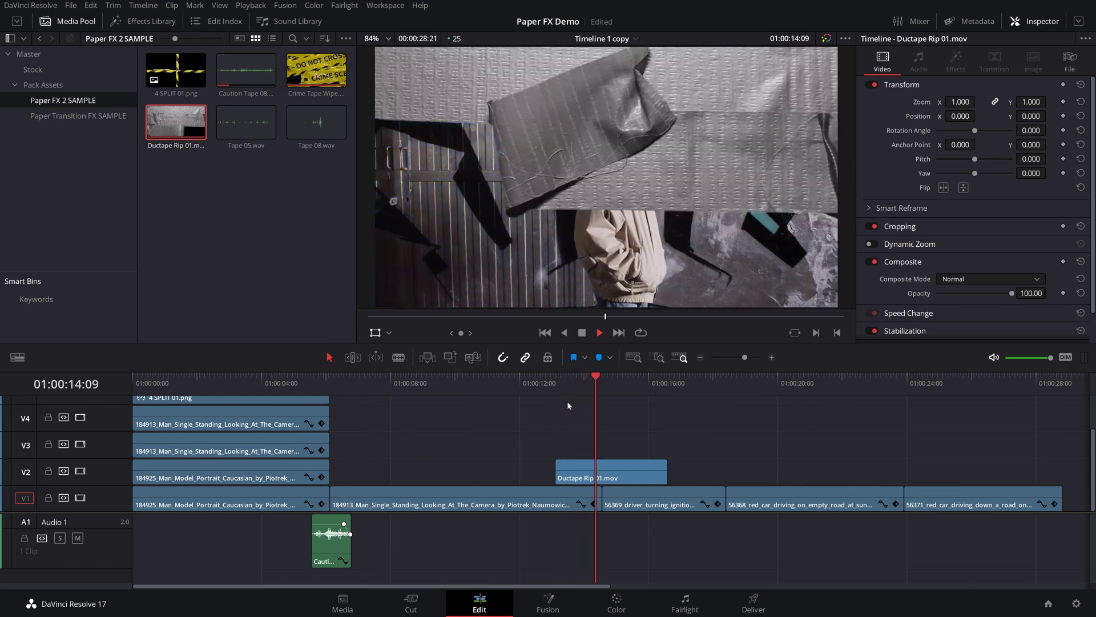
Change the clip speed of Ductape Rip 01.mov to 156%
key(space)
click(593, 465)
right_click(593, 466)
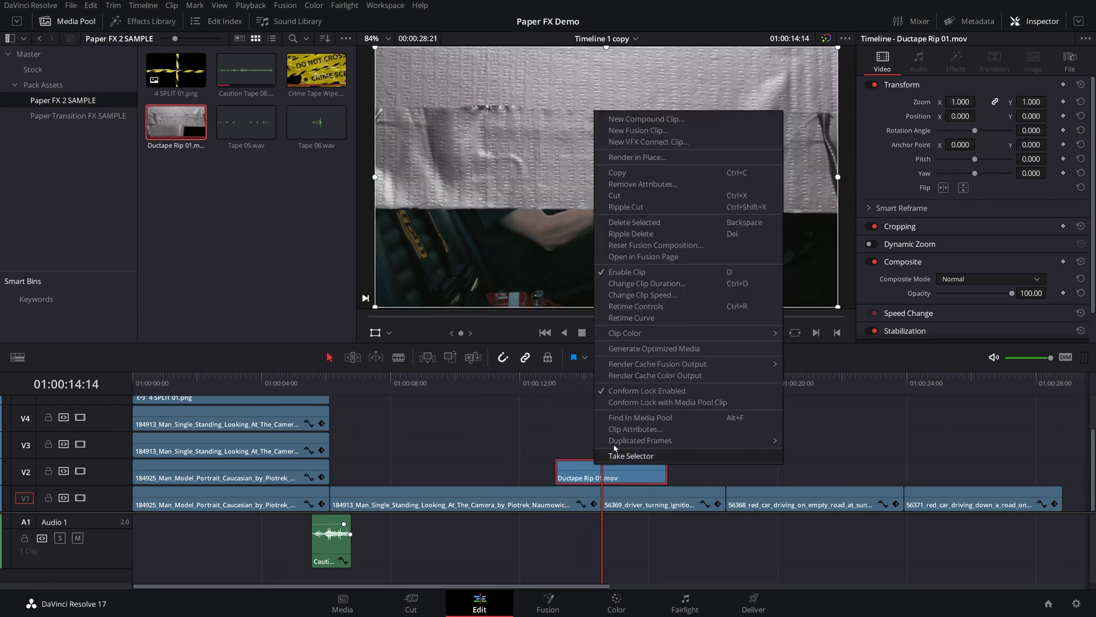
click(617, 307)
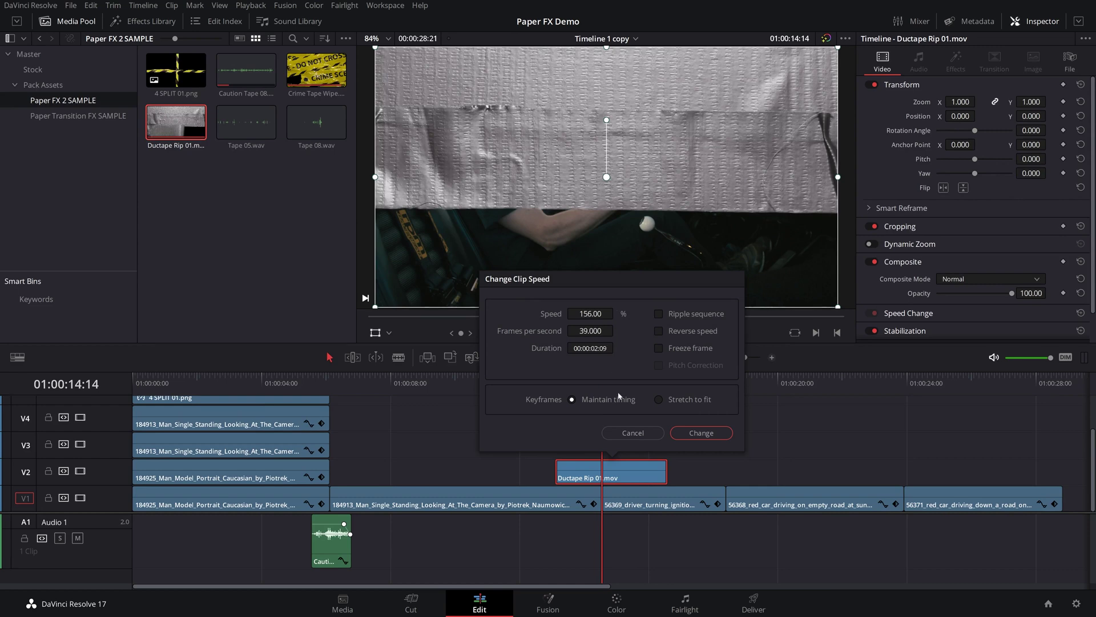
click(701, 432)
Play the faster duct tape rip and add a clip marker at 01:00:15:04, where the tape covers the whole frame
click(560, 381)
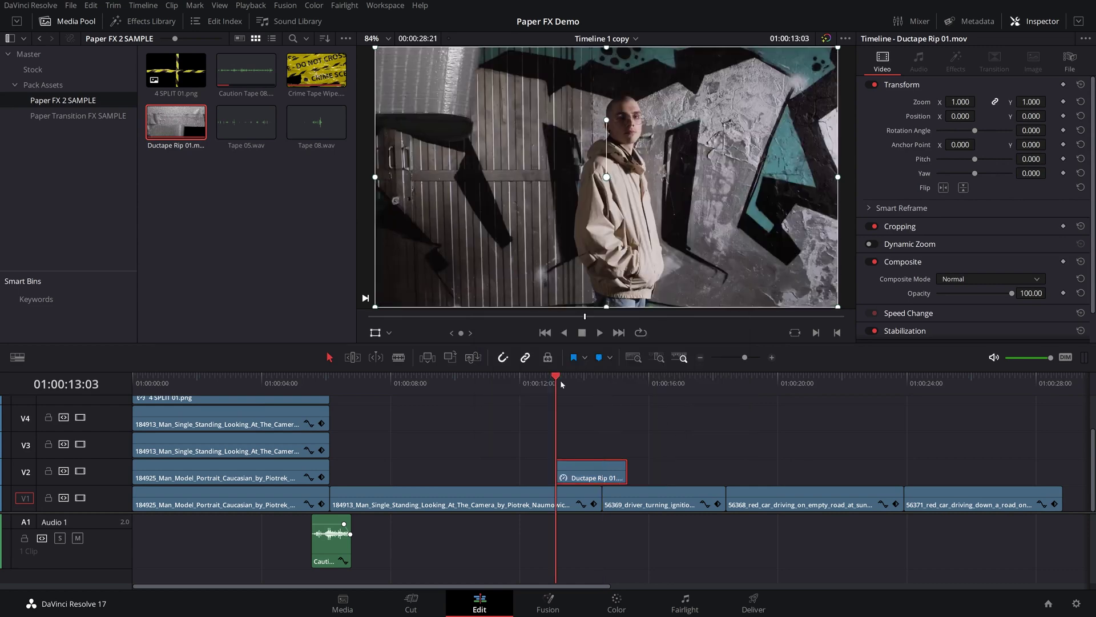
drag(601, 476, 616, 473)
key(space)
key(ctrl+equal)
drag(608, 394, 621, 398)
key(Left)
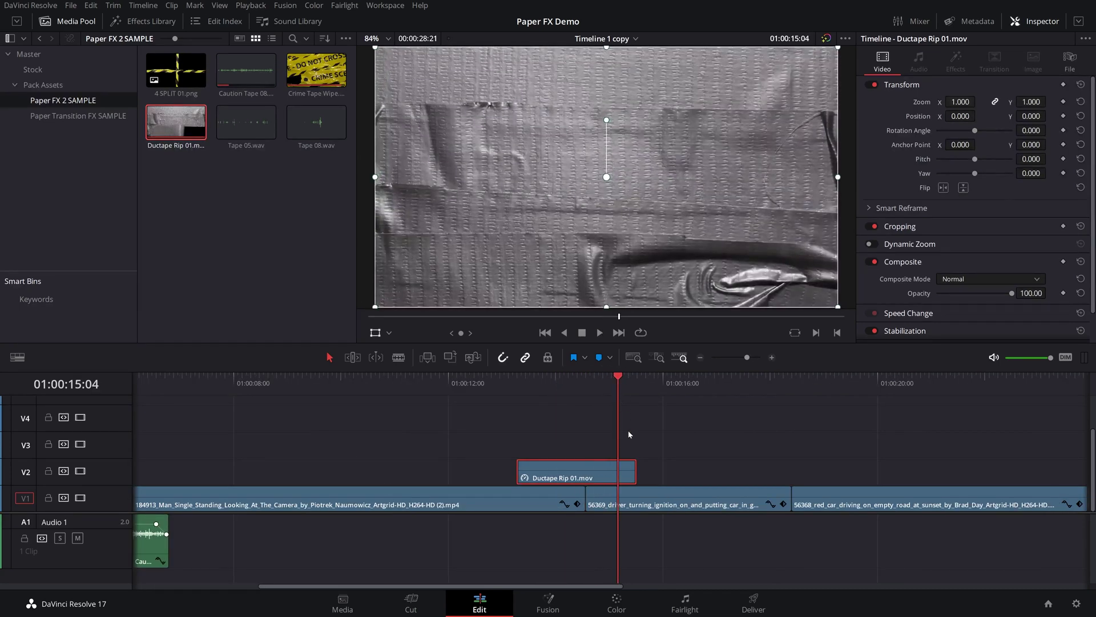
key(m)
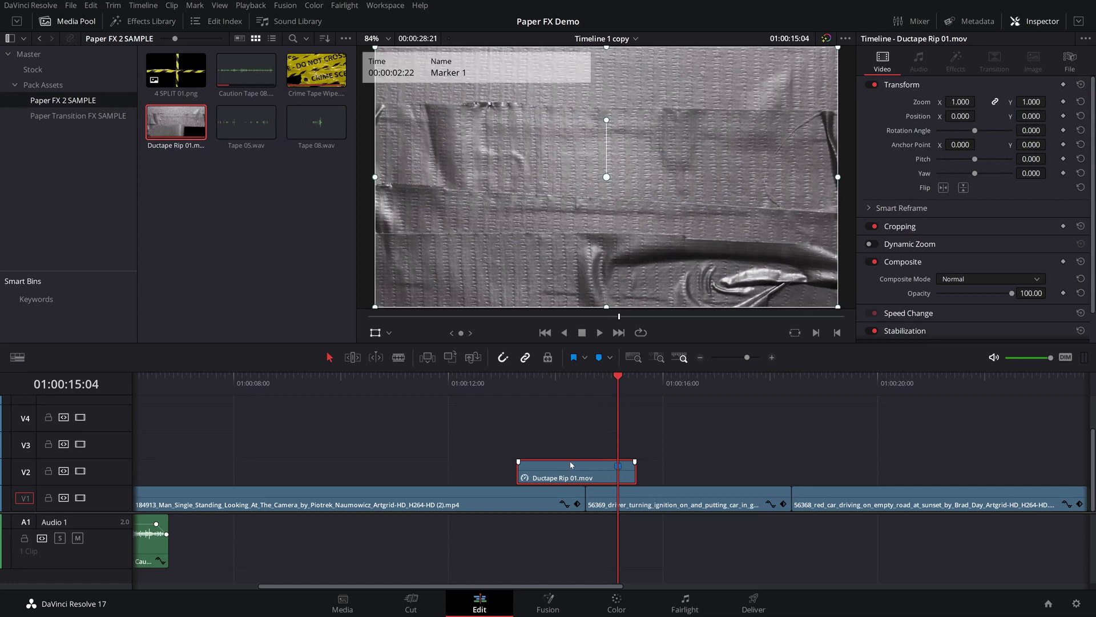
Move Ductape Rip 01.mov earlier so its marker aligns with the cut to the 56369 clip, and return ahead of the transition for playback
drag(570, 471, 532, 470)
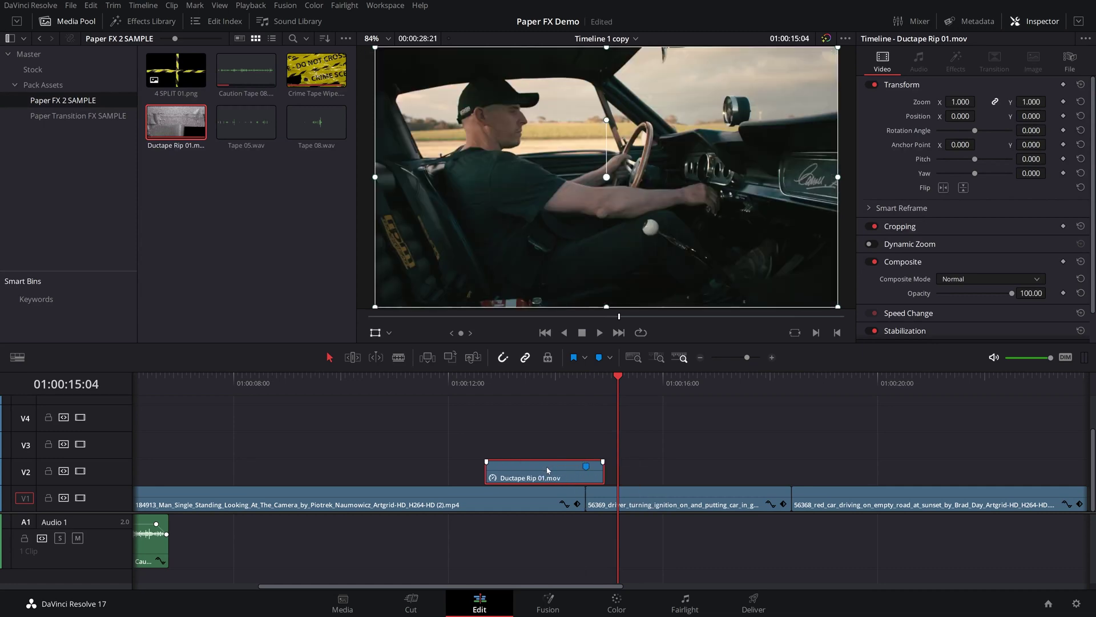
click(546, 378)
click(473, 378)
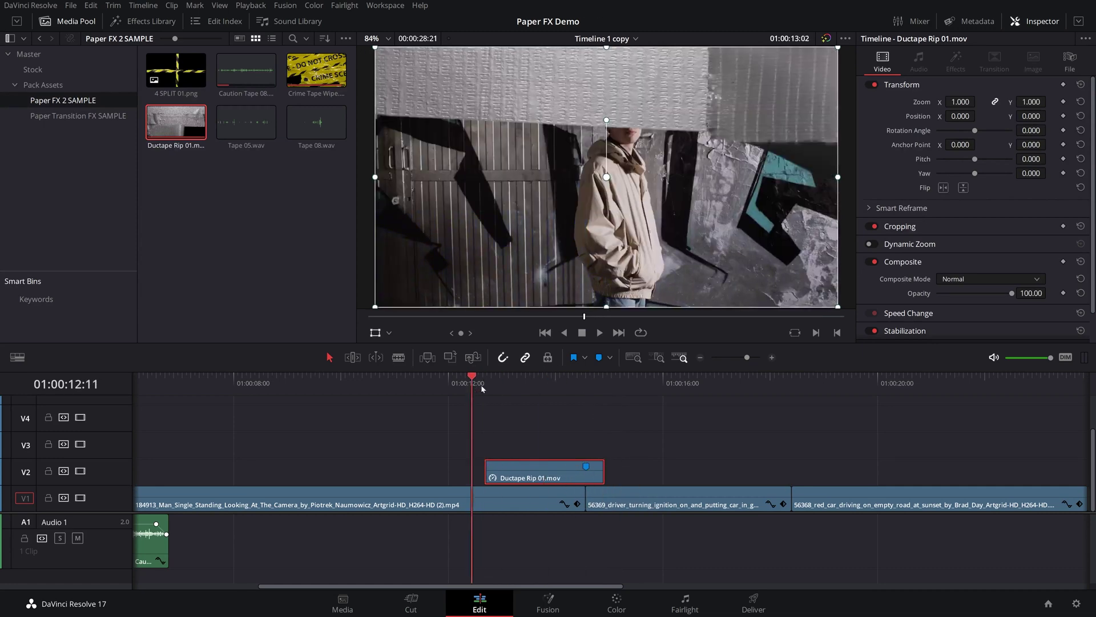
Play back the duct tape transition, and place Tape 05.wav on A1 starting beneath Ductape Rip 01.mov
key(space)
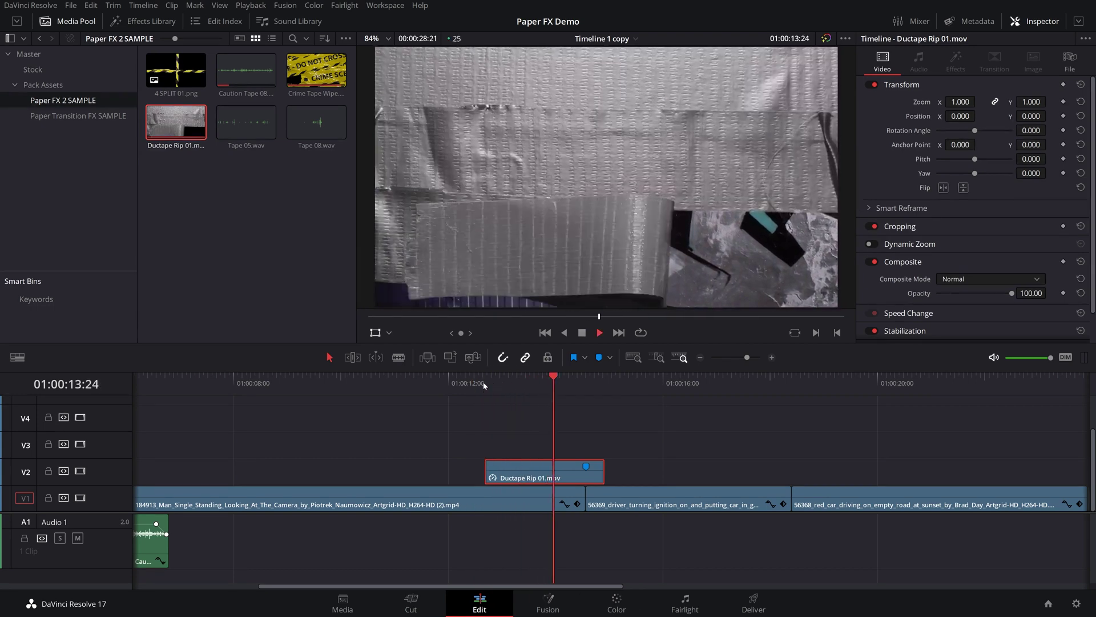
key(space)
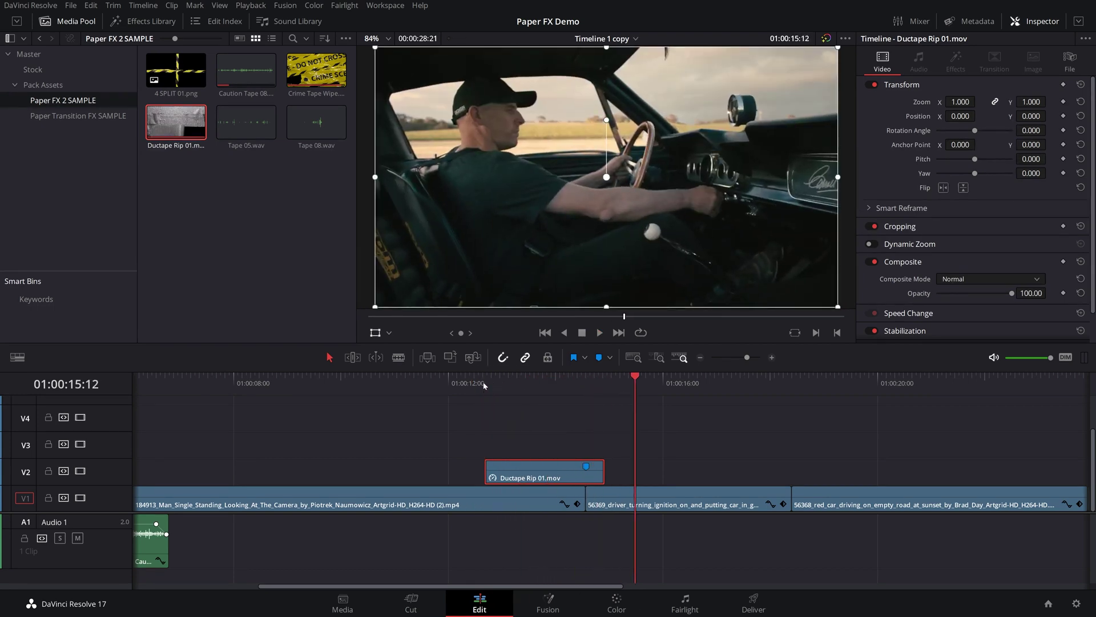
click(534, 391)
click(508, 378)
drag(246, 121, 598, 527)
click(628, 526)
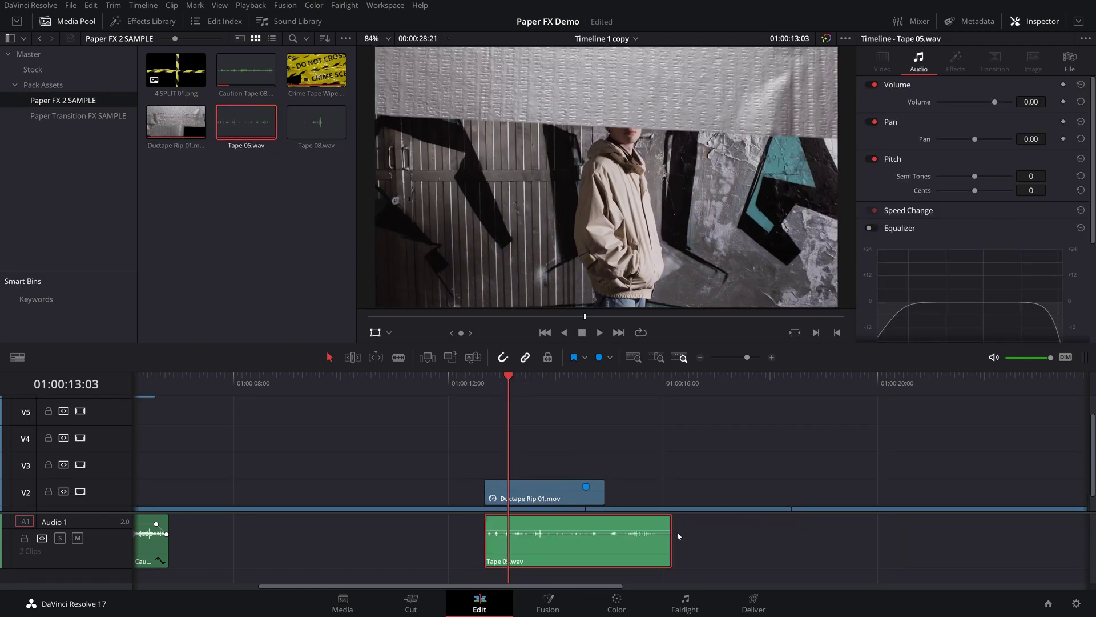
Increase the clip speed of Tape 05.wav so its length matches Ductape Rip 01.mov, and play back the transition with sound
right_click(617, 525)
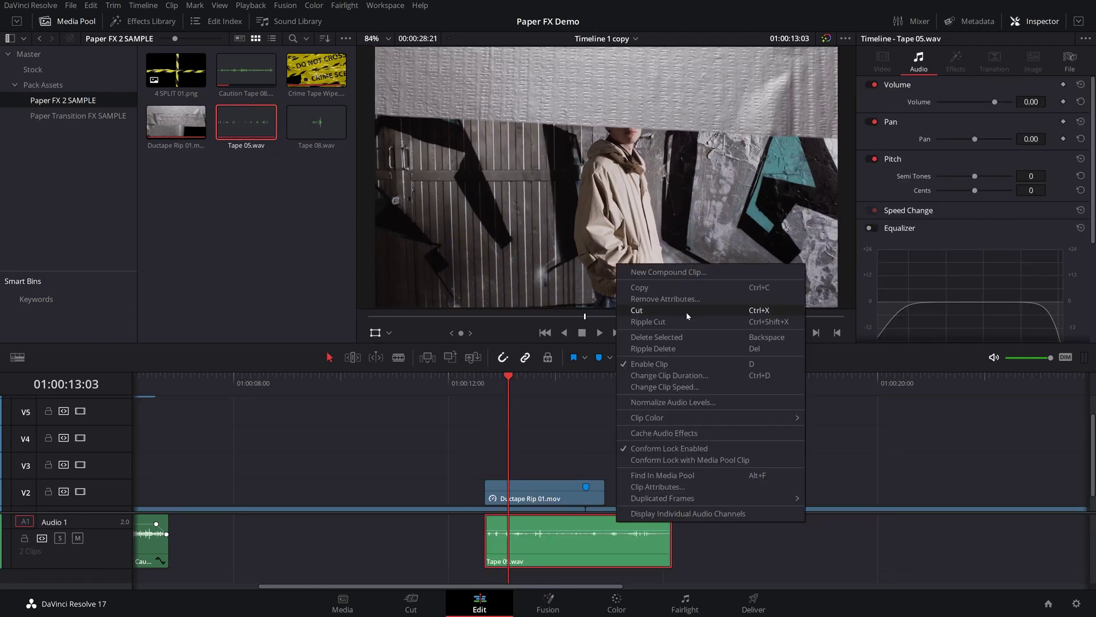
click(660, 388)
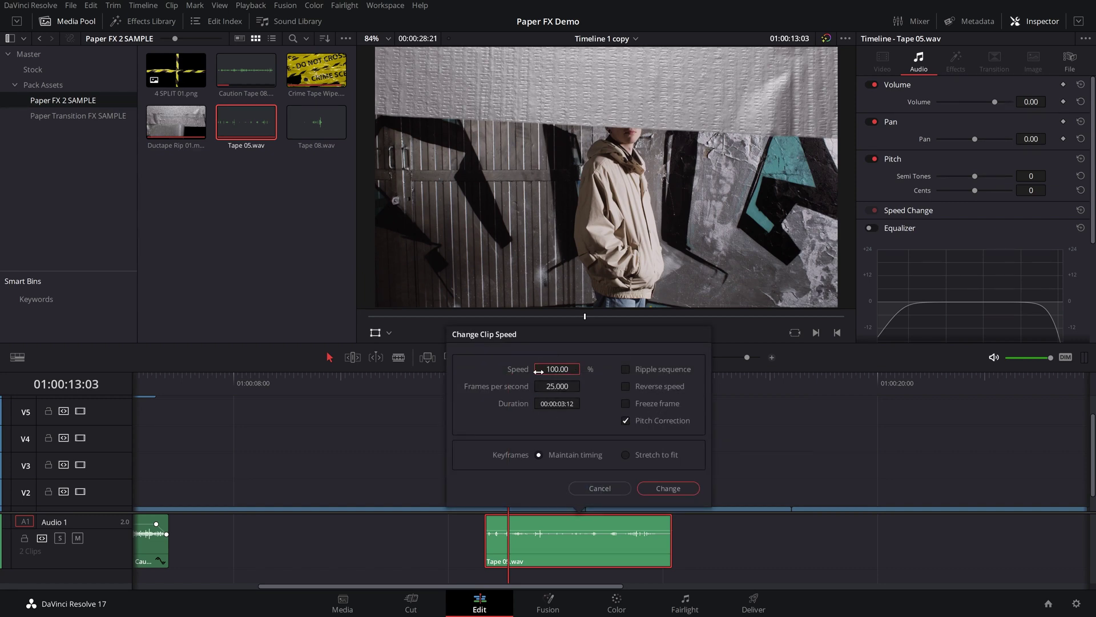
drag(565, 369, 583, 368)
click(666, 489)
click(486, 383)
key(space)
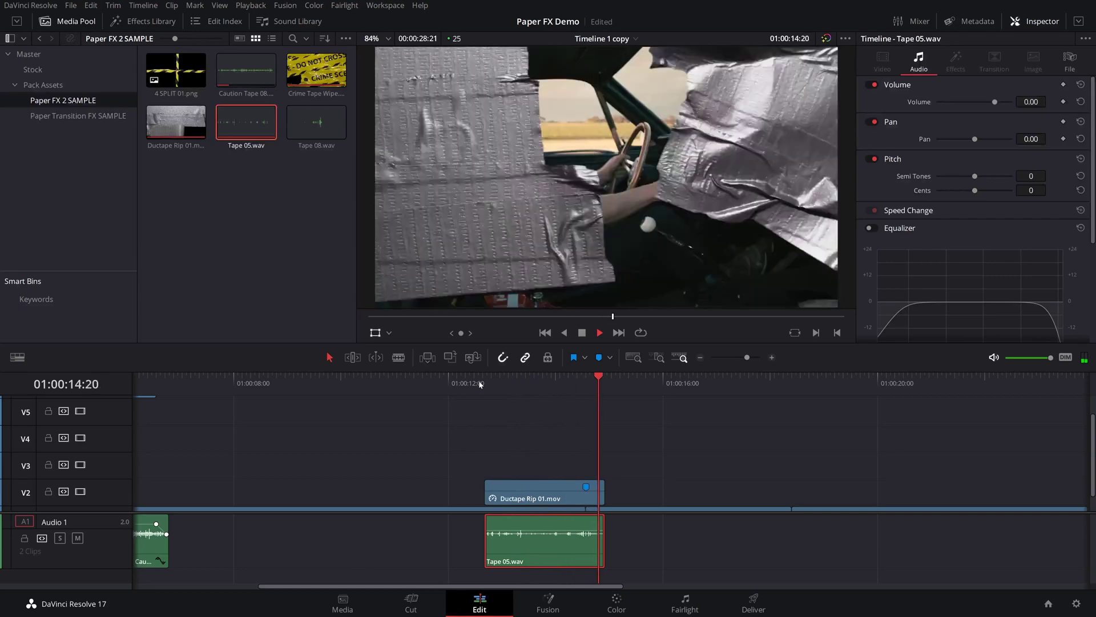
key(space)
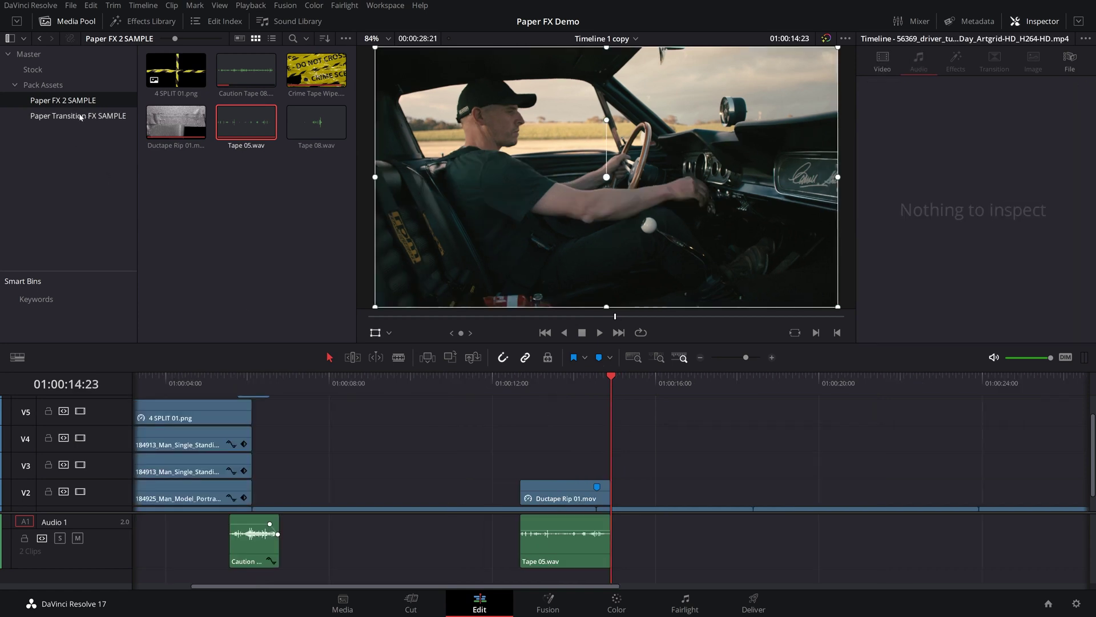
Preview RIP_05.mov and WIPE_05.mov from the Paper Transition FX SAMPLE bin, and place WIPE_05.mov on V2 over the cut to the 56368 clip
click(81, 117)
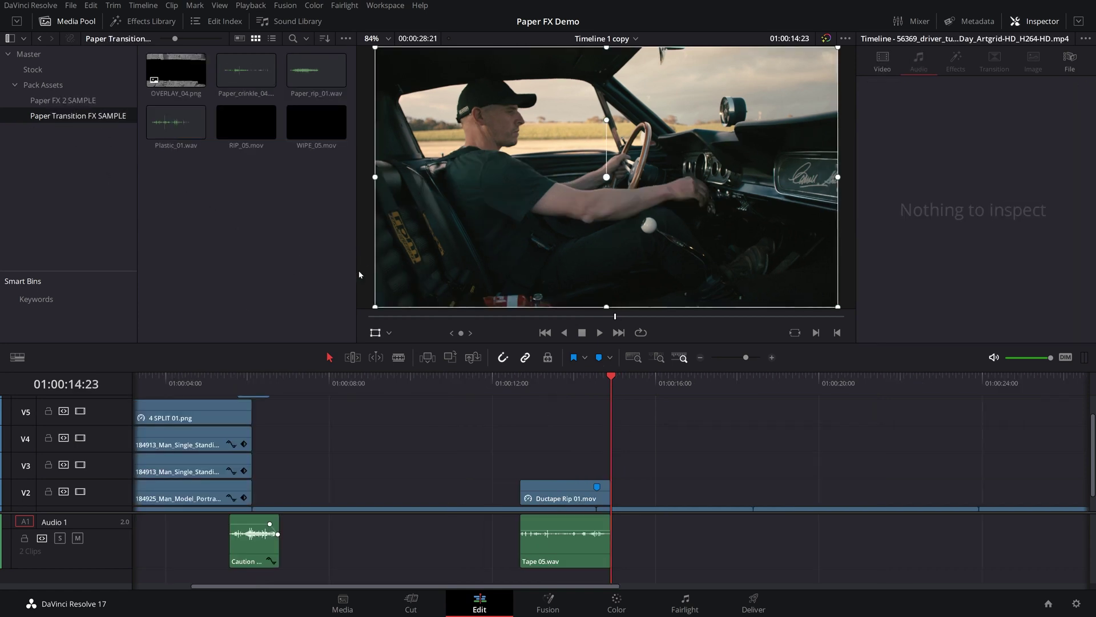
click(259, 131)
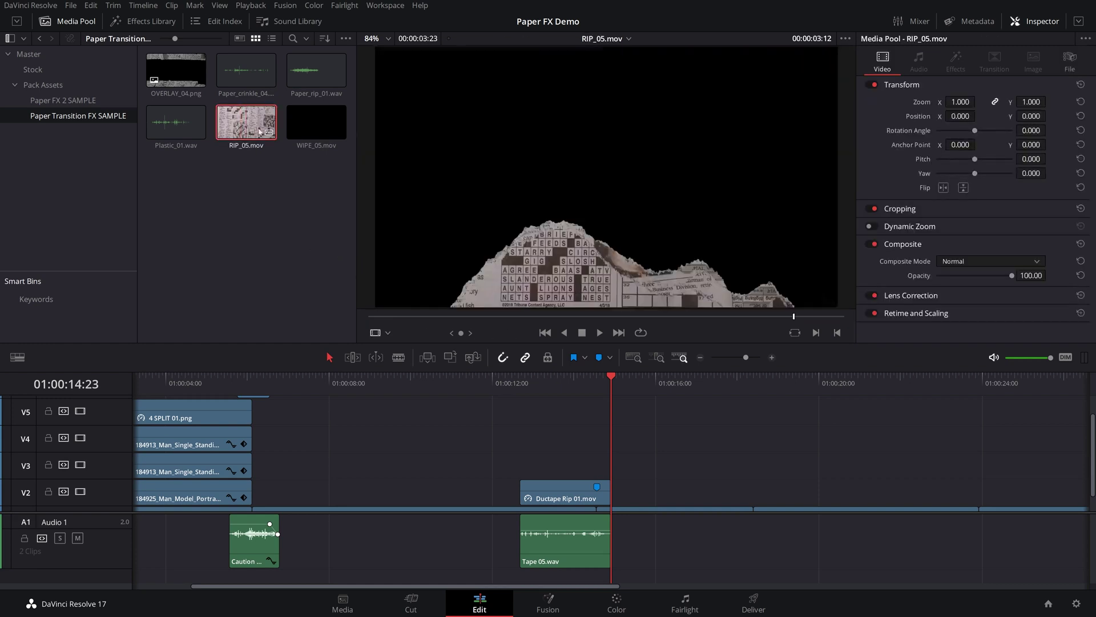
click(314, 126)
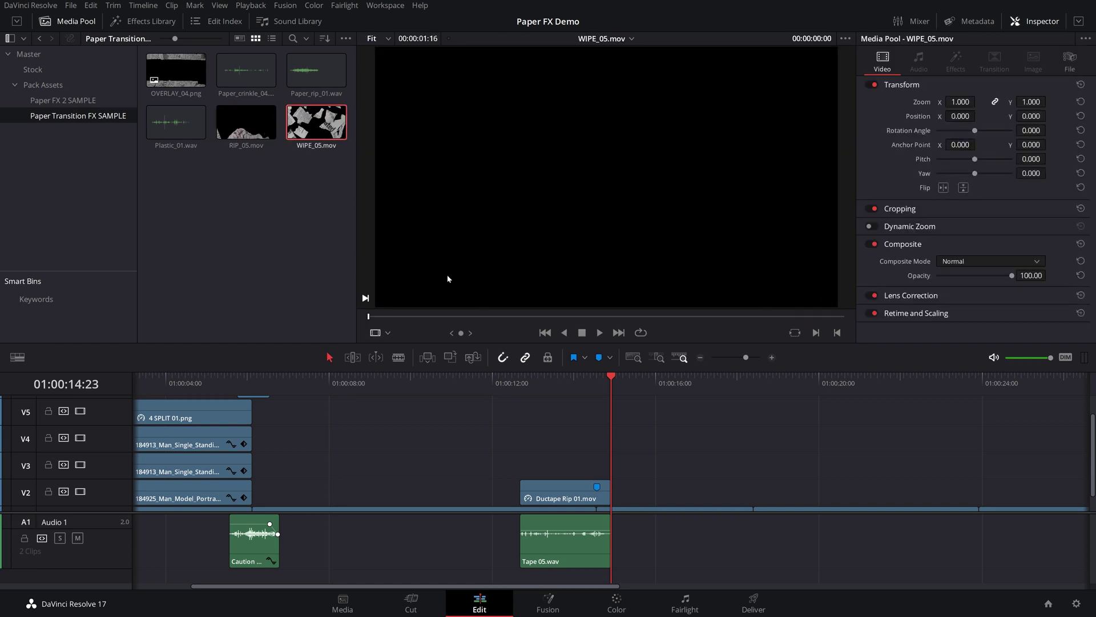
key(Right)
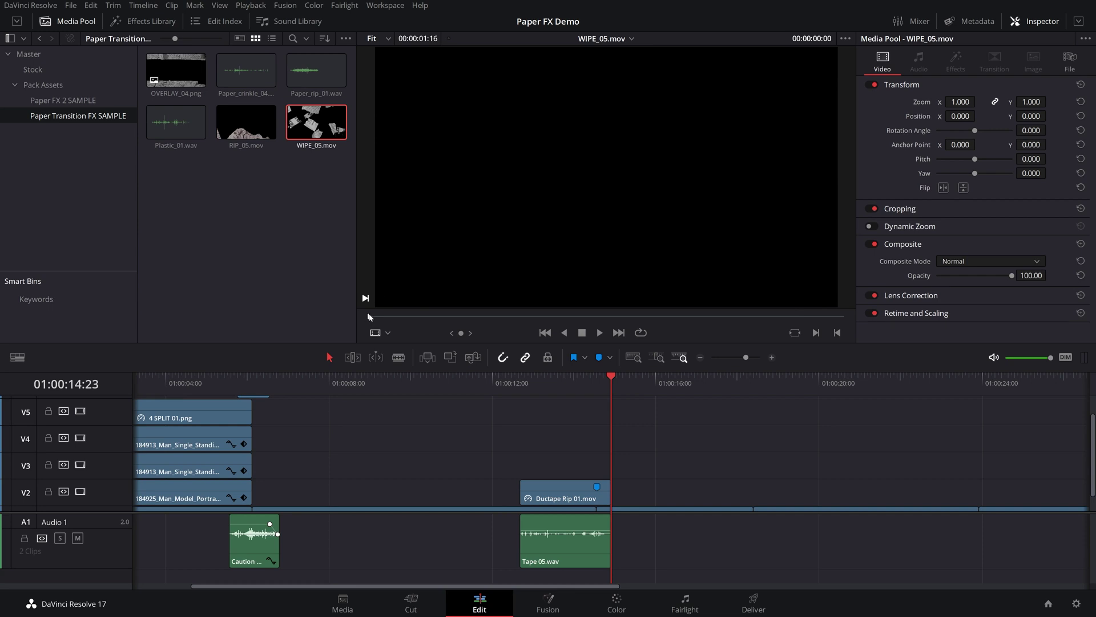
drag(393, 319, 683, 323)
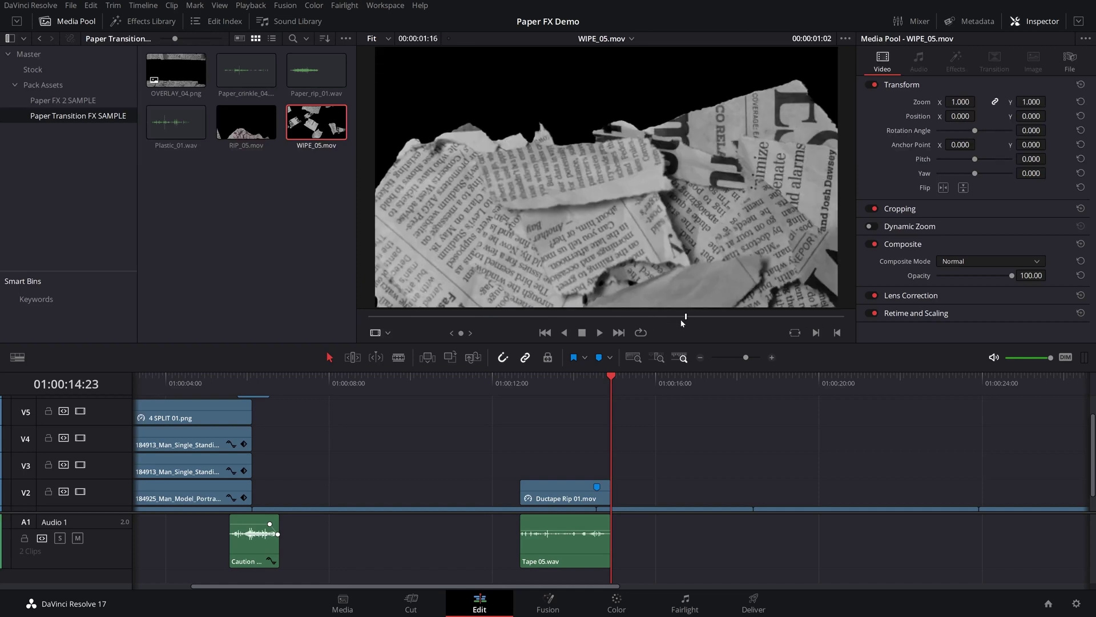
drag(297, 126, 743, 486)
scroll(828, 484, up, 3)
click(743, 378)
drag(744, 389, 785, 393)
click(821, 481)
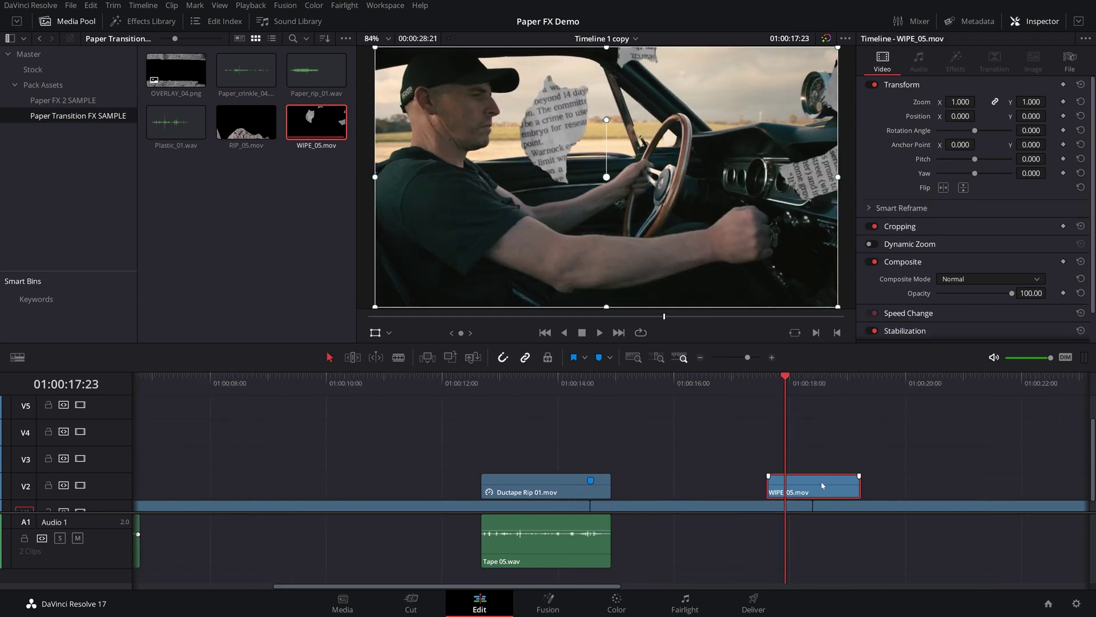
key(space)
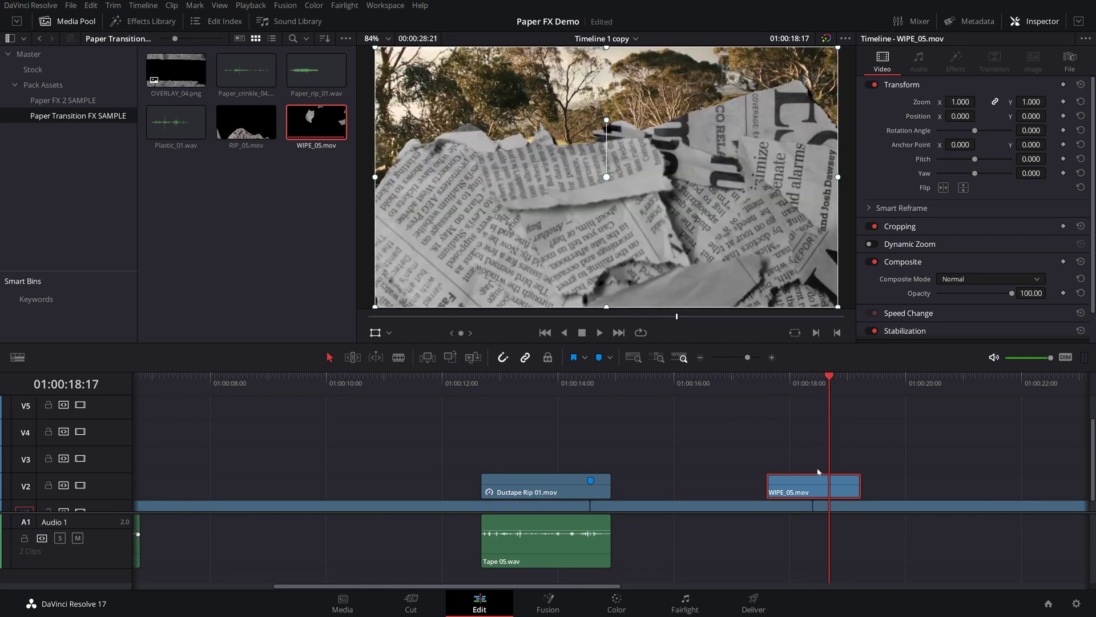
Find the frame where WIPE_05.mov covers the picture, move the clip earlier to align that frame with the cut, and play it
key(Left)
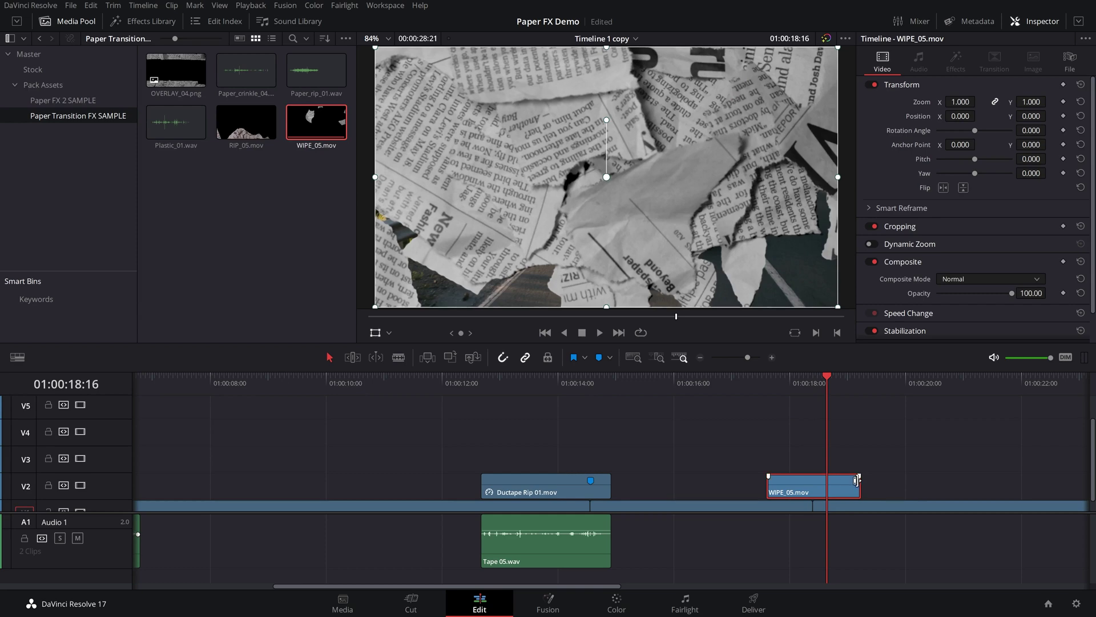
key(Right)
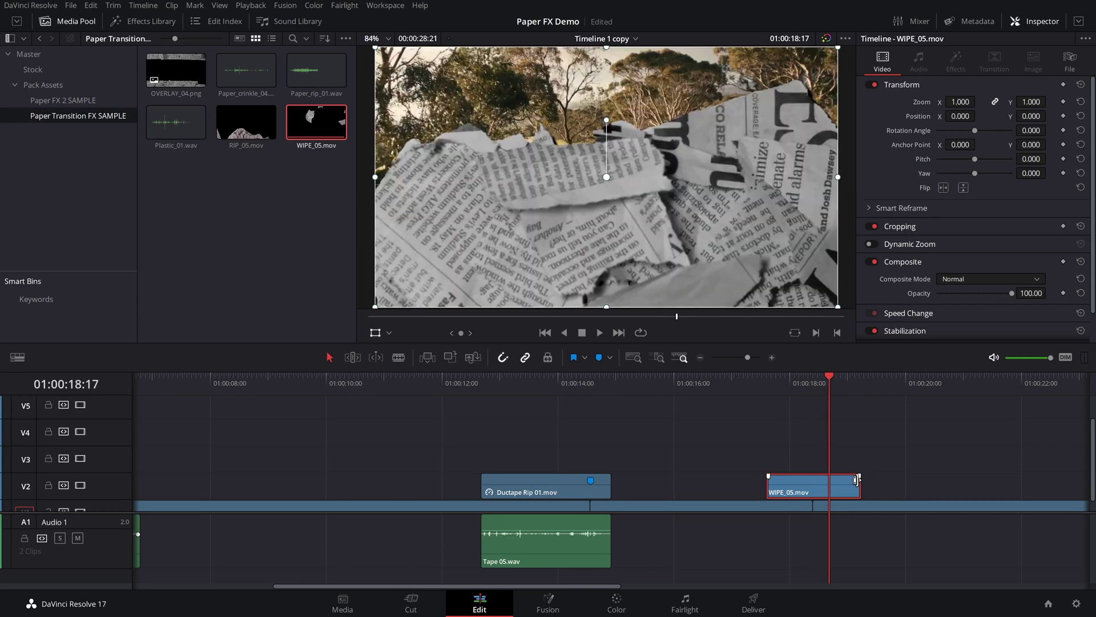
key(Left)
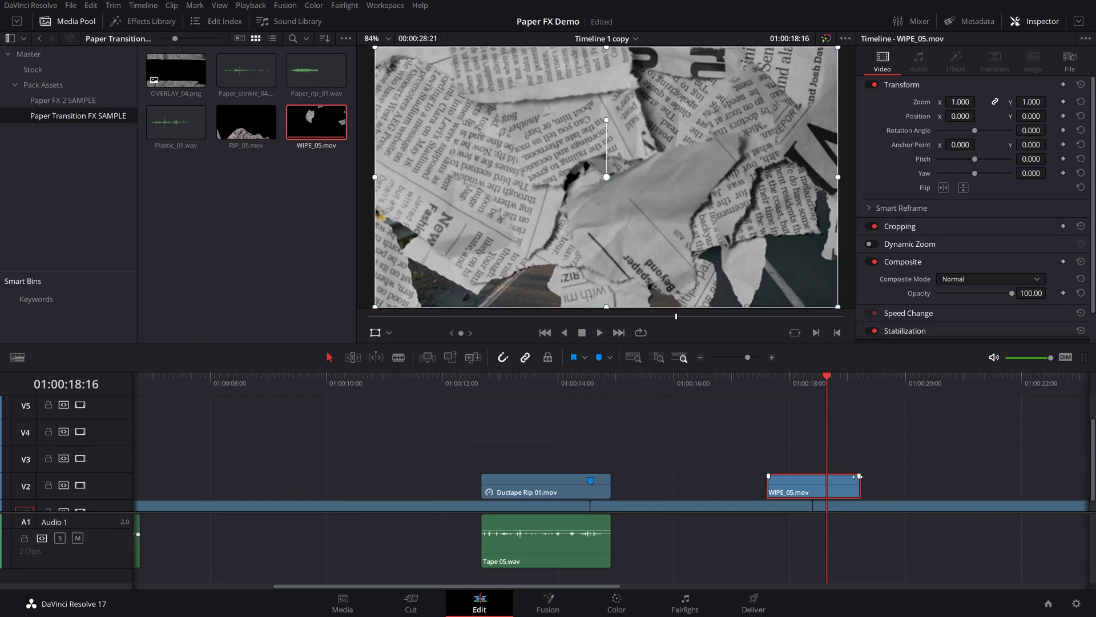
scroll(857, 475, up, 3)
click(481, 379)
key(space)
key(space)
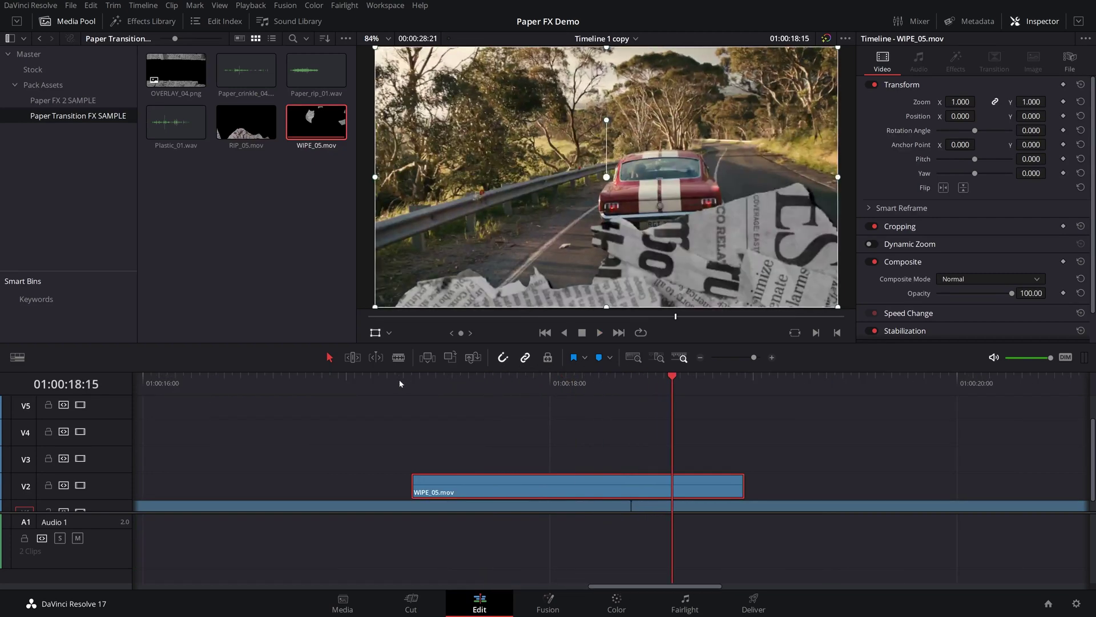
Step frame by frame through the WIPE_05.mov transition to check how the newspaper covers the cut to the 56368 clip
drag(451, 377, 584, 394)
key(Right)
key(Right)
key(Right)
key(Right)
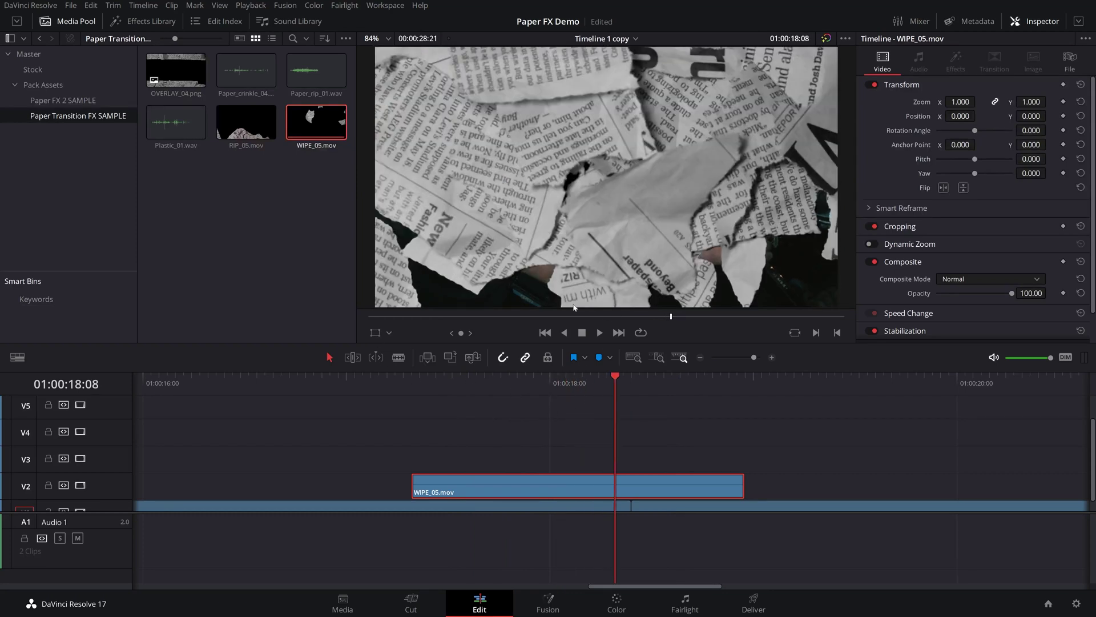
key(Right)
key(Right)
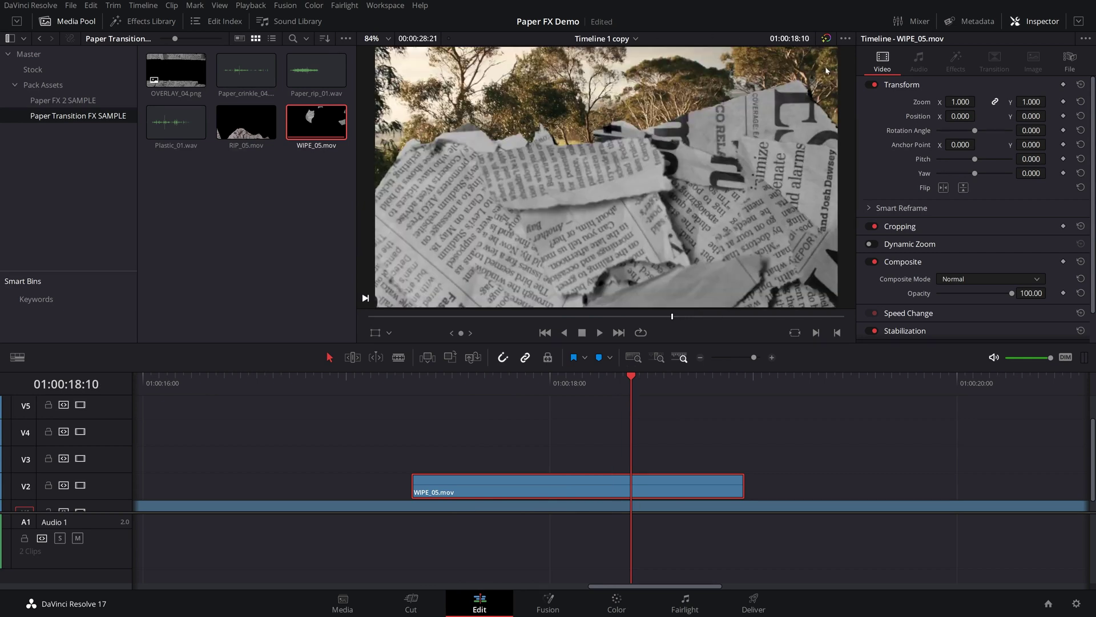
key(Left)
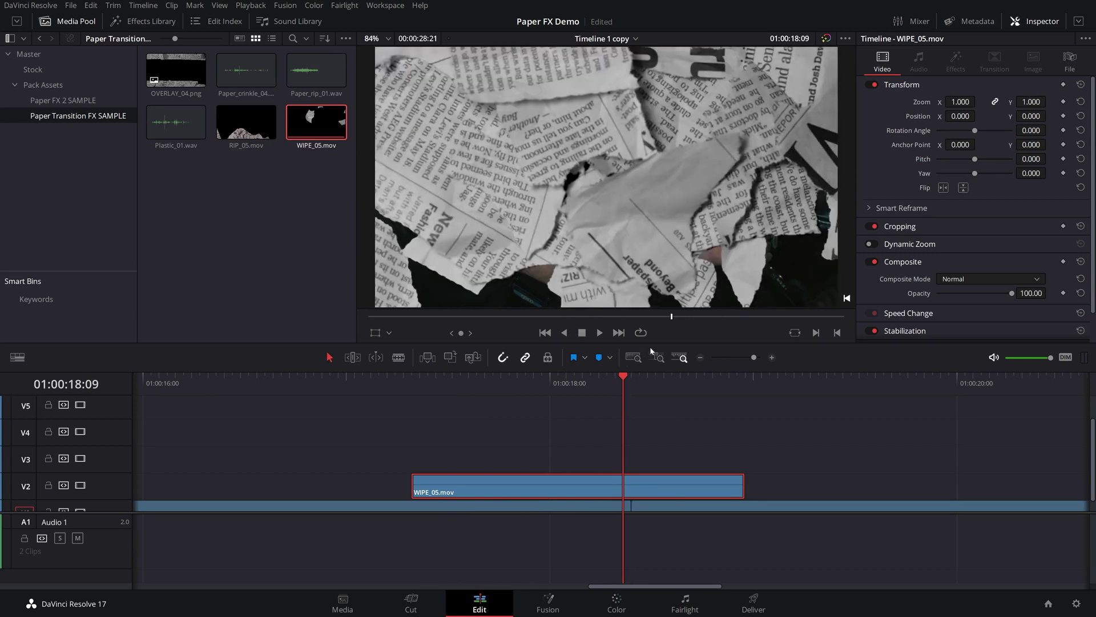
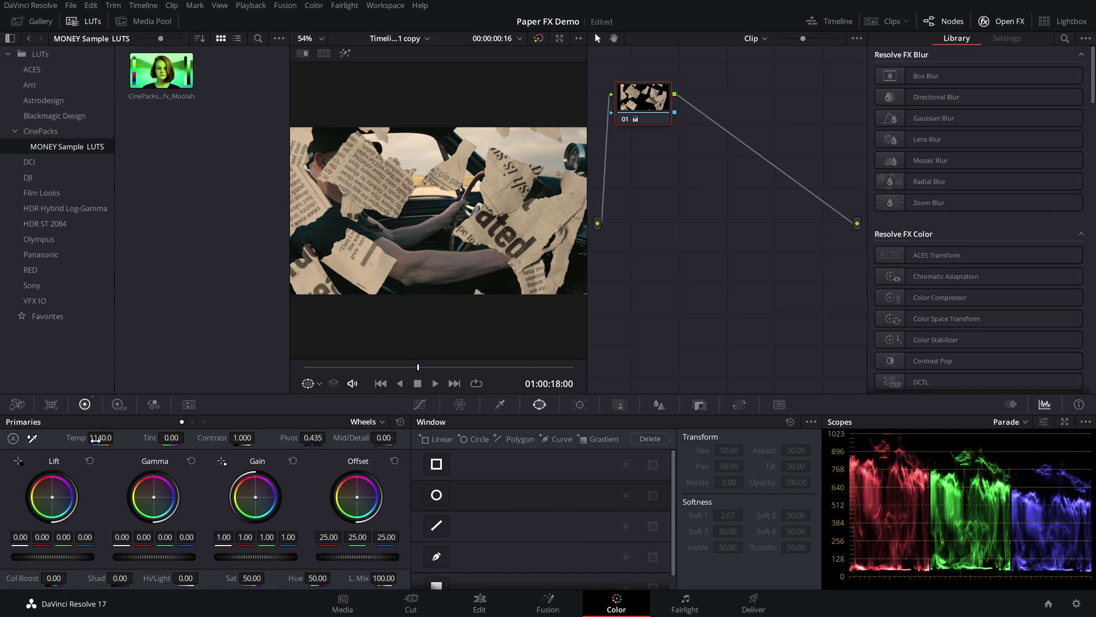
Warm the WIPE_05.mov clip with a color temperature of 1290 and apply the Rec709 Kodak 2383 D55 film look LUT to its node
drag(96, 440, 117, 436)
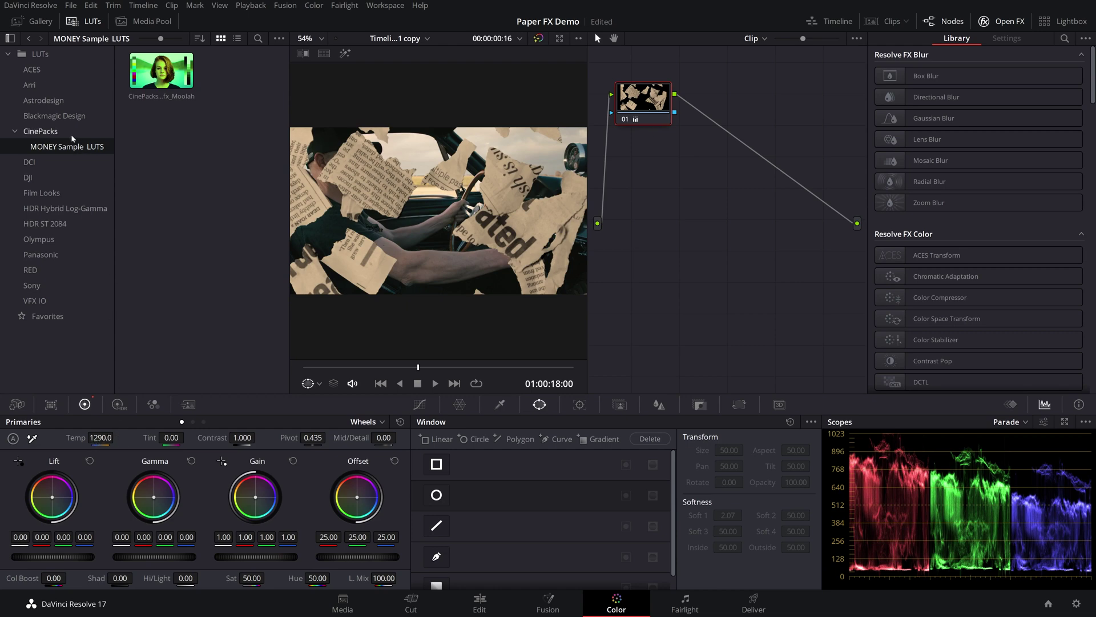
click(87, 23)
click(87, 23)
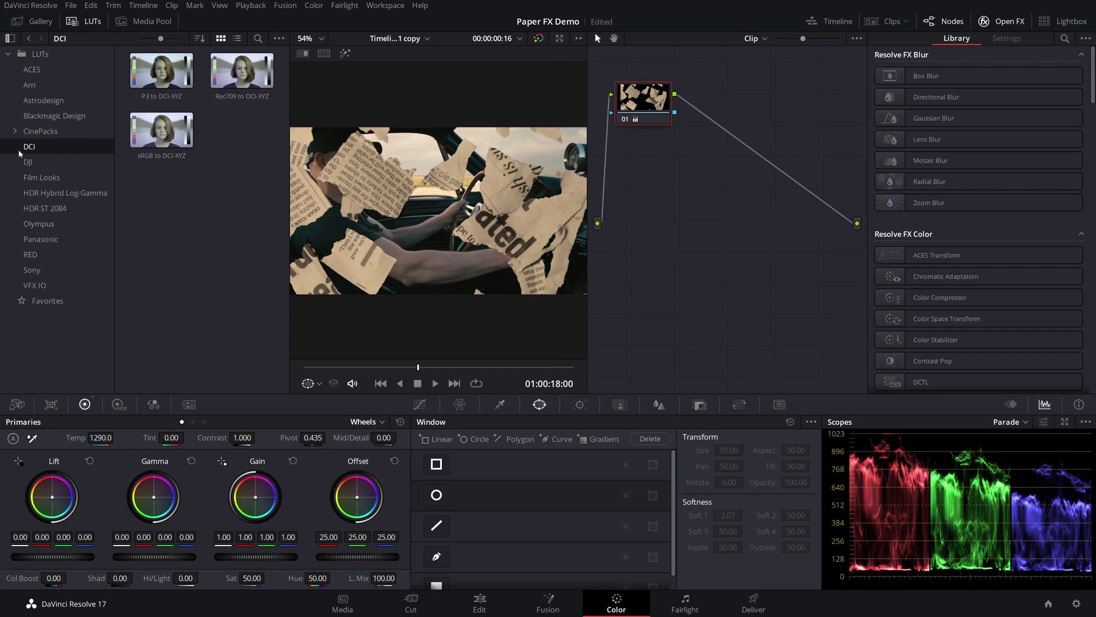
click(41, 179)
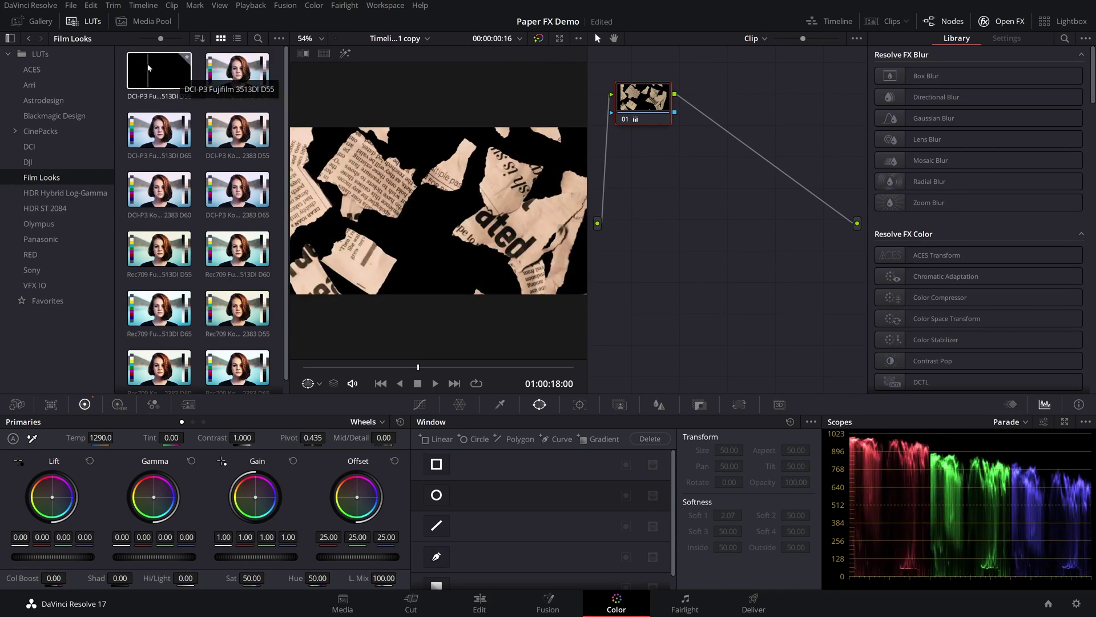
scroll(224, 231, down, 1)
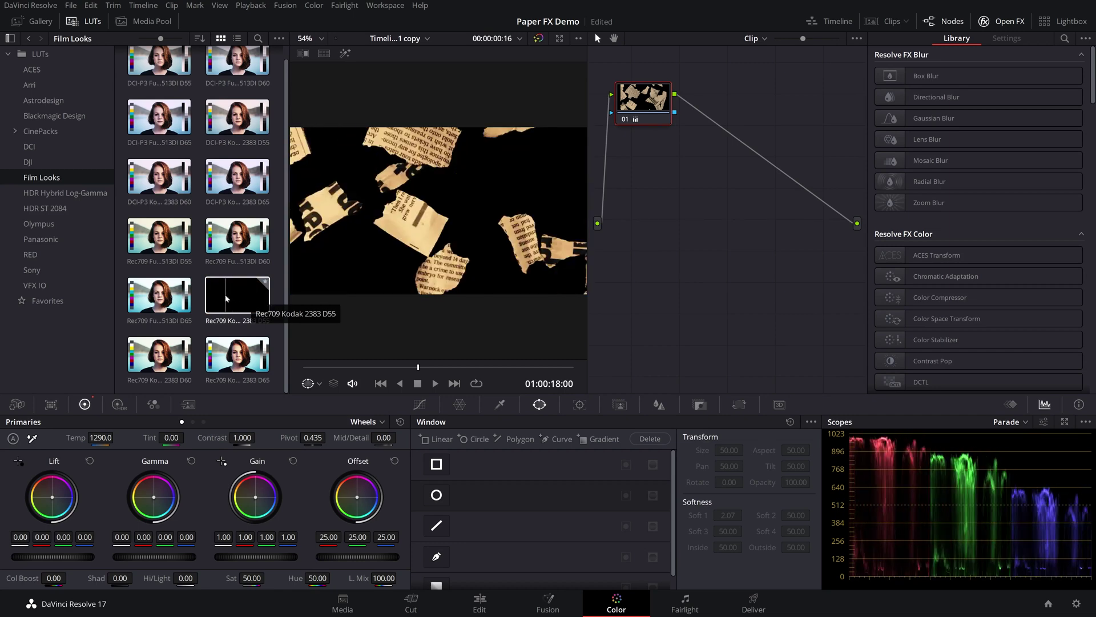
right_click(233, 294)
click(308, 301)
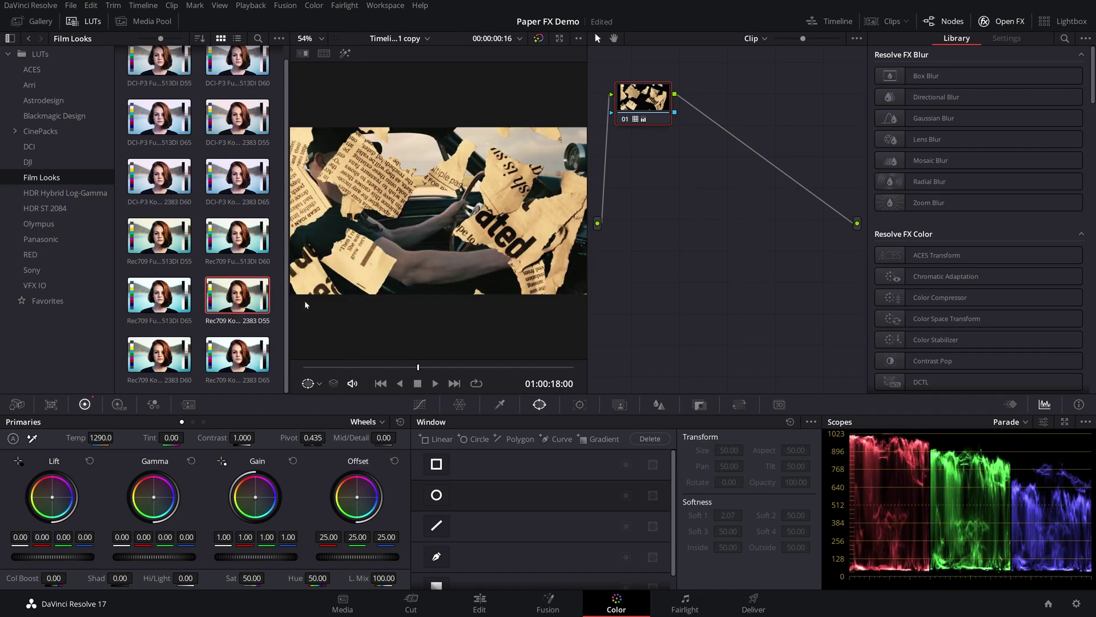
drag(645, 103, 700, 197)
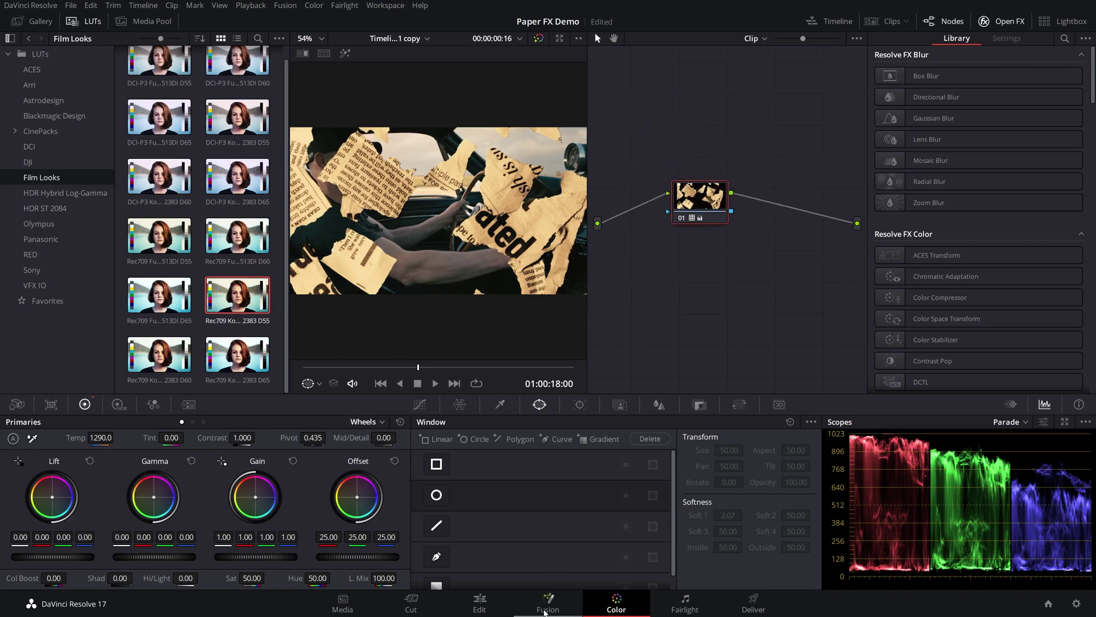
Return to the Edit page and play back the graded newspaper wipe across the cut
click(479, 602)
drag(539, 381, 465, 386)
key(space)
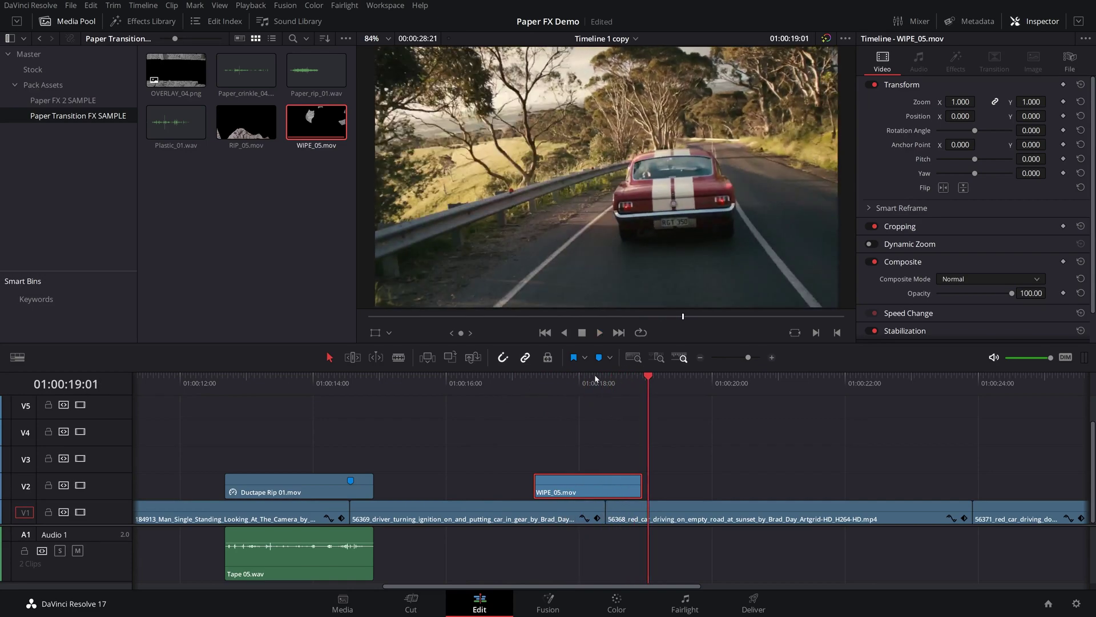
drag(555, 391, 569, 397)
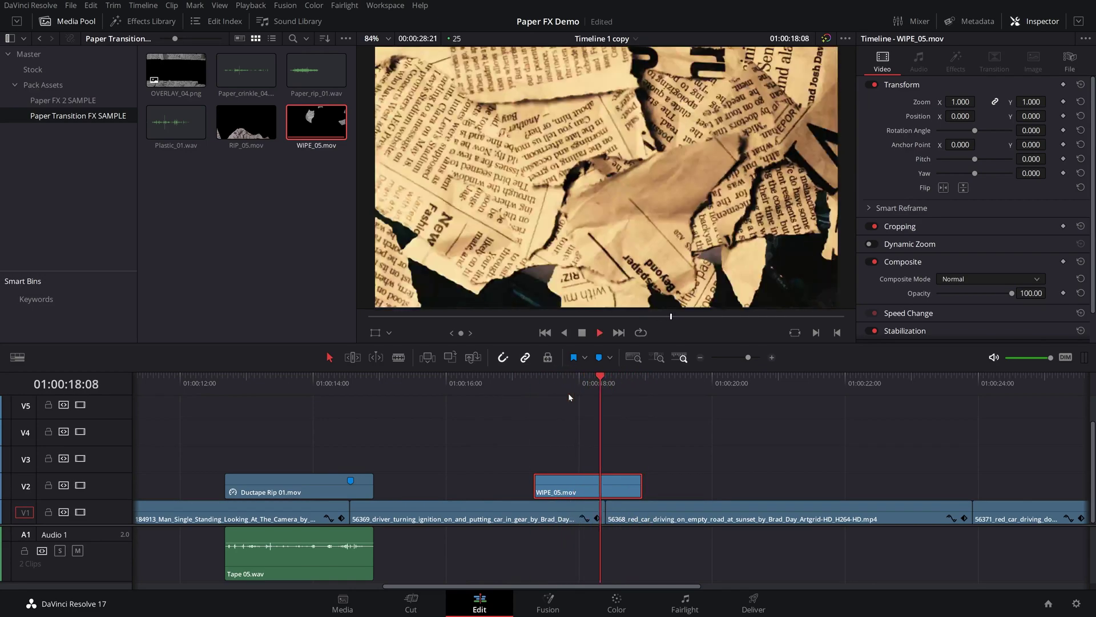
key(space)
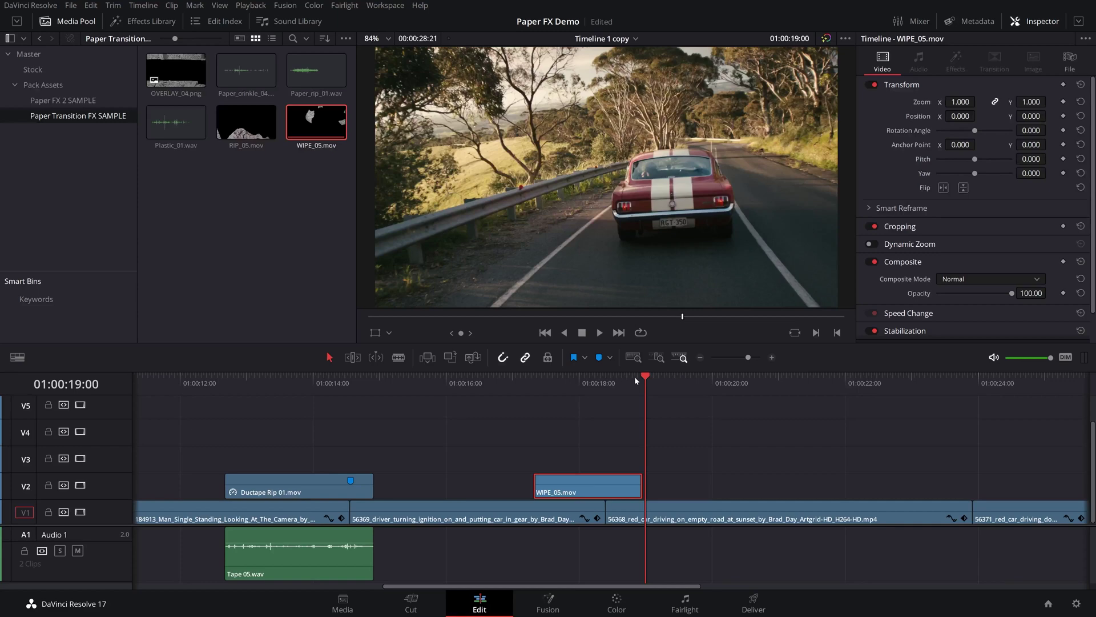
mouse_move(640, 378)
mouse_down()
mouse_move(742, 388)
mouse_move(653, 389)
mouse_up()
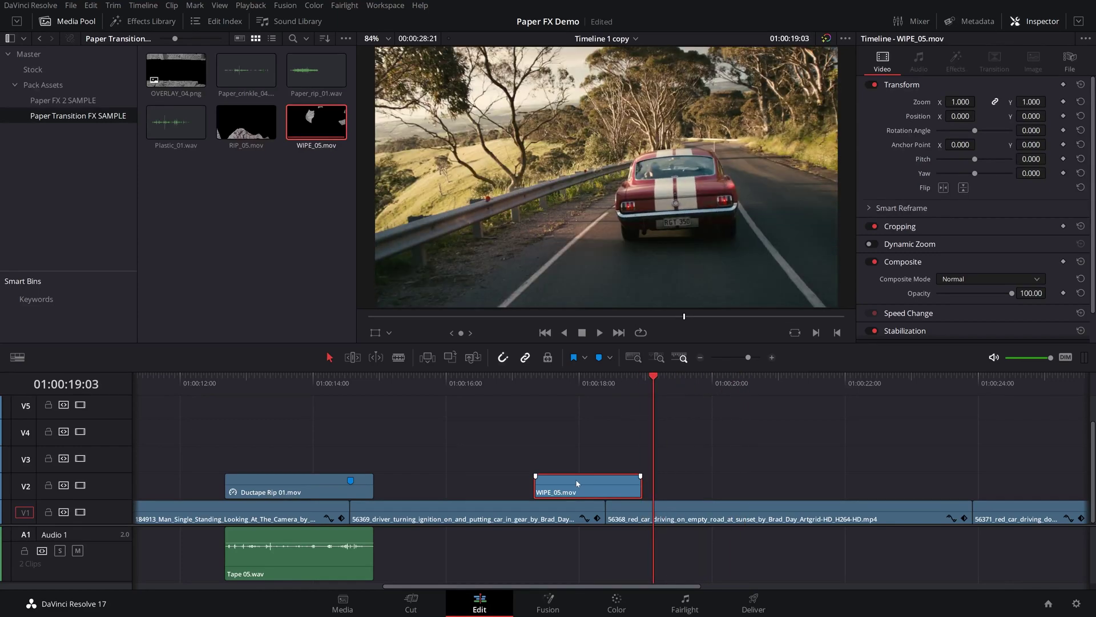
Move WIPE_05.mov up to V3, place Paper_crinkle_04.wav on A1 beneath it, and play back the wipe with sound
drag(576, 484, 575, 462)
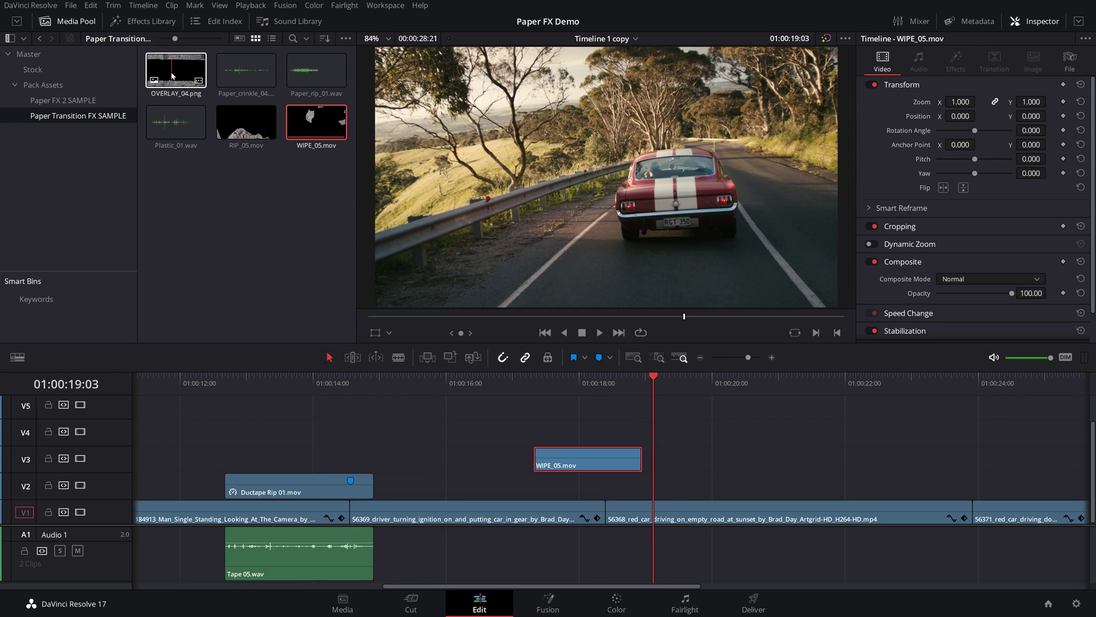
drag(241, 74, 580, 538)
key(Up)
key(space)
click(523, 378)
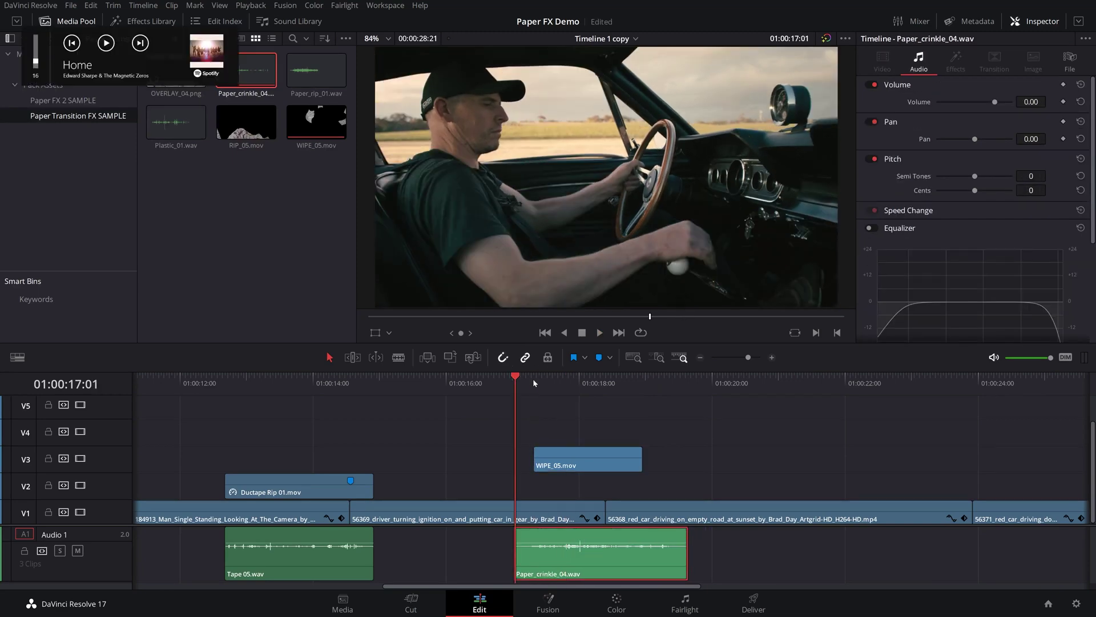
key(space)
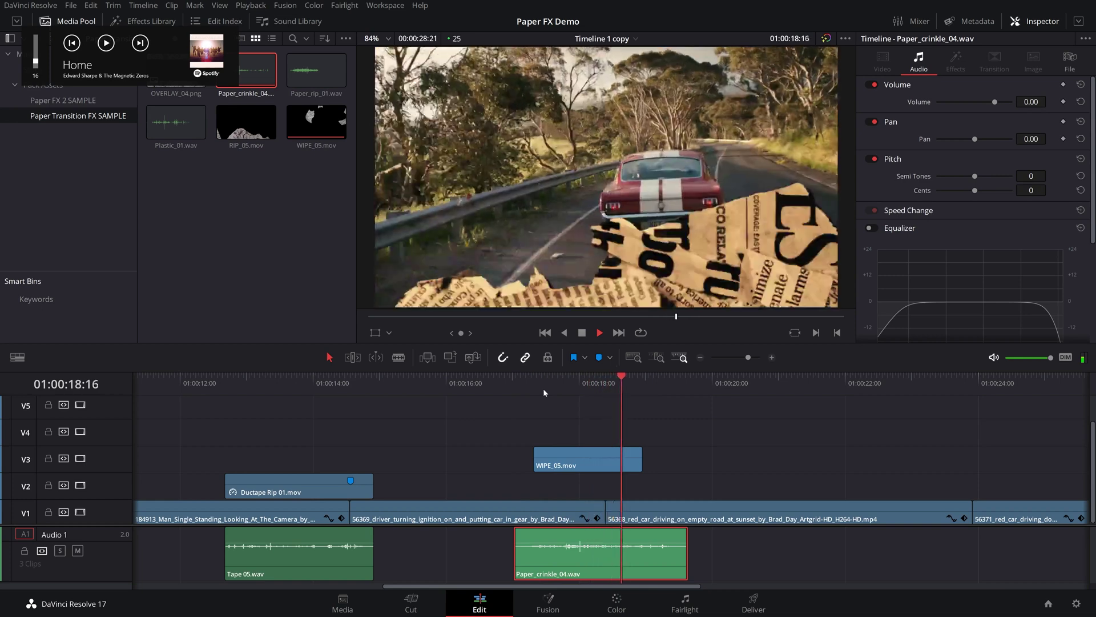
Keyframe the volume of Paper_crinkle_04.wav to drop to -48.84 at the end of WIPE_05.mov, and play back the wipe
key(space)
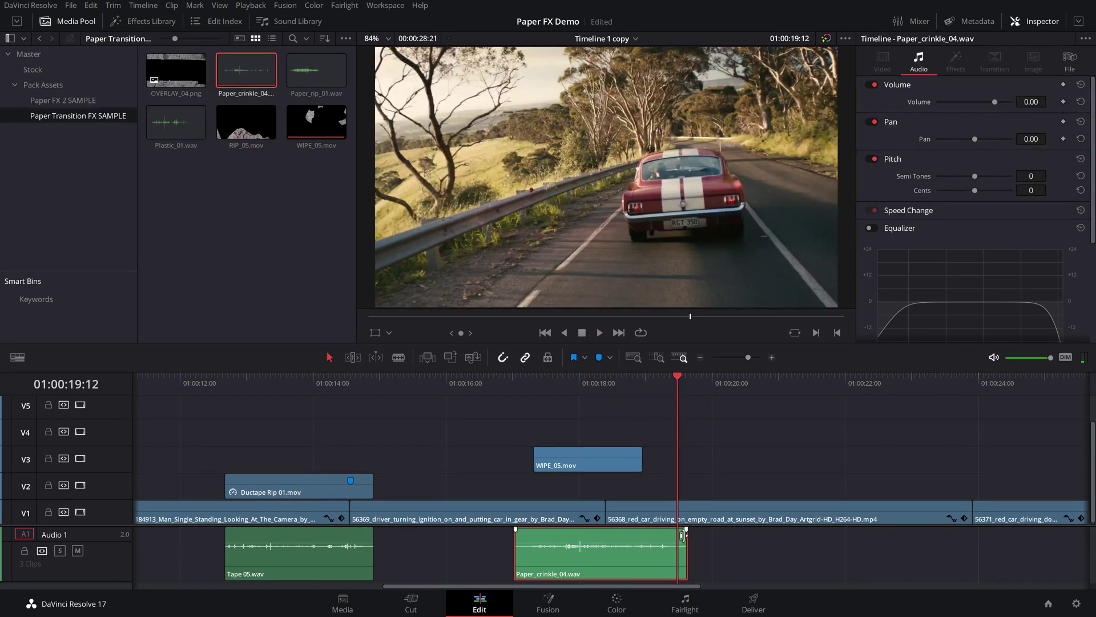
alt+click(632, 542)
alt+click(642, 542)
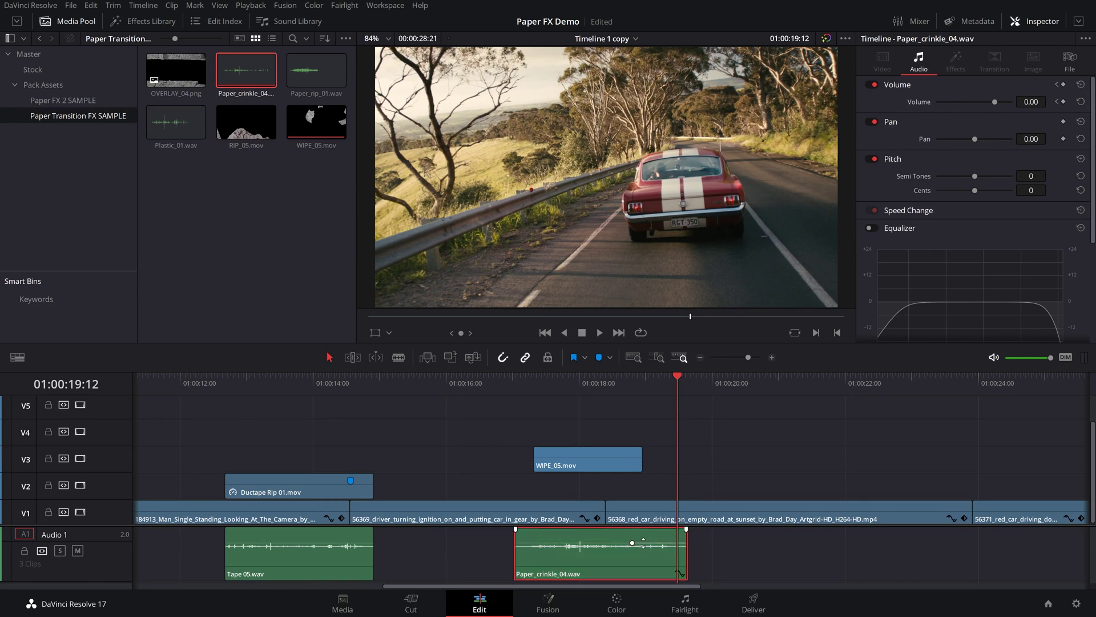
drag(650, 542, 649, 560)
click(604, 379)
key(space)
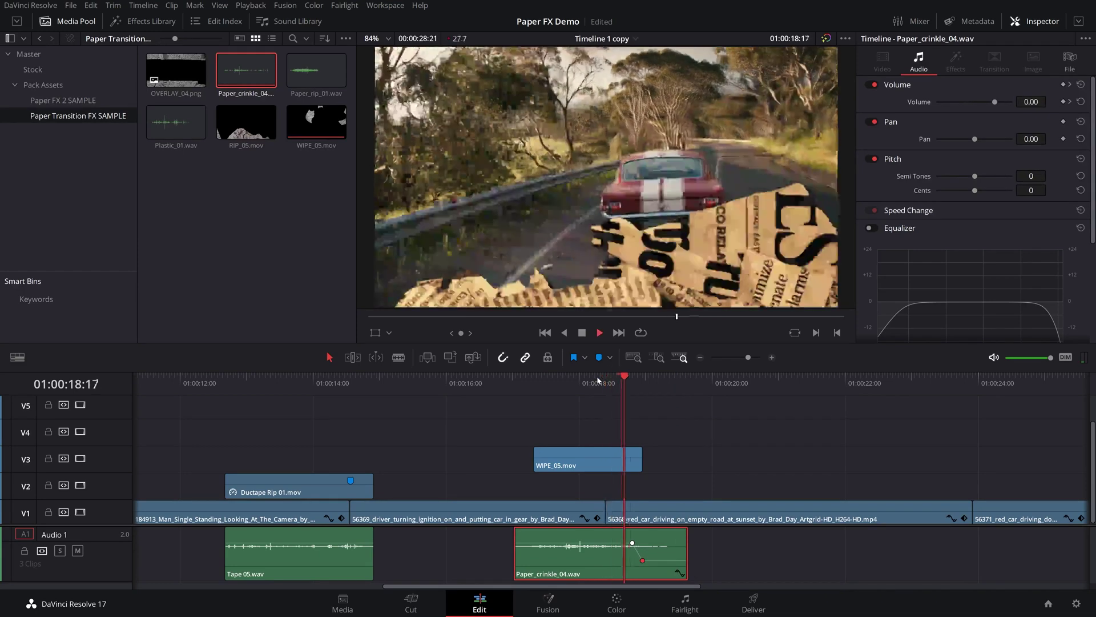
key(space)
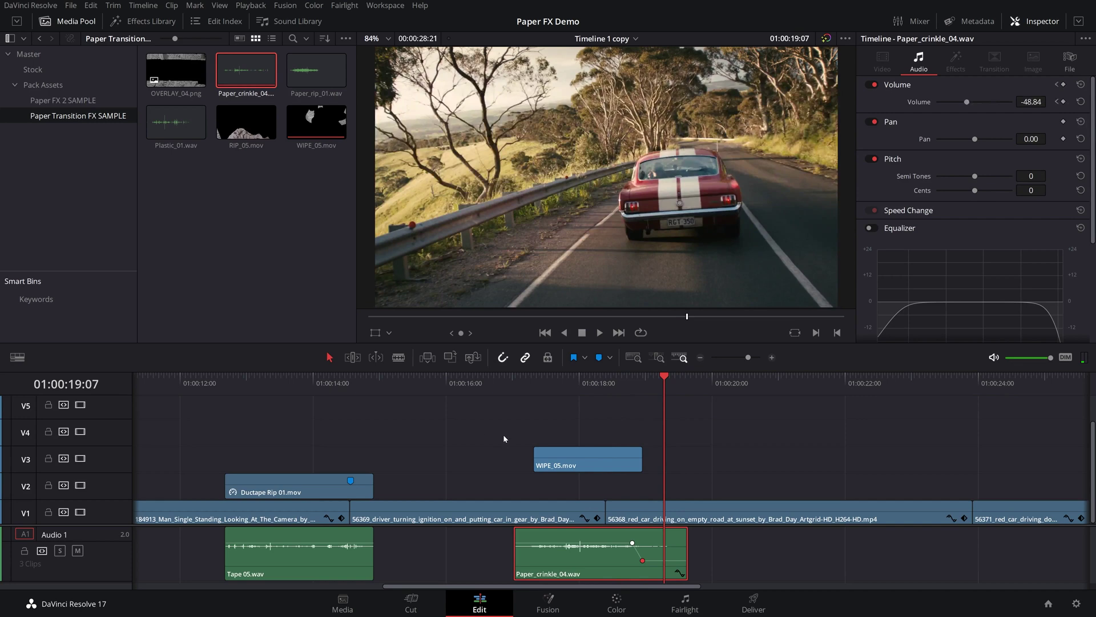
Place OVERLAY_04.png on V2 above the 56368 clip and extend it to that clip's end
drag(176, 70, 609, 488)
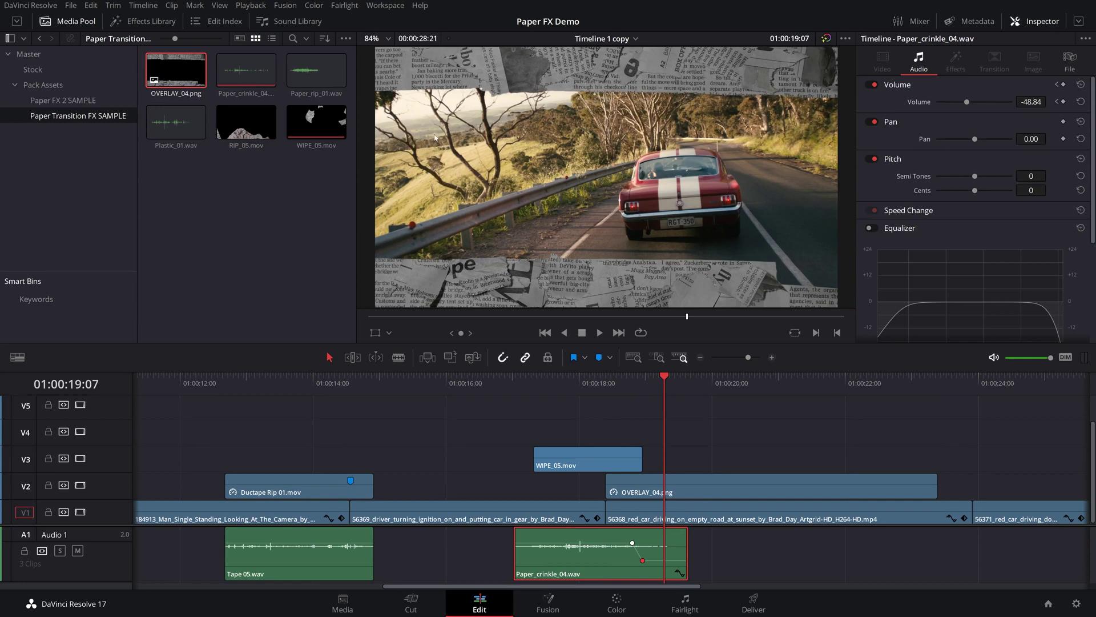
click(714, 490)
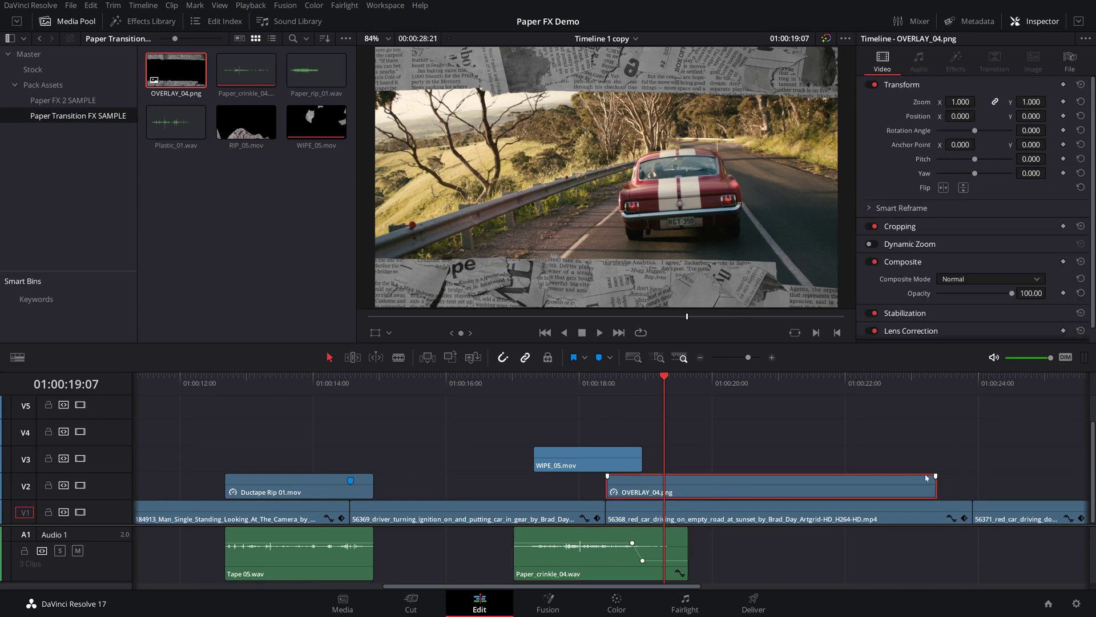
drag(934, 486, 971, 486)
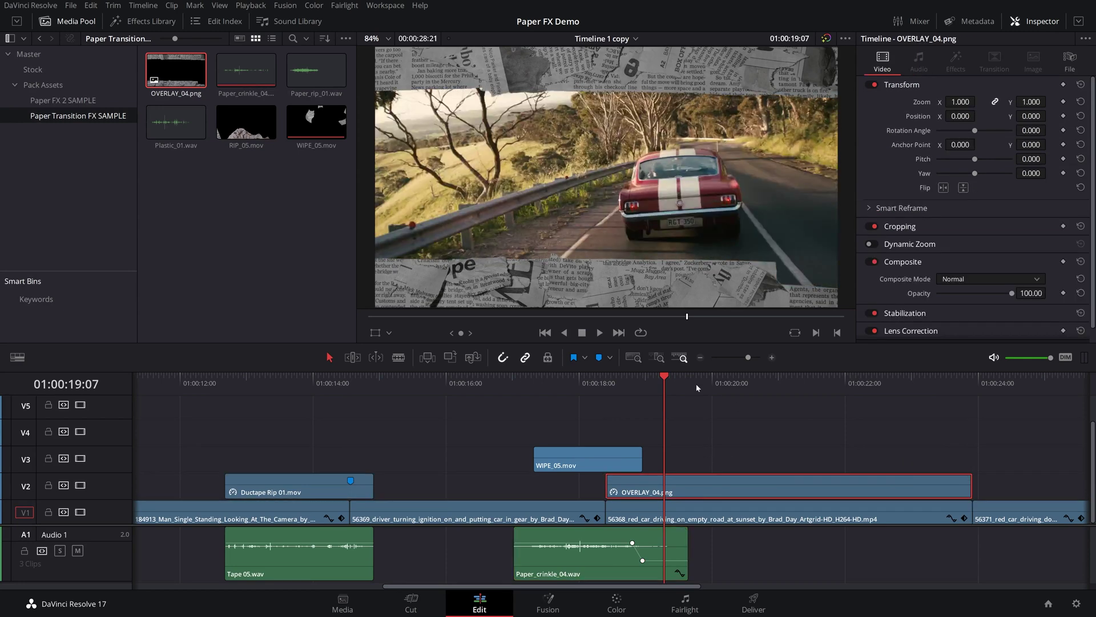
drag(675, 384, 751, 403)
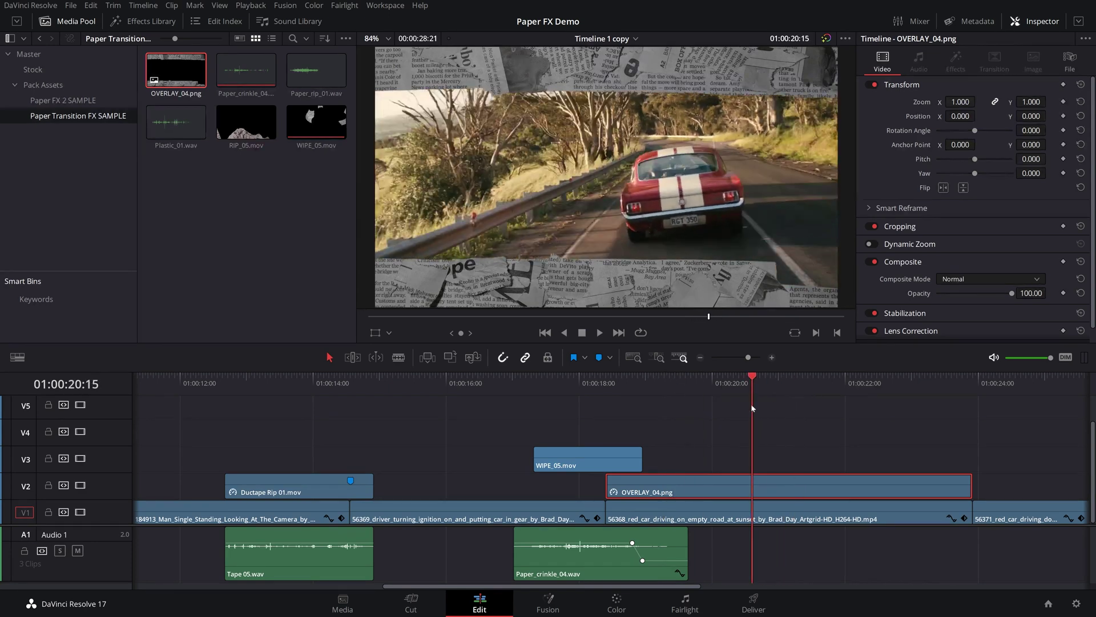
Warm OVERLAY_04.png with a color temperature of 970, apply the Rec709 Kodak 2383 D55 LUT, and return to the Edit page
click(617, 603)
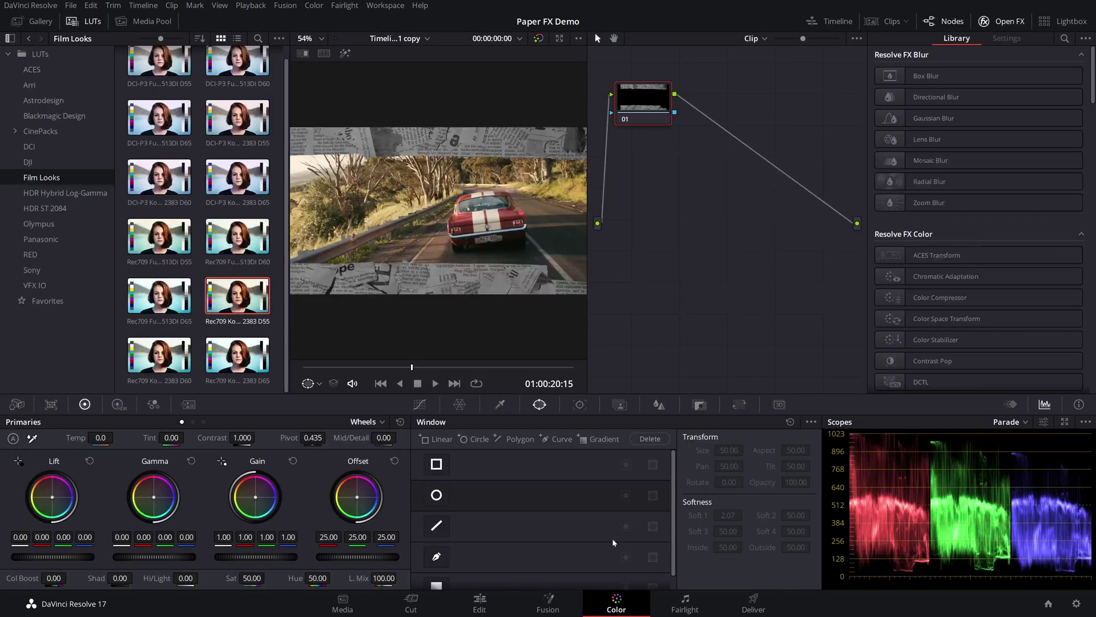
drag(100, 437, 130, 437)
right_click(242, 298)
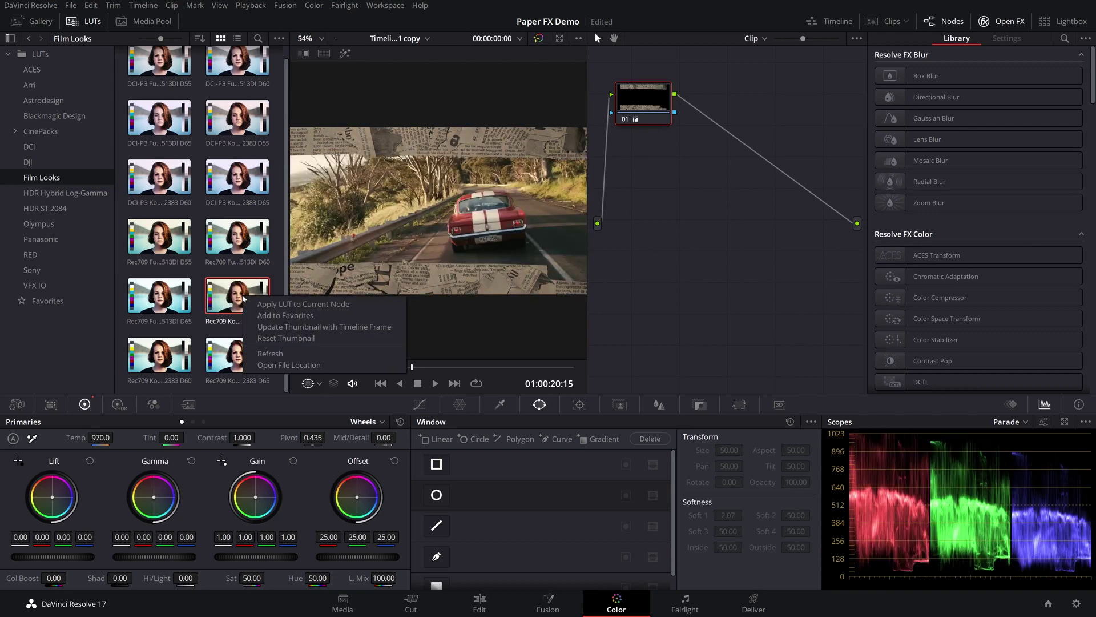
click(303, 303)
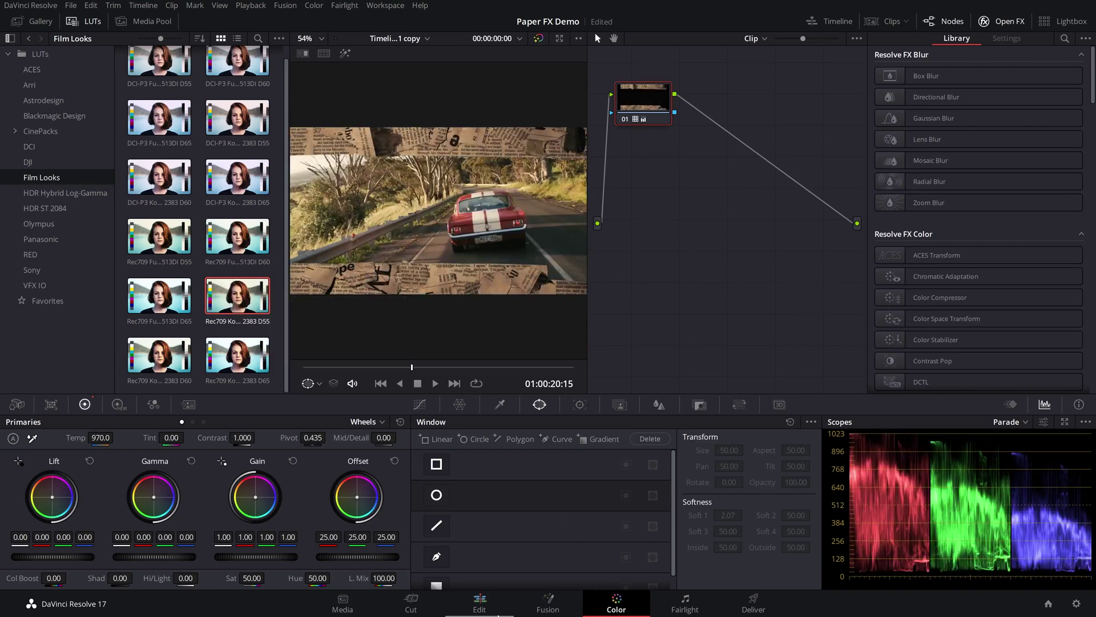
click(480, 603)
Place RIP_05.mov on V3 over the cut to the 56371 clip, shifted so the paper still fully covers the frame at the cut
drag(612, 382, 910, 391)
drag(246, 121, 824, 464)
key(ctrl+minus)
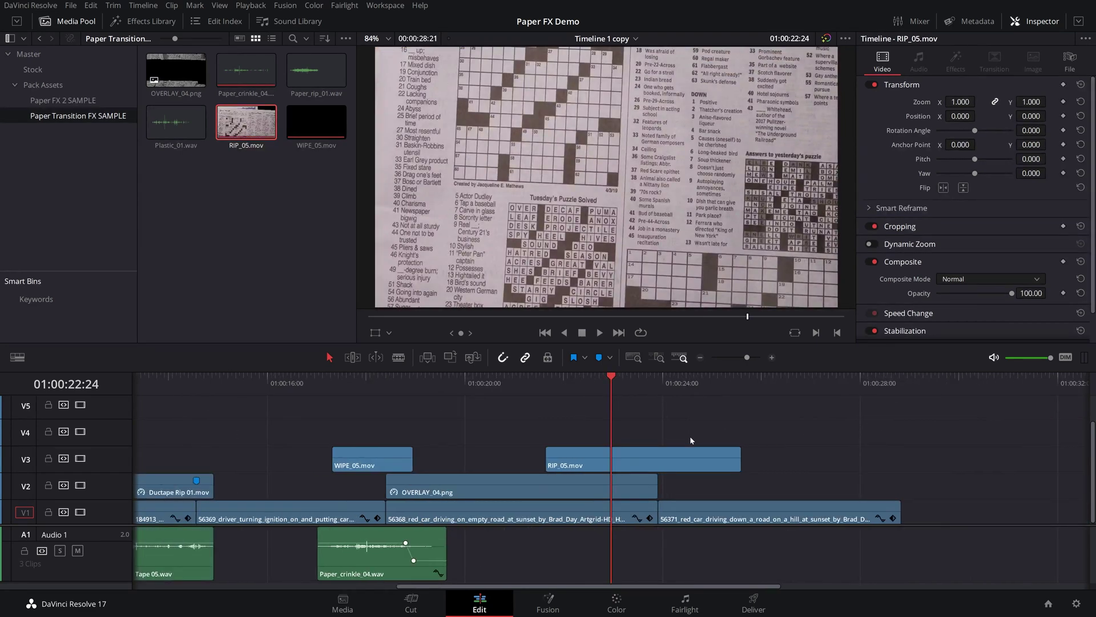
key(ctrl+equal)
drag(606, 379, 675, 392)
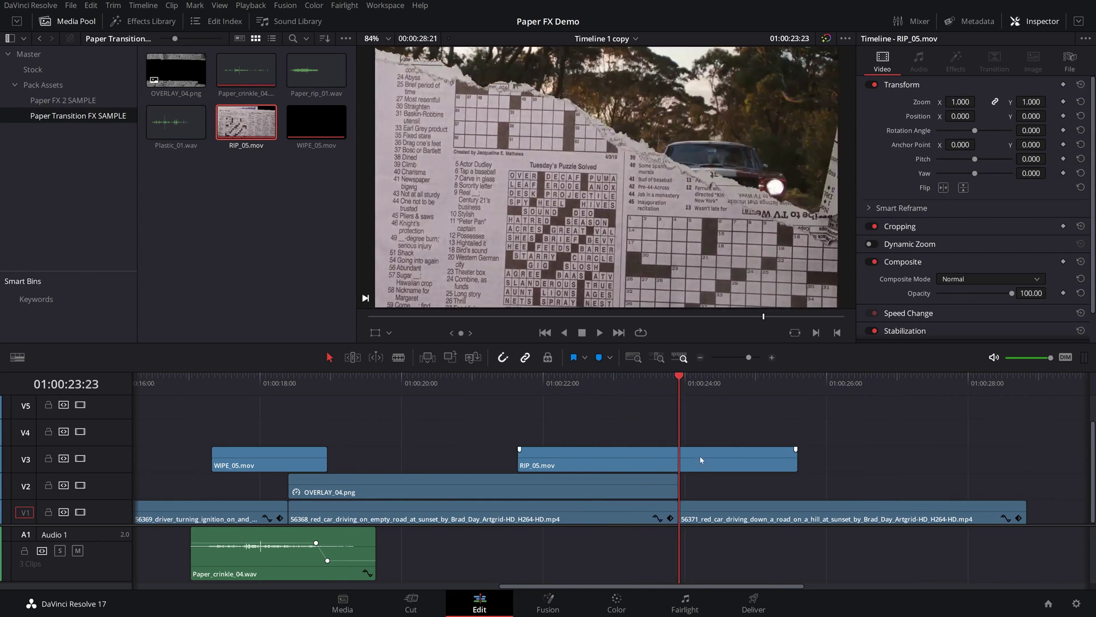
drag(703, 463, 761, 462)
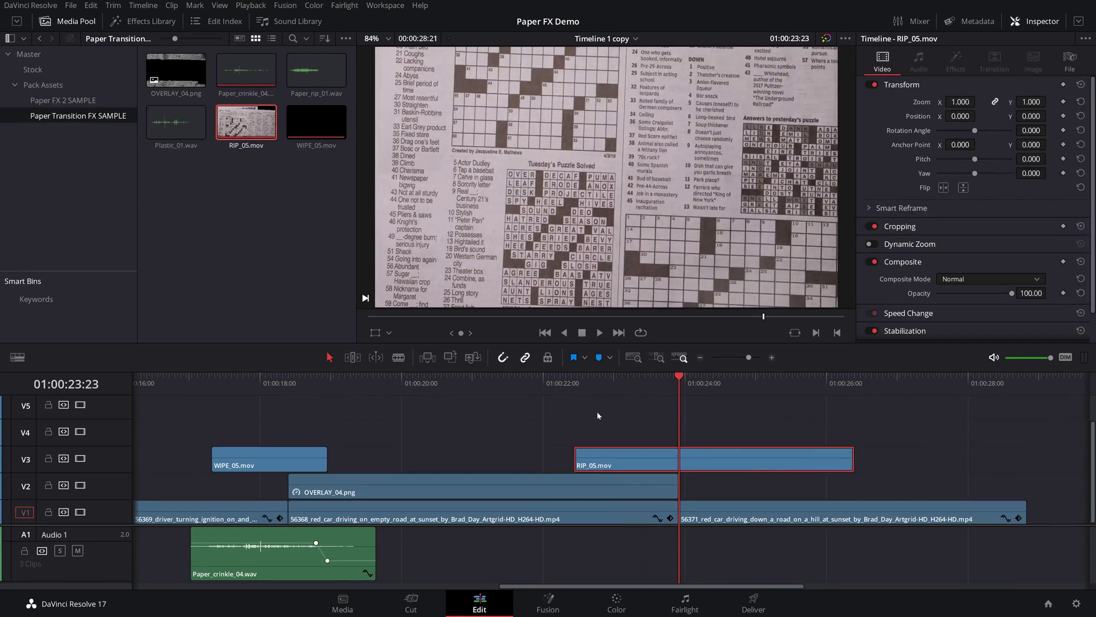
Play back RIP_05.mov across the cut and scrub back to just before the paper starts ripping
click(598, 384)
key(space)
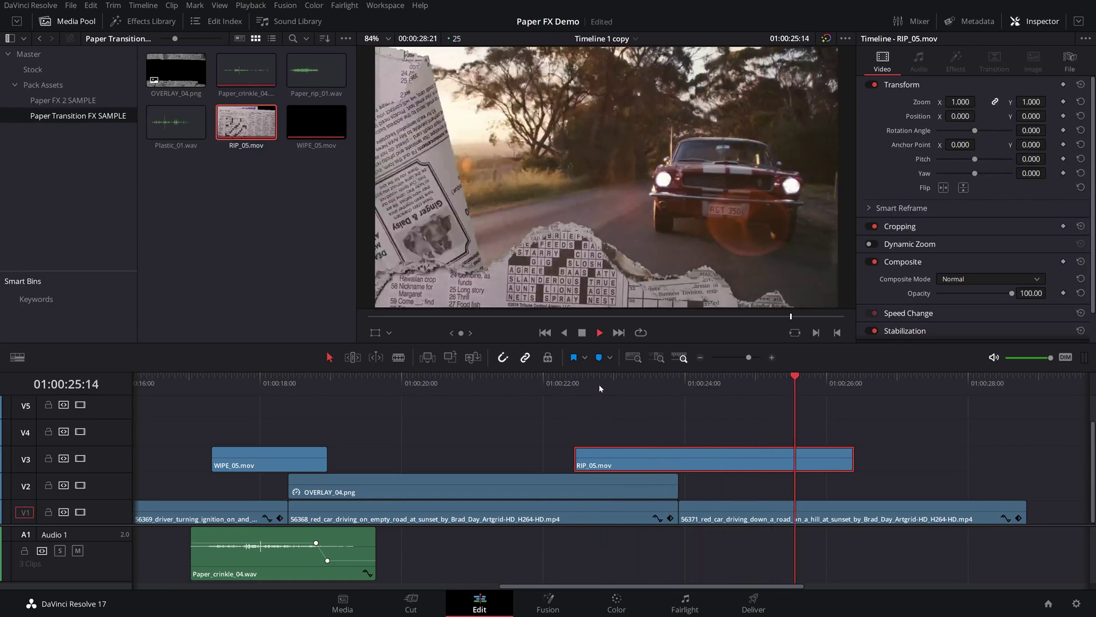
key(space)
drag(619, 376, 638, 376)
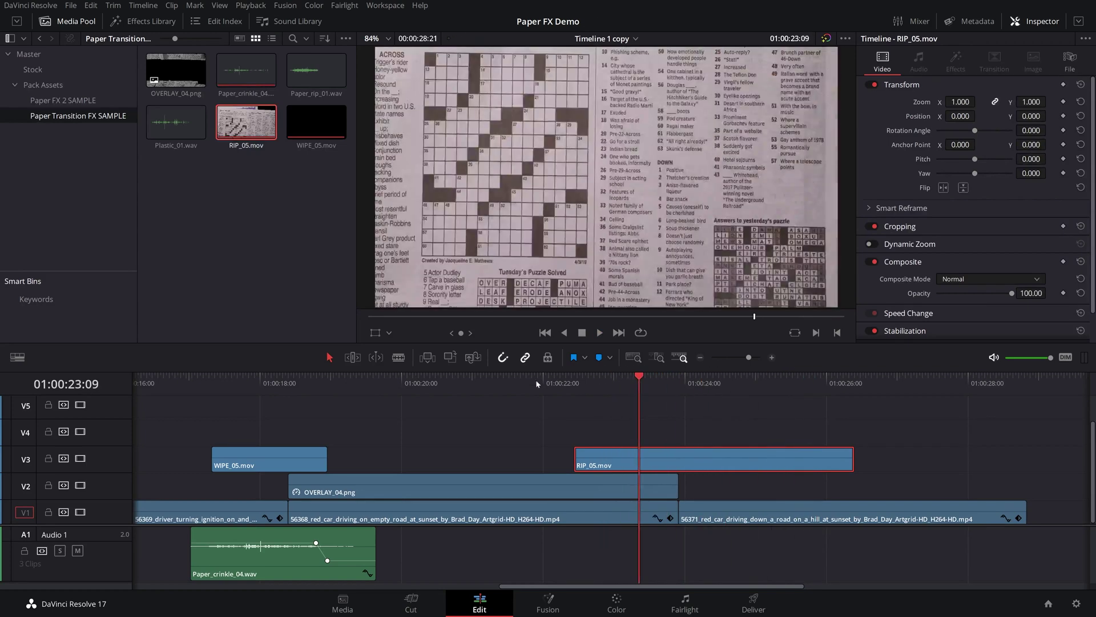
Place Paper_rip_01.wav on A1 at the cut and a second copy on A2 at the second rip, about 01:00:25:01, and play them back
drag(308, 75, 453, 509)
drag(338, 77, 508, 534)
drag(461, 377, 502, 408)
drag(519, 514, 571, 515)
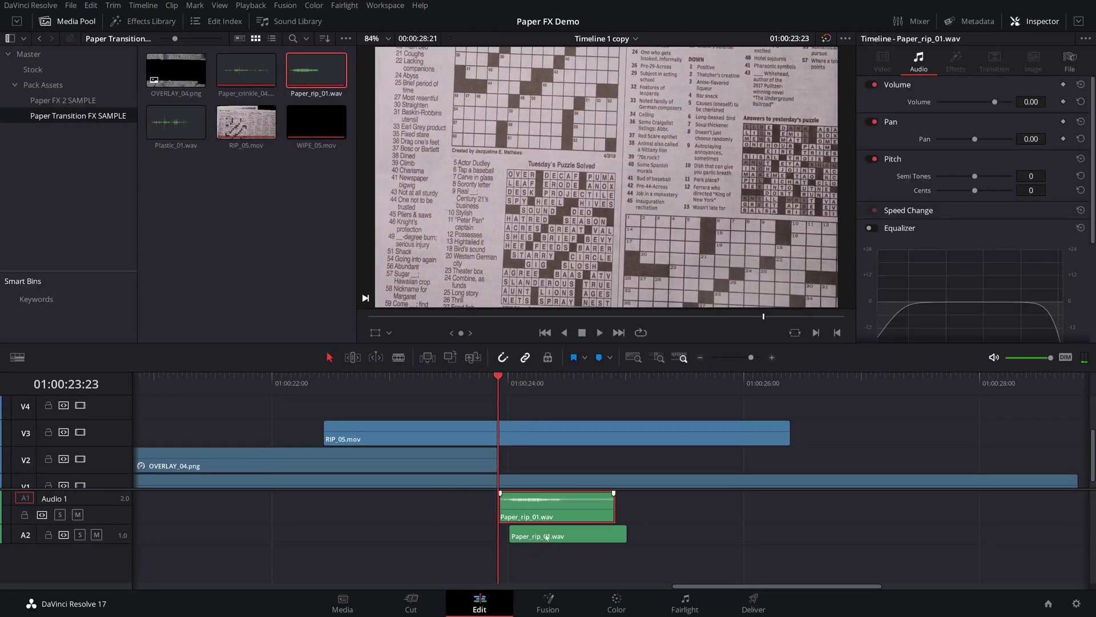
drag(518, 379, 635, 400)
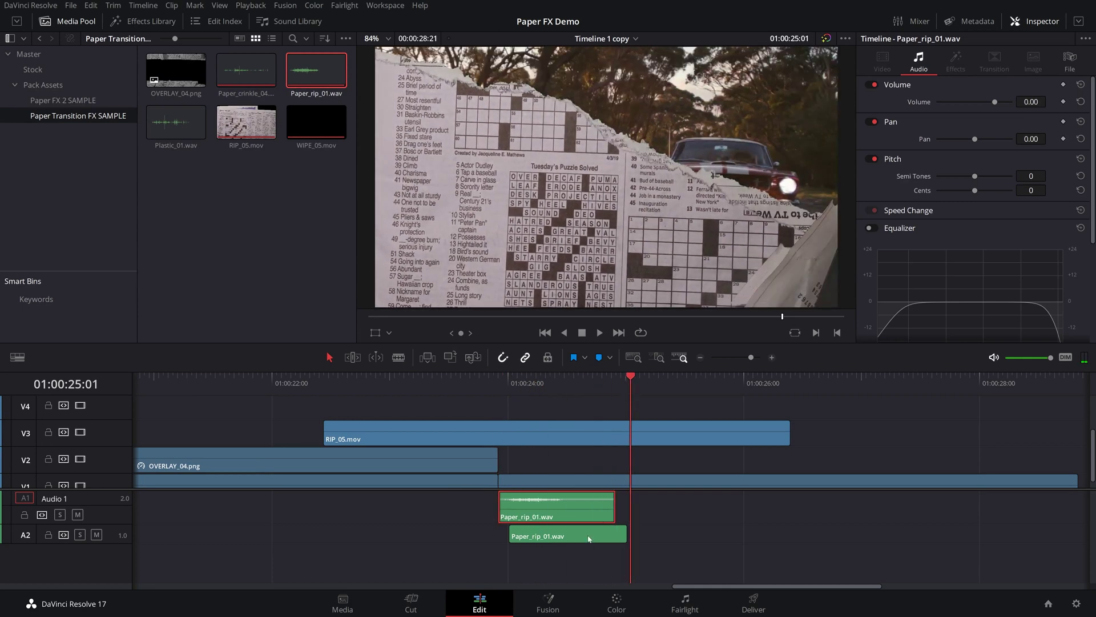
drag(596, 536, 719, 537)
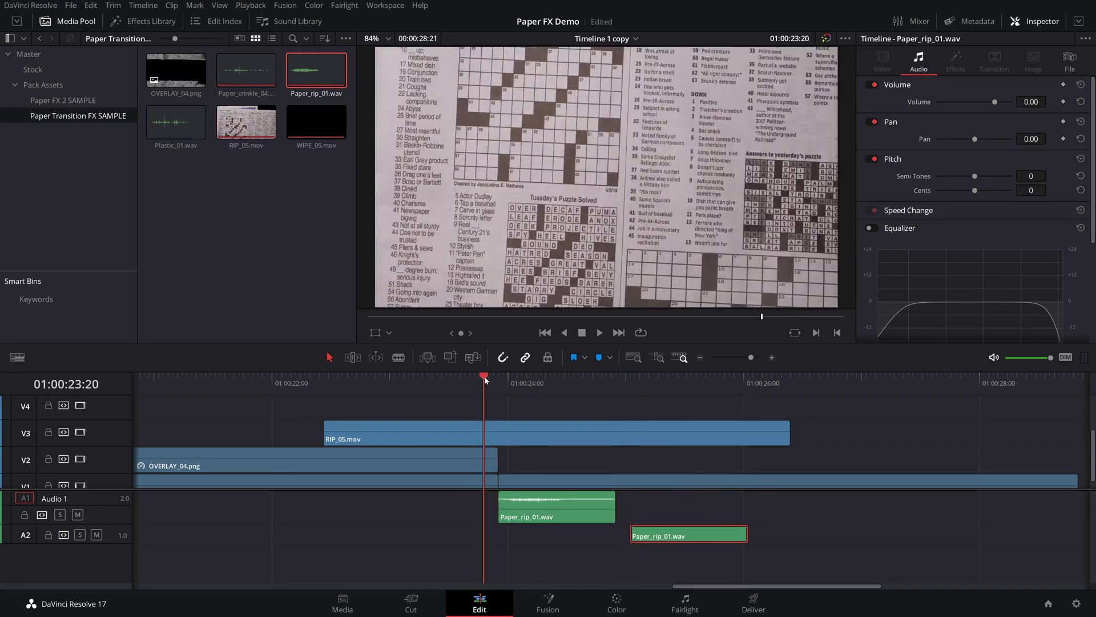
click(485, 378)
key(space)
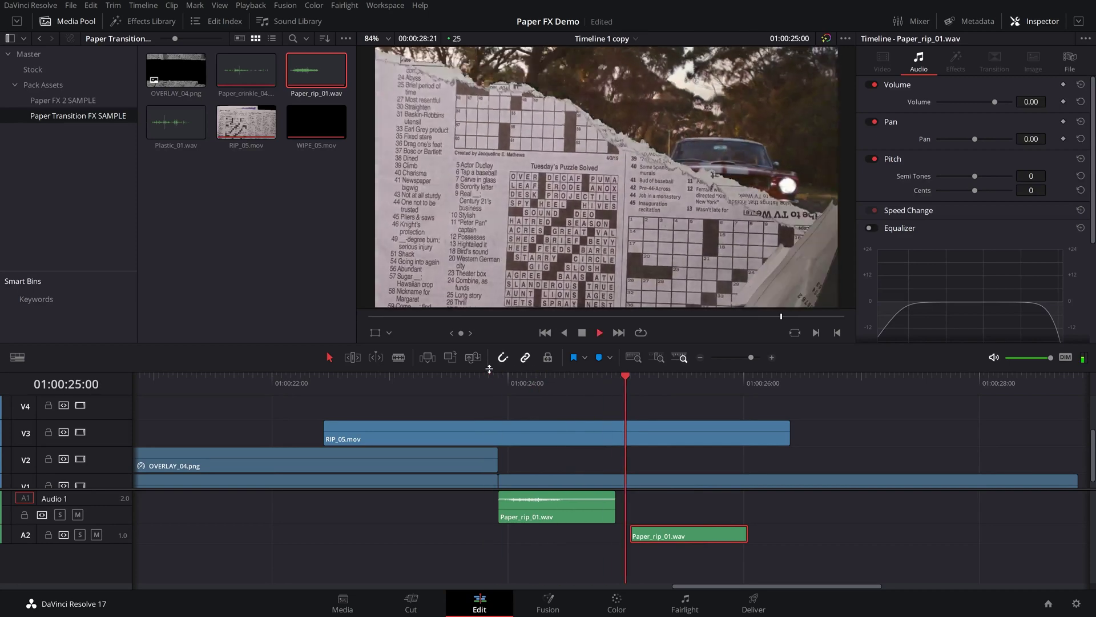
click(499, 378)
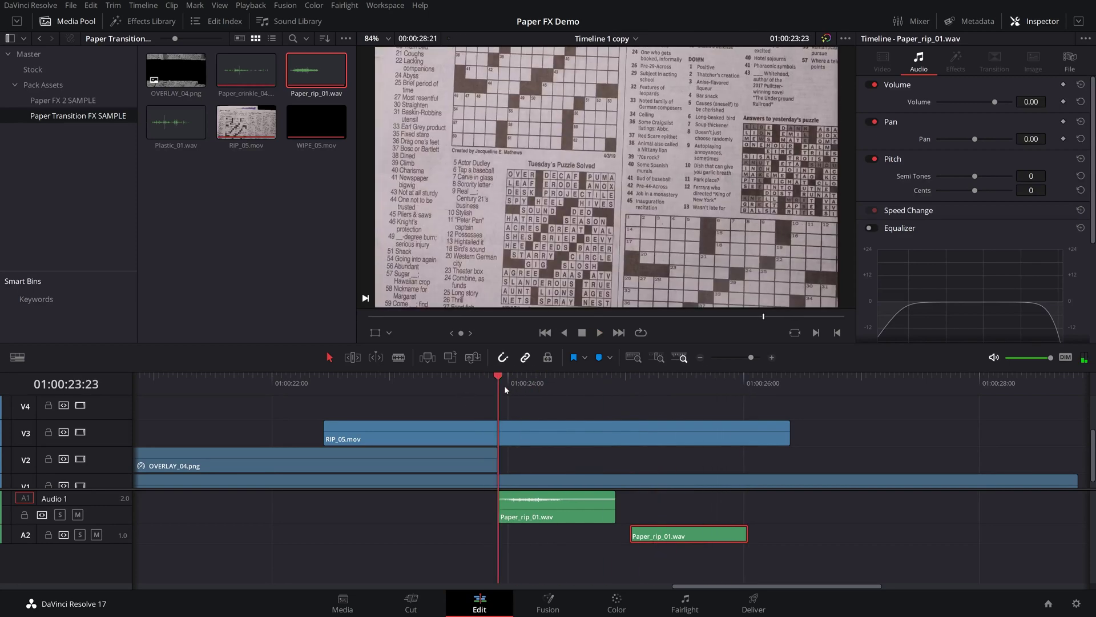
Change the clip speed of both Paper_rip_01.wav clips to 70%
click(588, 518)
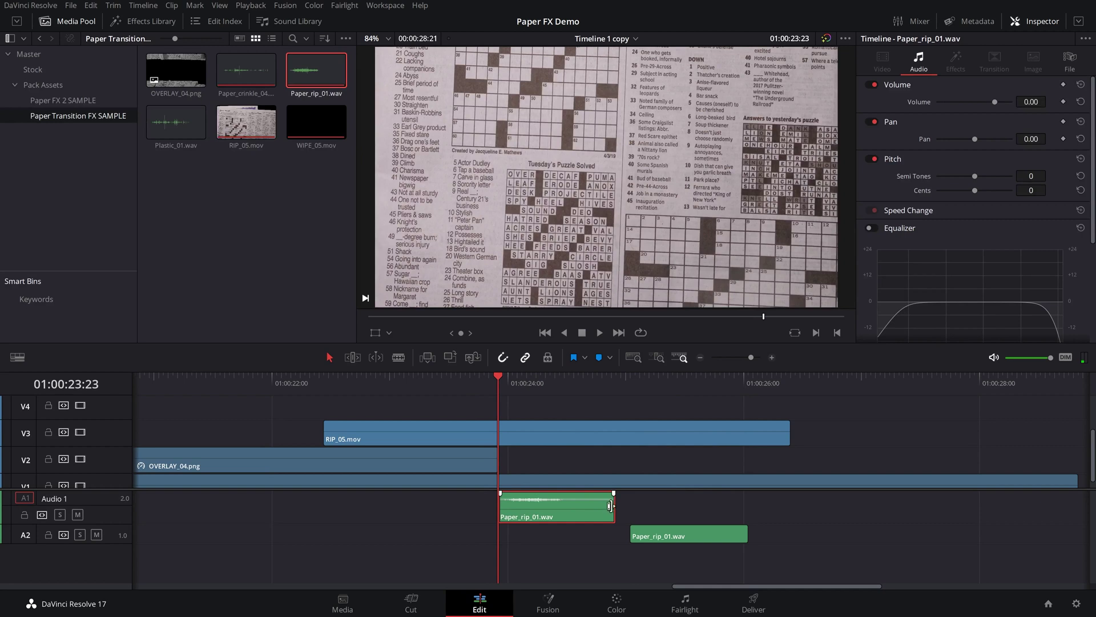
drag(668, 558, 590, 512)
right_click(590, 512)
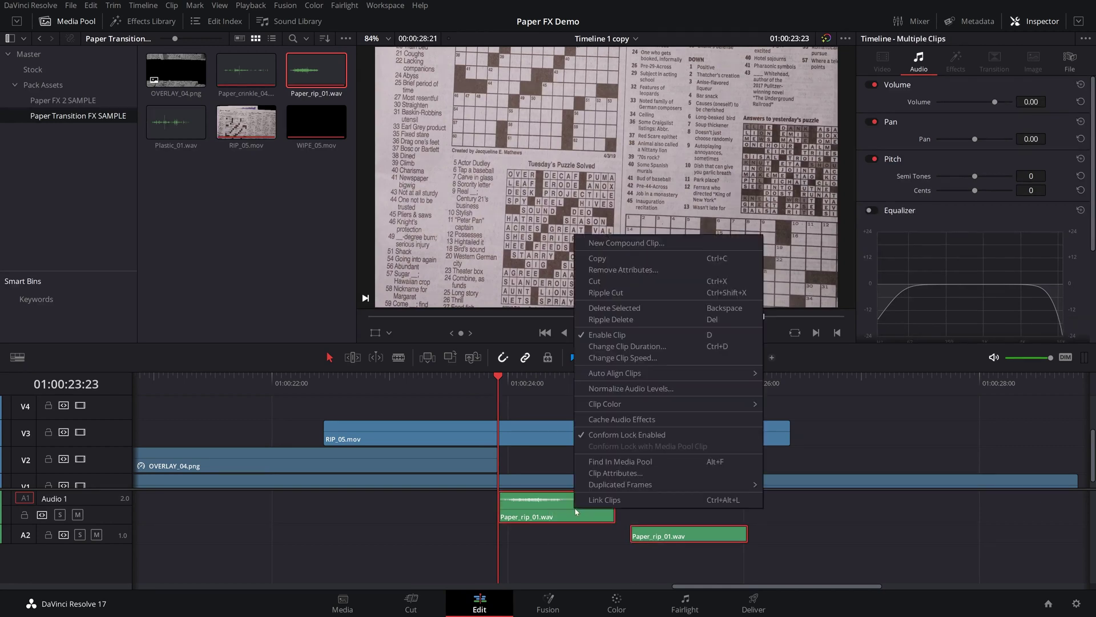
click(599, 356)
click(536, 345)
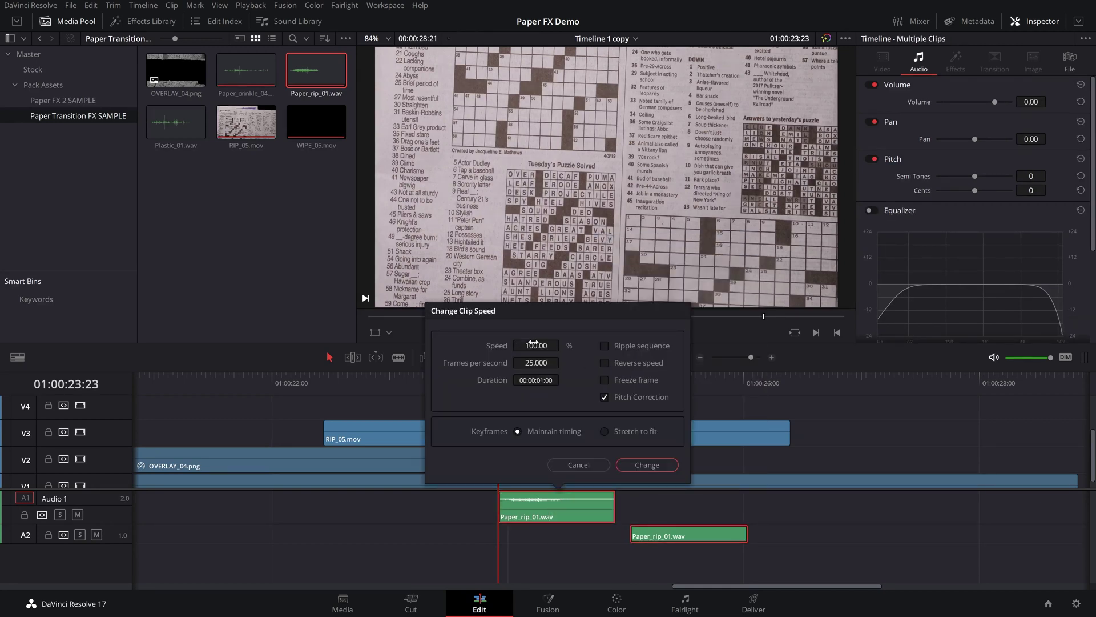
text(70)
key(Tab)
click(647, 466)
Play back the slowed rip sounds against RIP_05.mov and scrub through the first rip to check the timing
key(space)
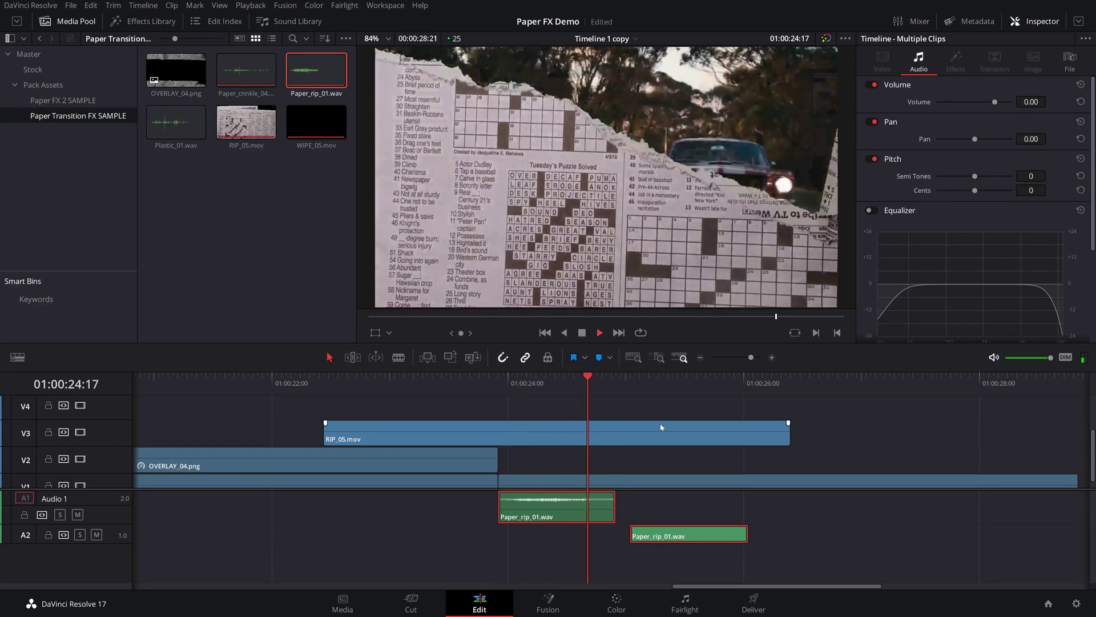
key(space)
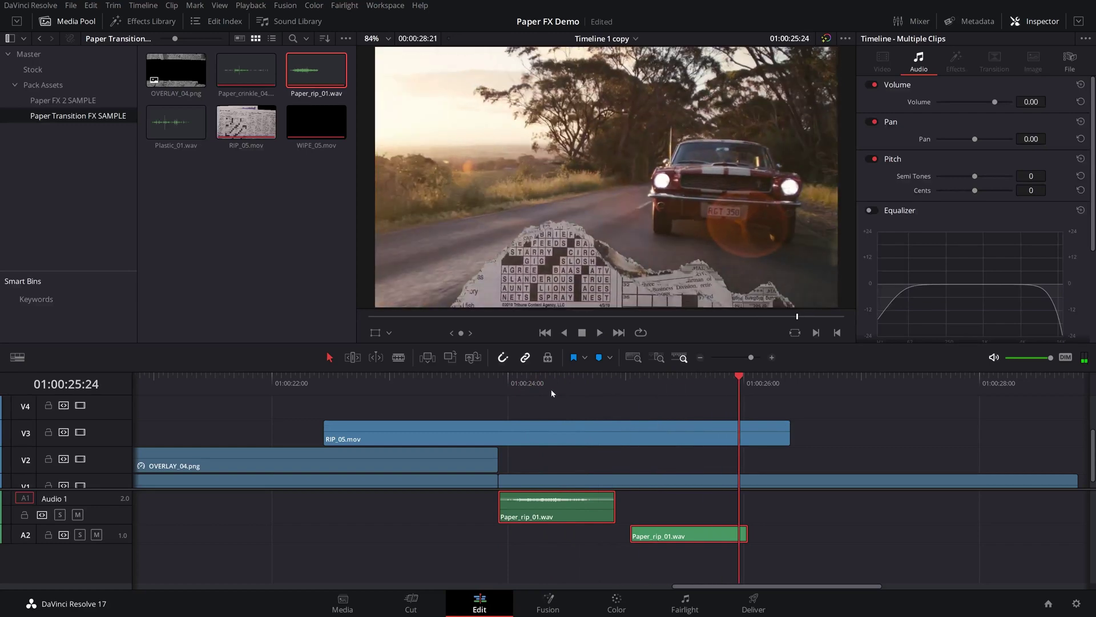
click(502, 380)
drag(500, 377, 574, 409)
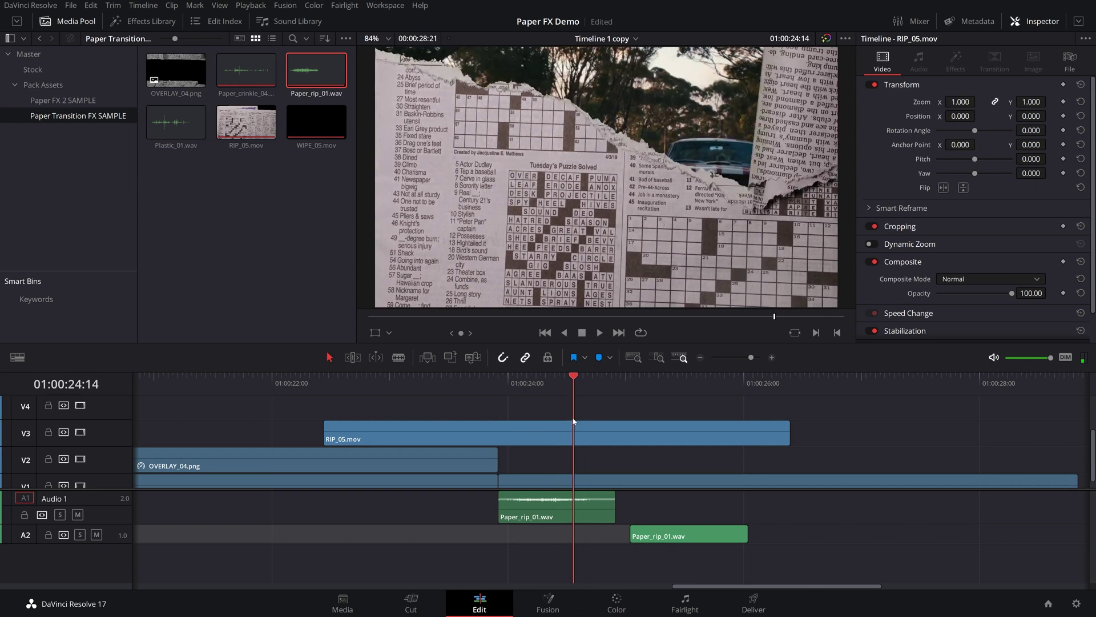
Raise the pitch of the Paper_rip_01.wav clip on A1 by 4 semitones and play it back
click(587, 505)
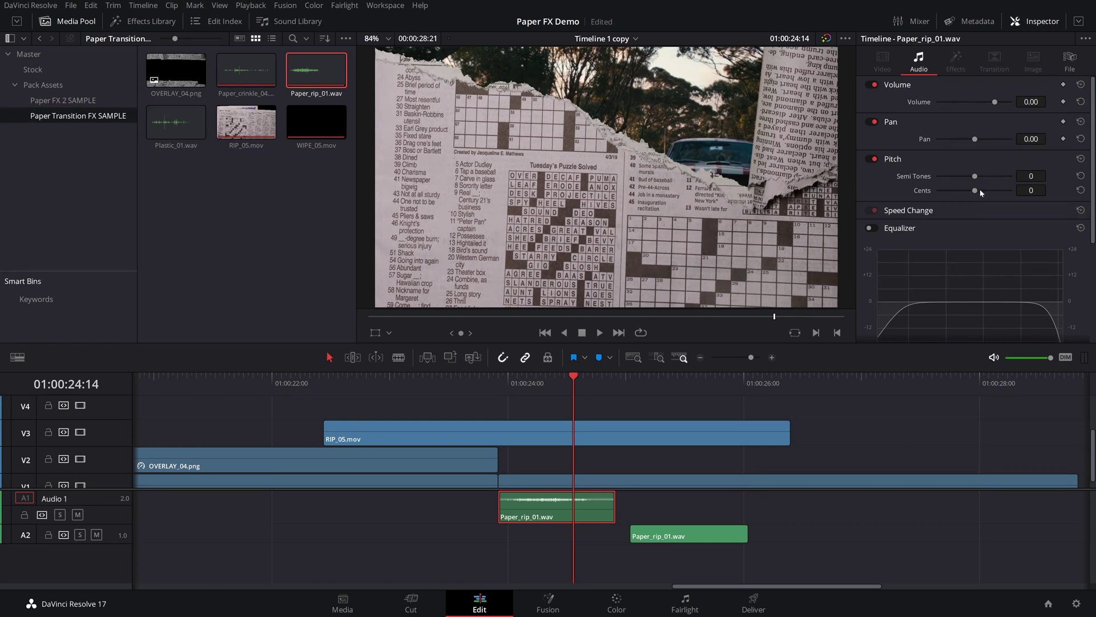
drag(974, 176, 982, 179)
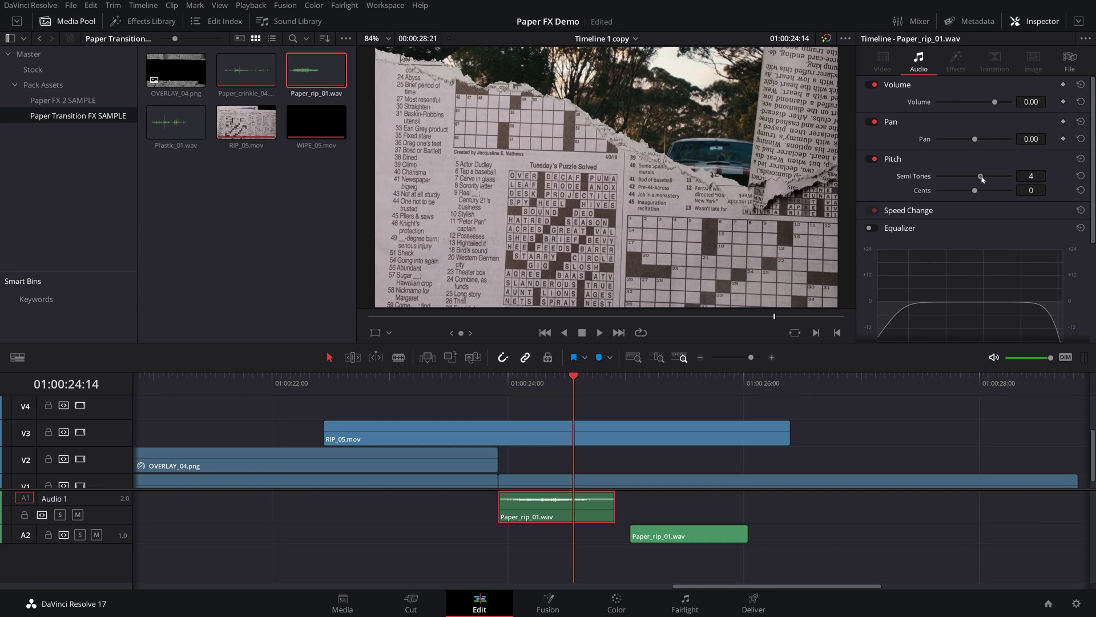
click(513, 382)
key(space)
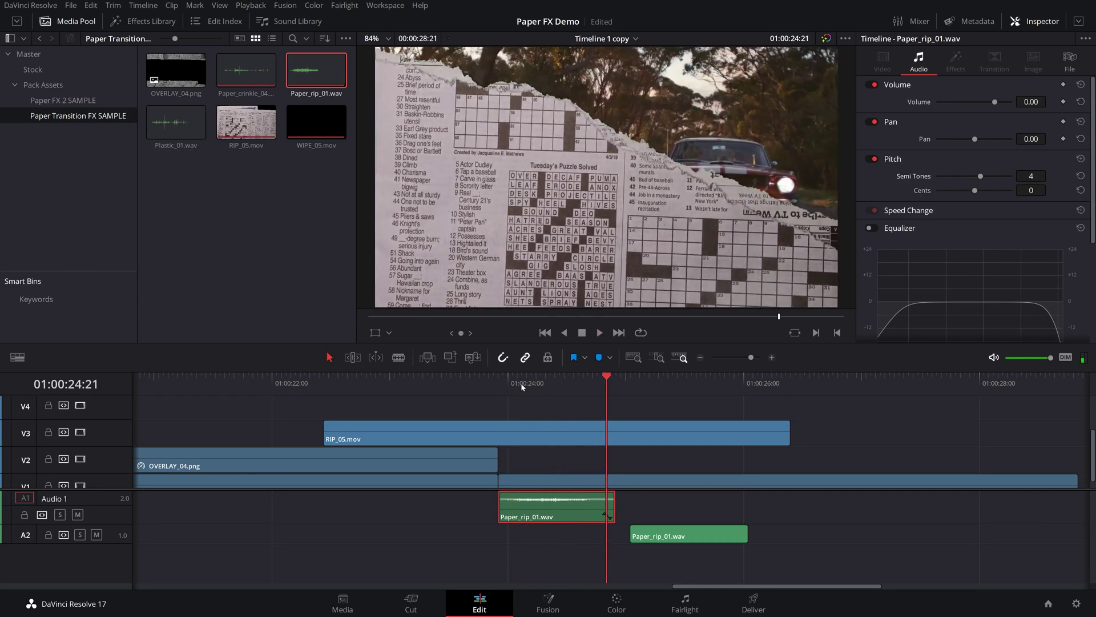
click(516, 383)
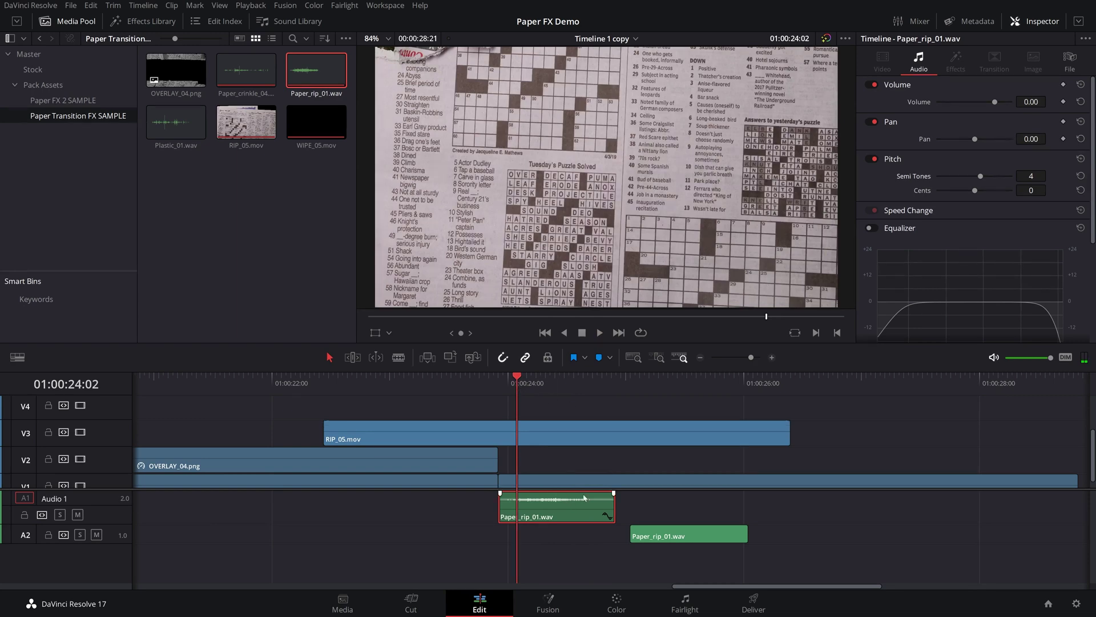
Browse the built-in Fusion effects for RIP_05.mov, previewing options such as Video Camera, CCTV and Digital Glitch over the clip
click(552, 433)
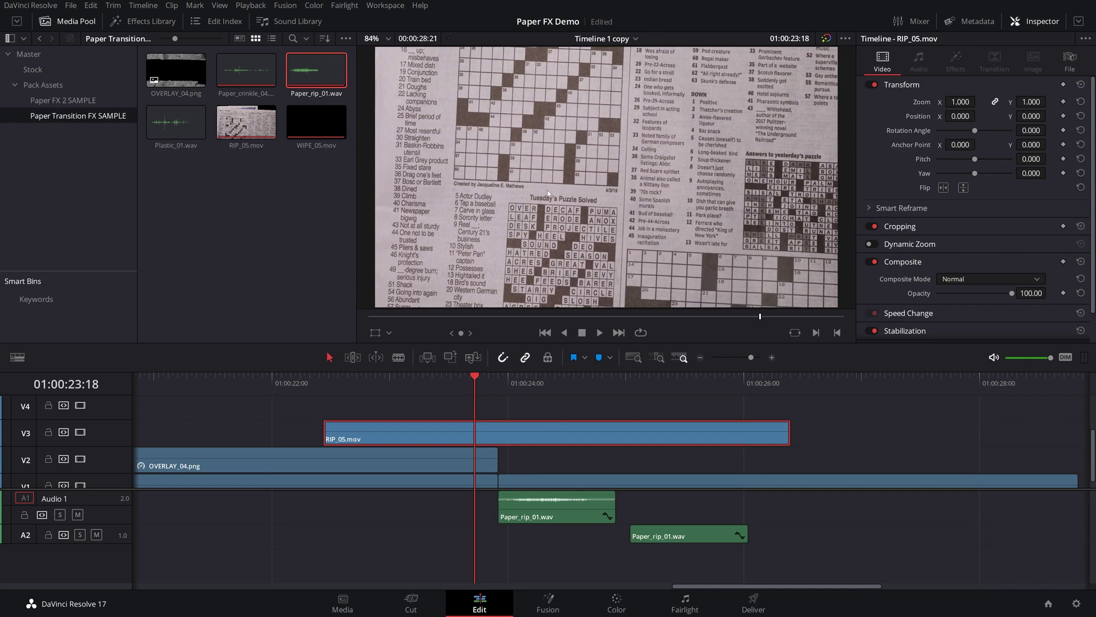
click(140, 22)
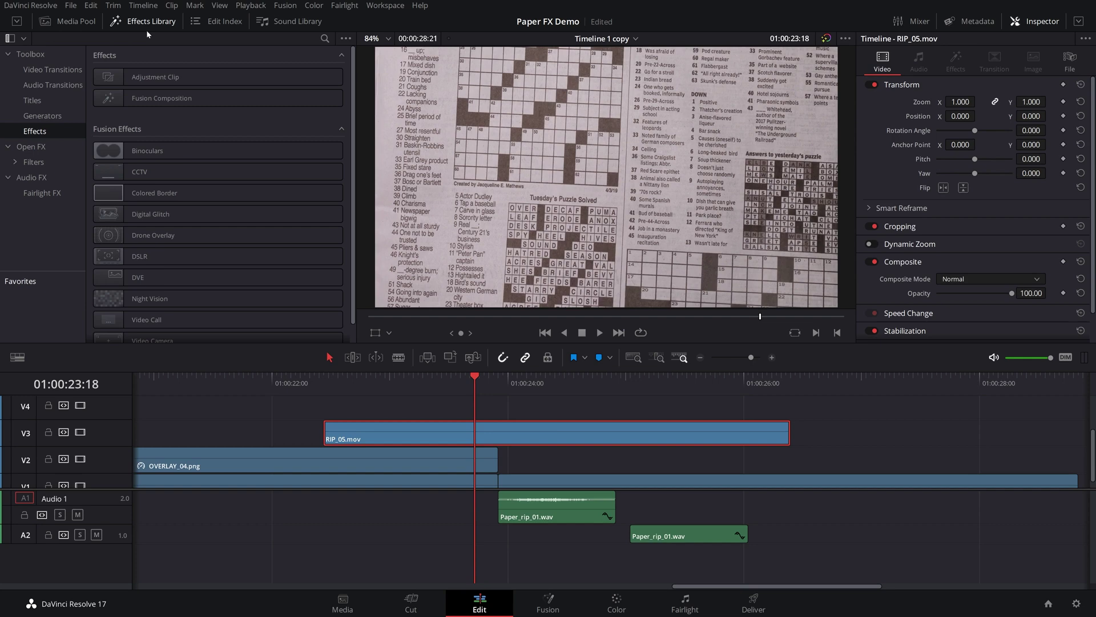
click(41, 115)
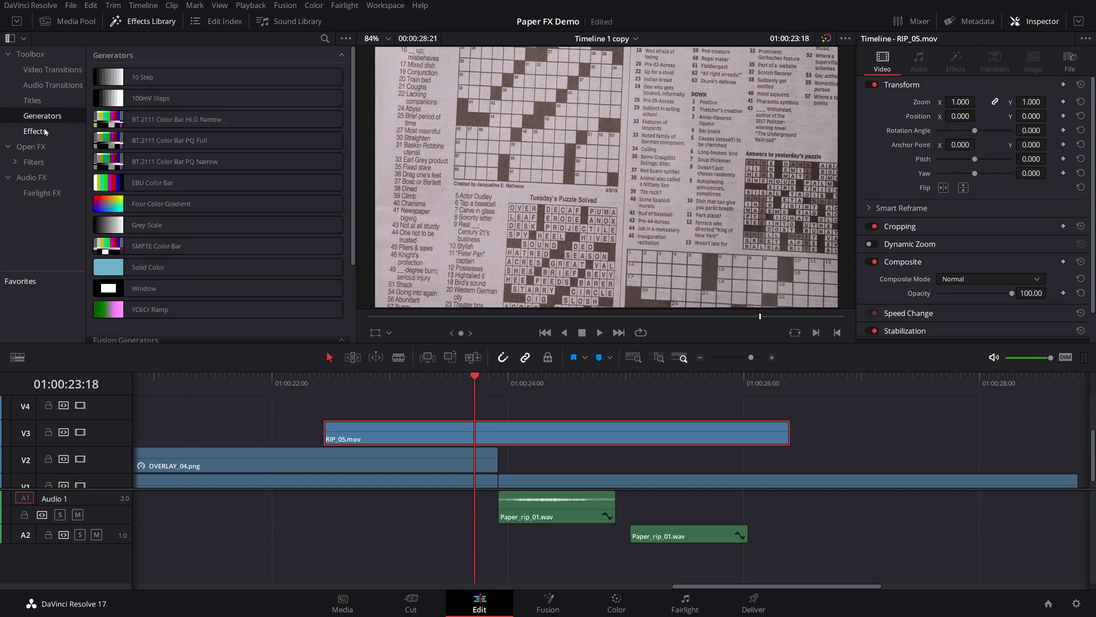
click(35, 131)
scroll(206, 157, down, 1)
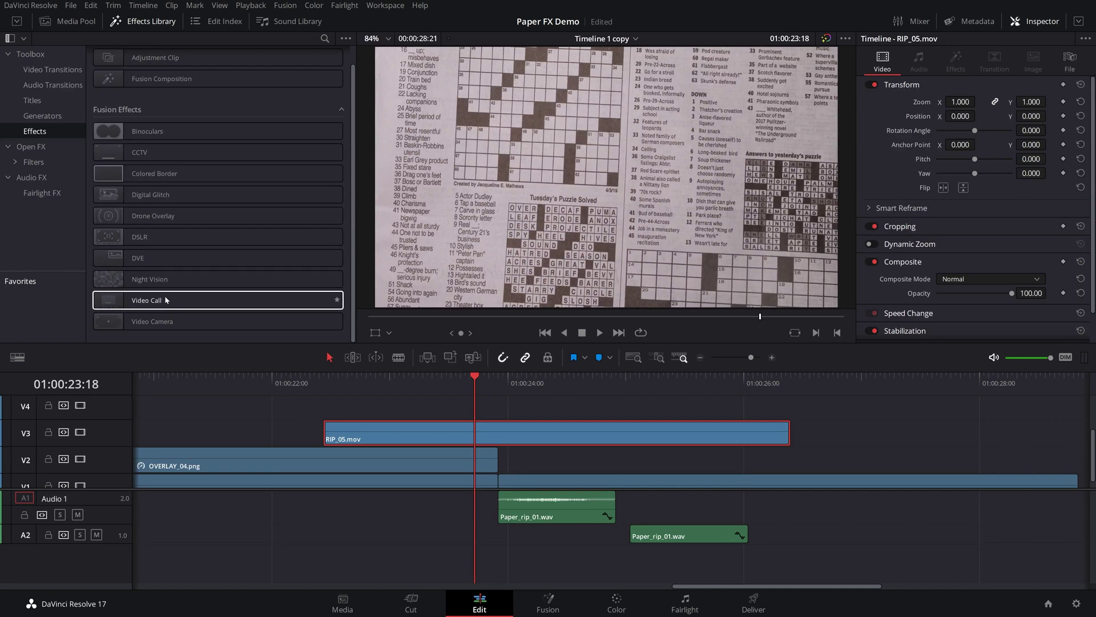
mouse_move(166, 301)
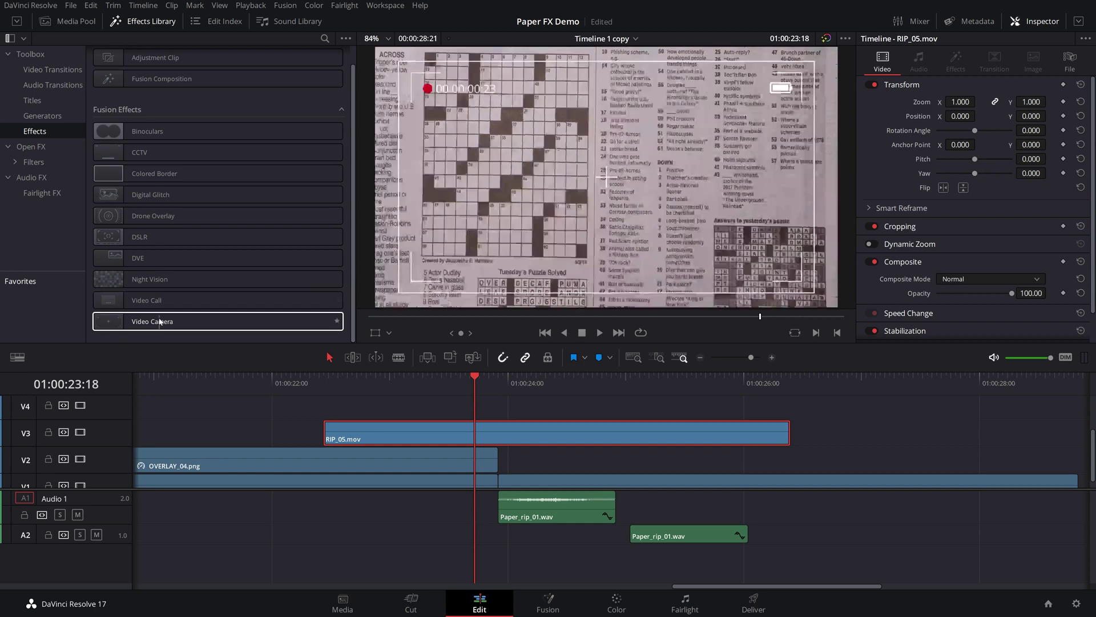
mouse_move(155, 153)
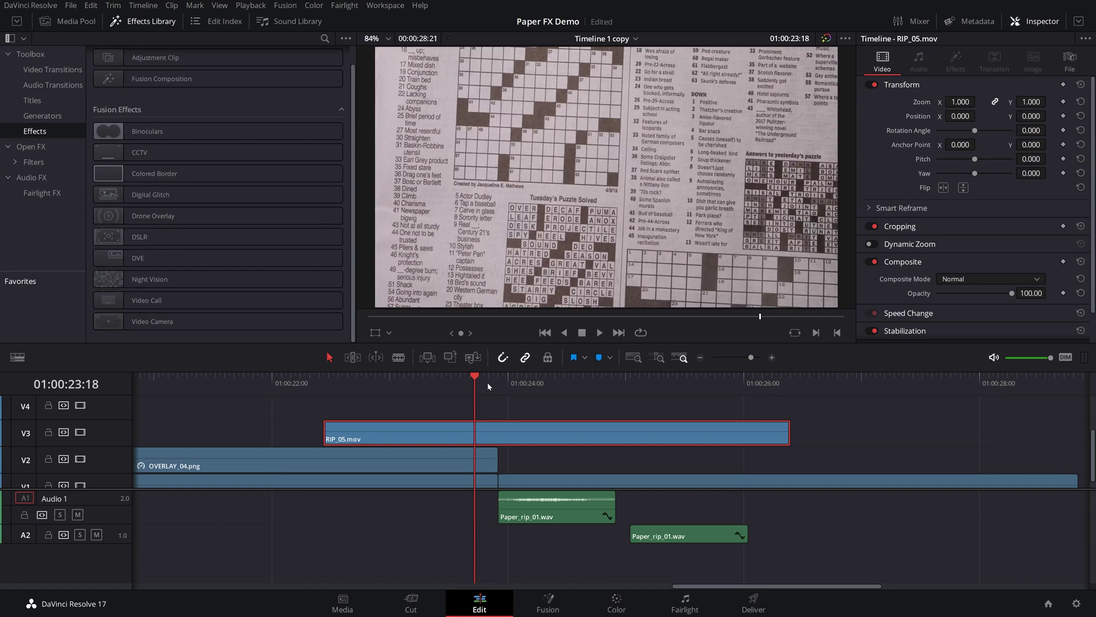
drag(474, 378, 616, 386)
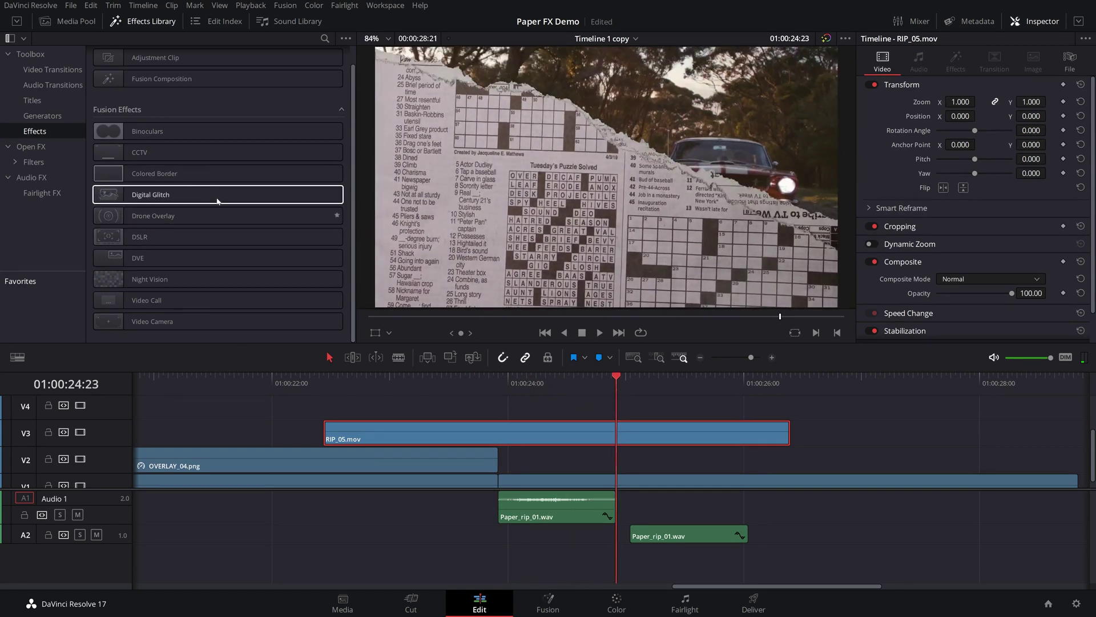
mouse_move(180, 153)
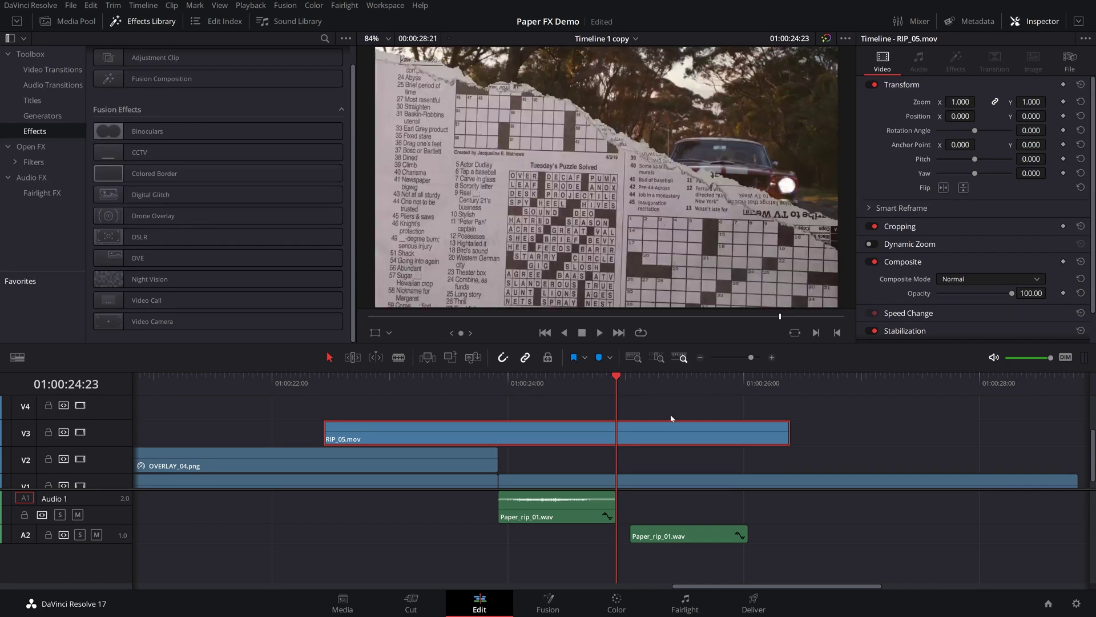
Open RIP_05.mov in Fusion and insert a Film Damage node between MediaIn1 and MediaOut1
click(547, 605)
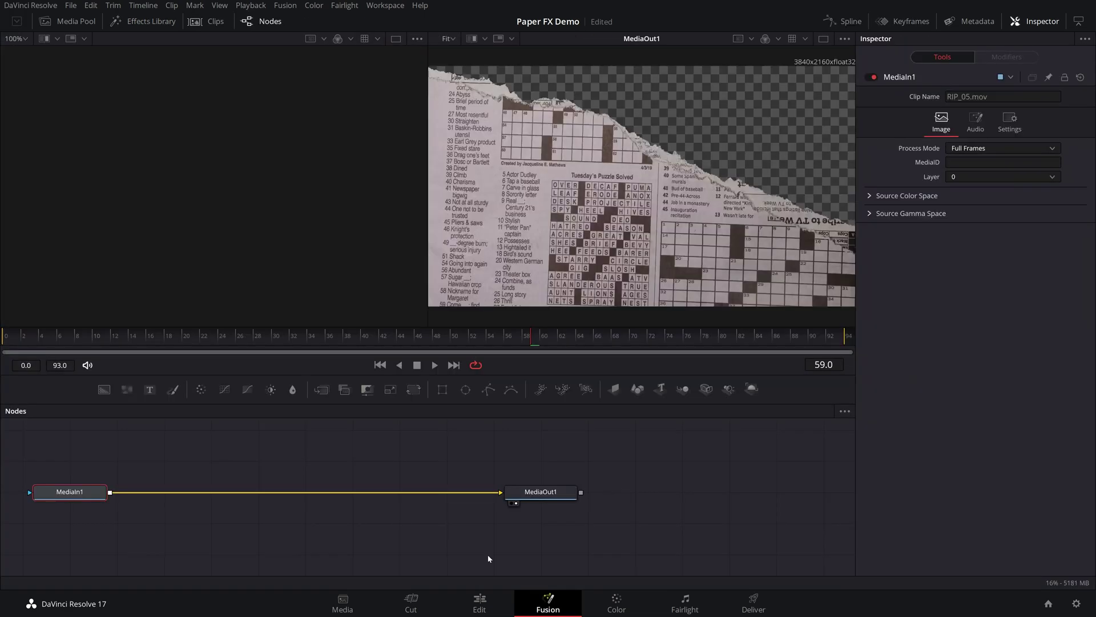
drag(85, 488, 129, 494)
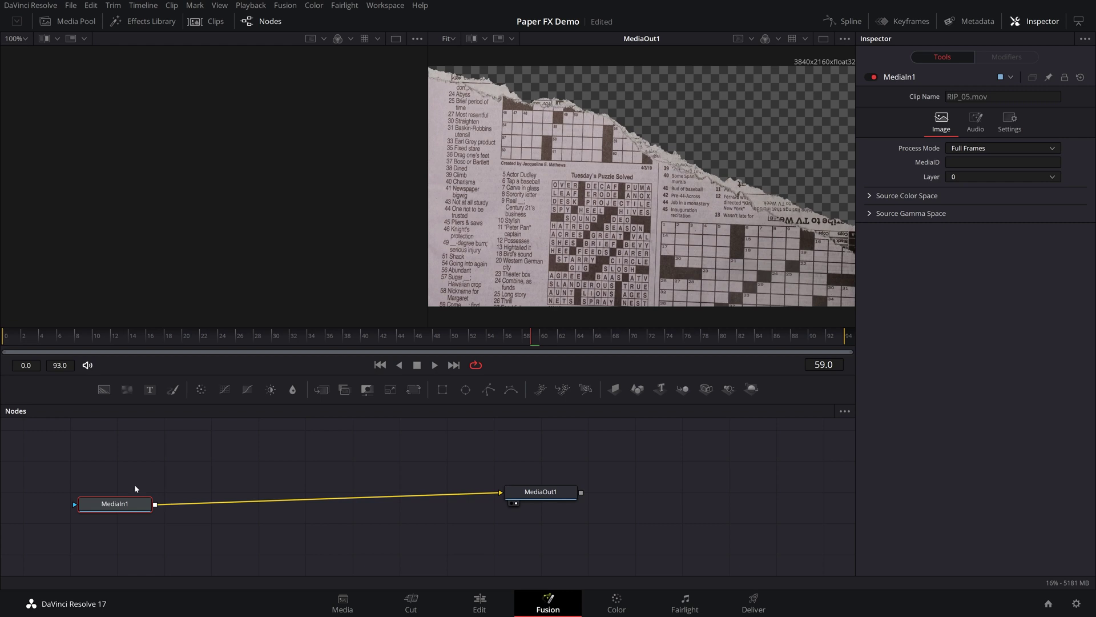
drag(123, 507, 144, 488)
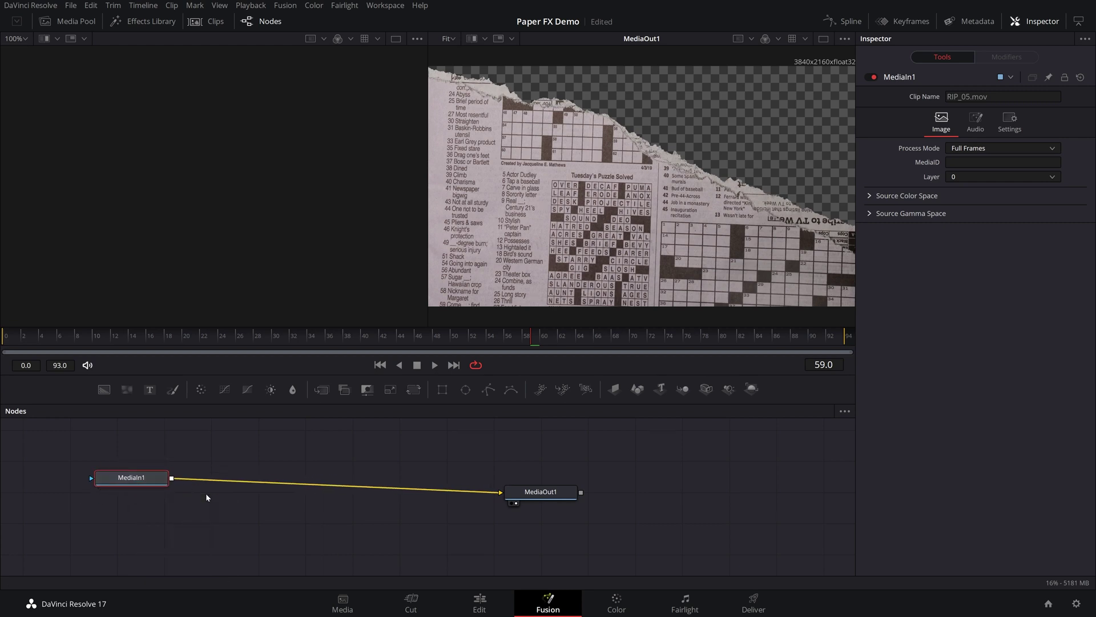
key(shift+space)
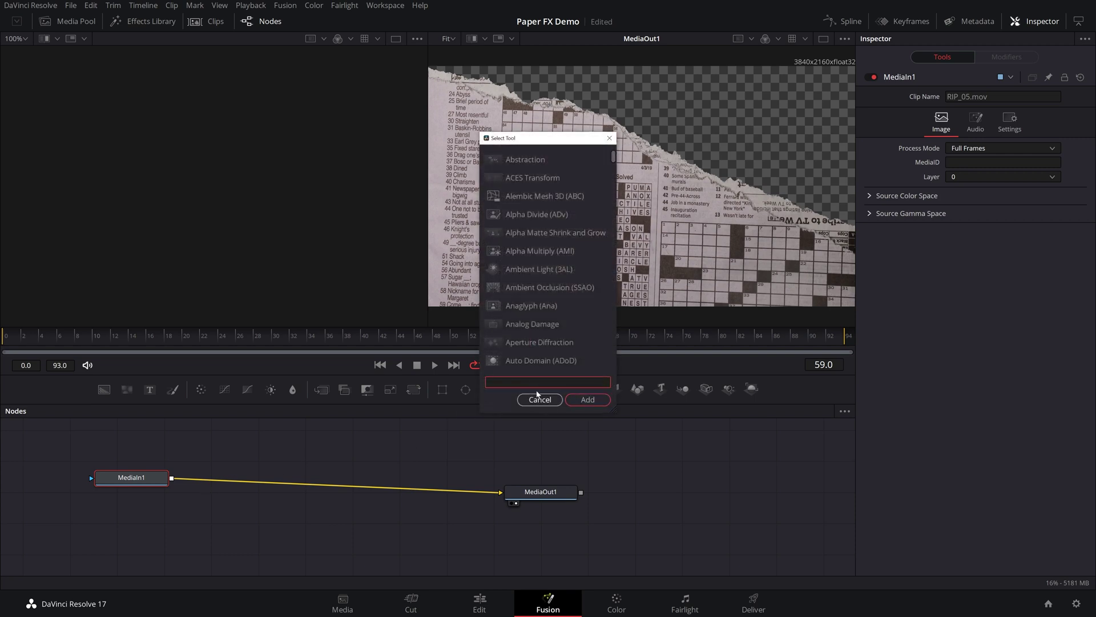
text(damag)
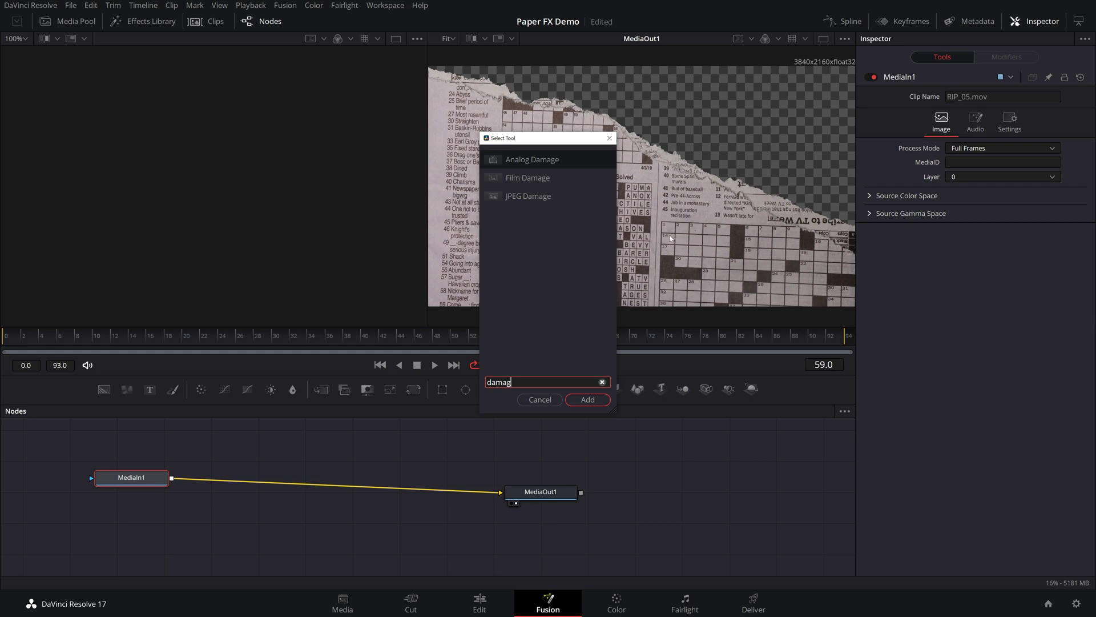
click(522, 180)
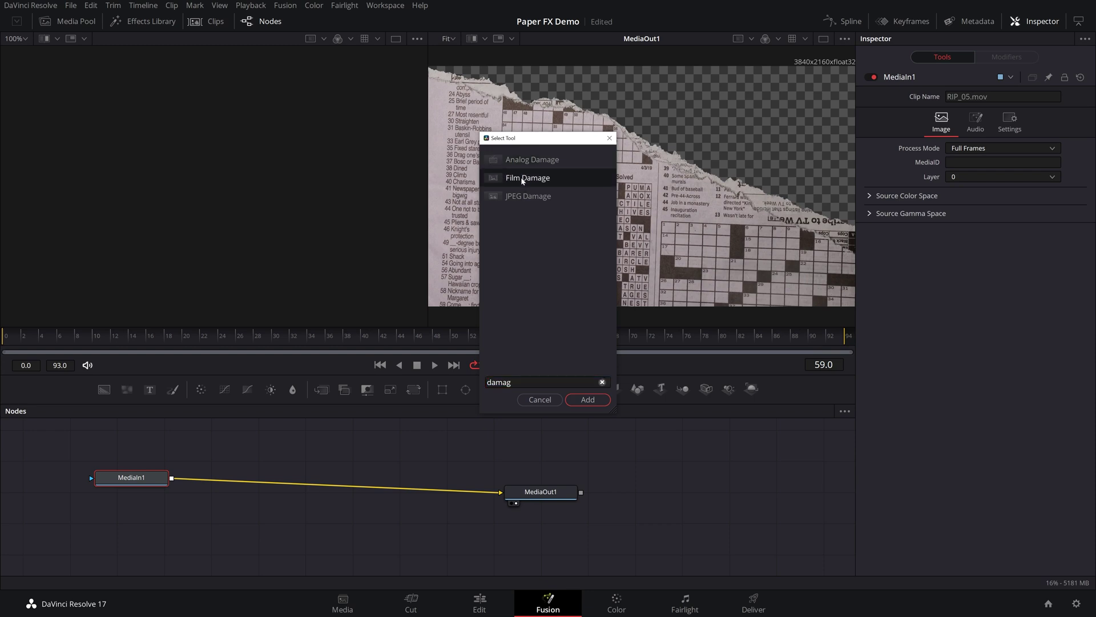
click(578, 401)
drag(236, 482, 311, 517)
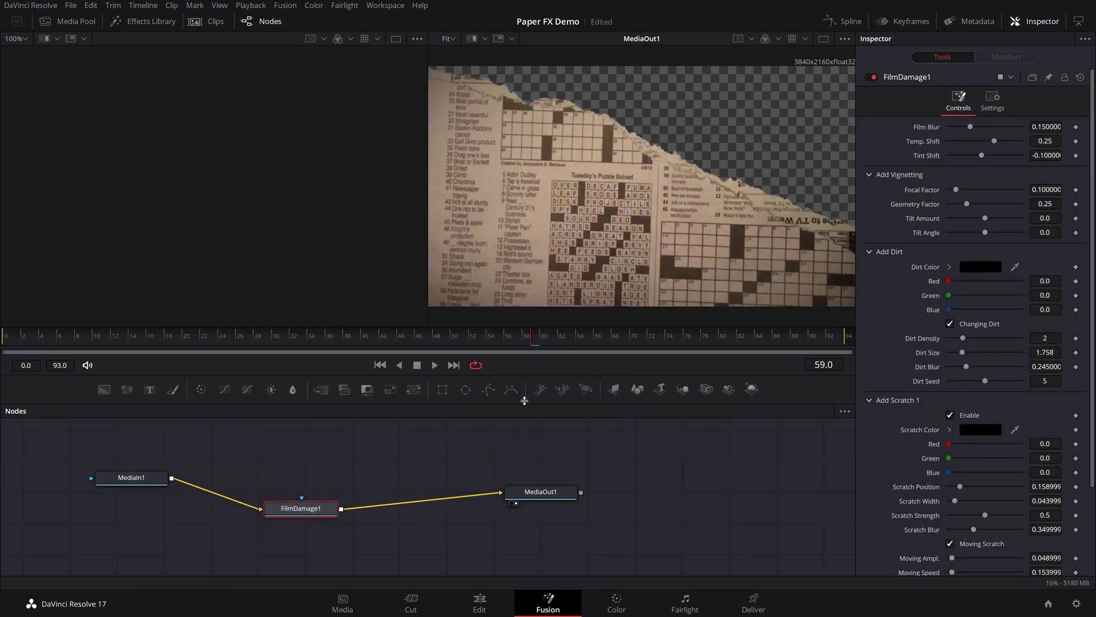
Play back the composition from near its start to check the default Film Damage look on the paper rip
click(48, 341)
key(space)
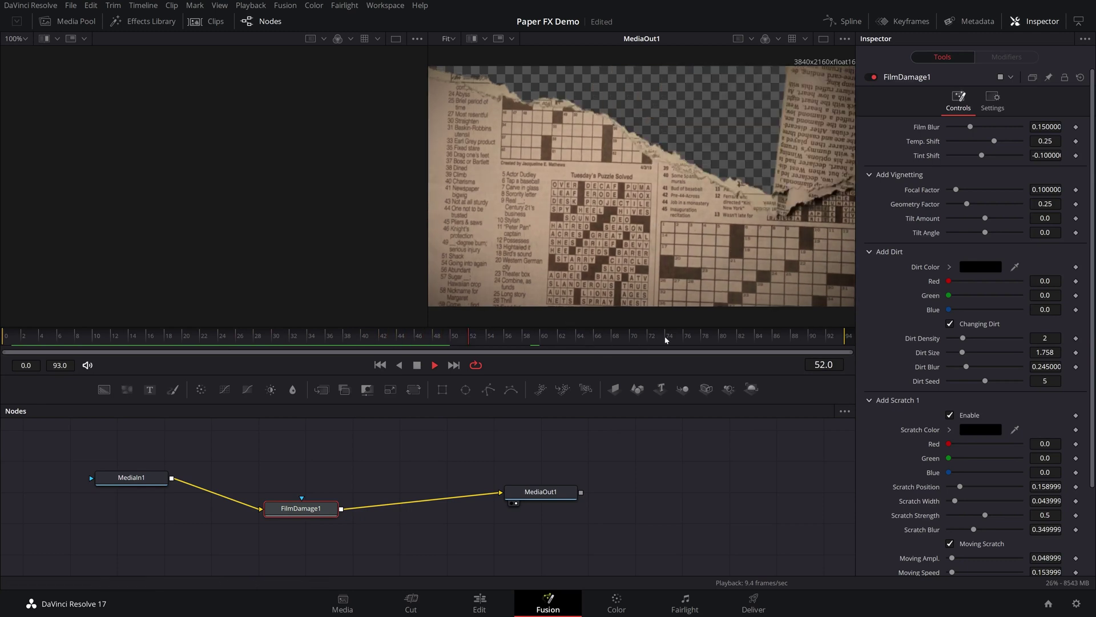
key(space)
drag(303, 508, 322, 508)
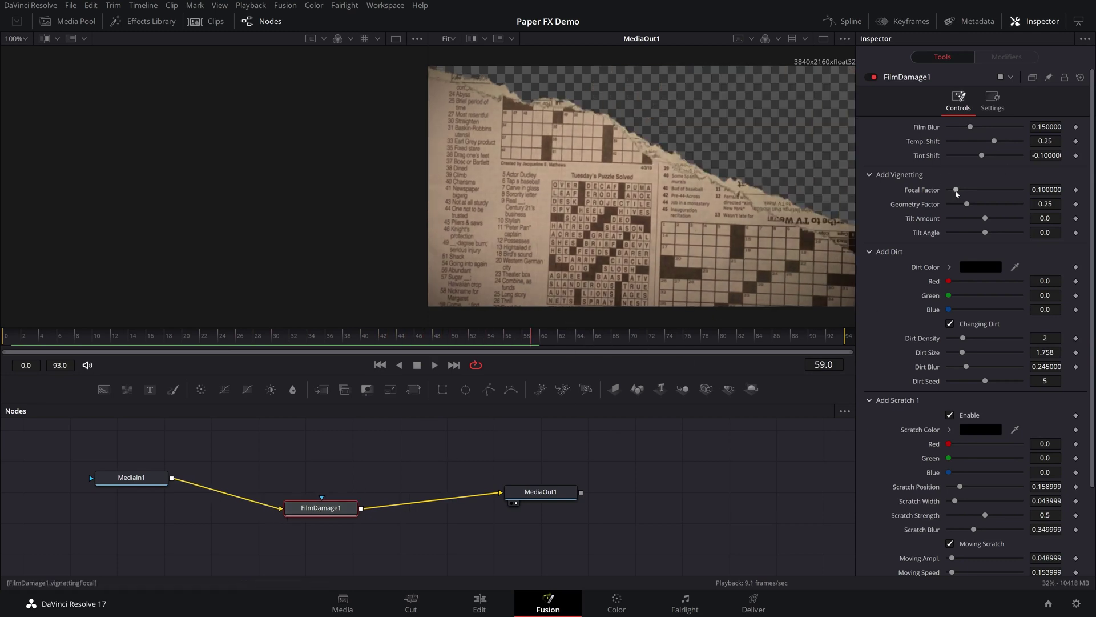
Set Film Damage's Focal Factor to 0.197, Dirt Density to 3, Dirt Size to 2.543, Temp. Shift to 0.32 and Tint Shift to -0.06
mouse_move(956, 193)
mouse_down()
mouse_move(974, 194)
mouse_move(962, 195)
mouse_up()
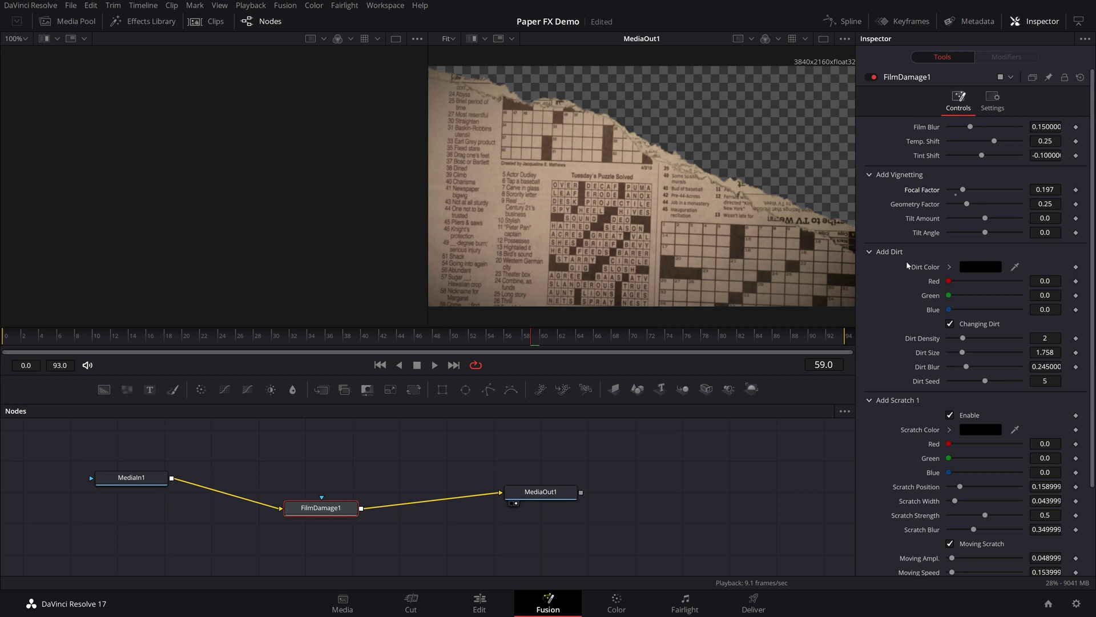
scroll(936, 269, down, 3)
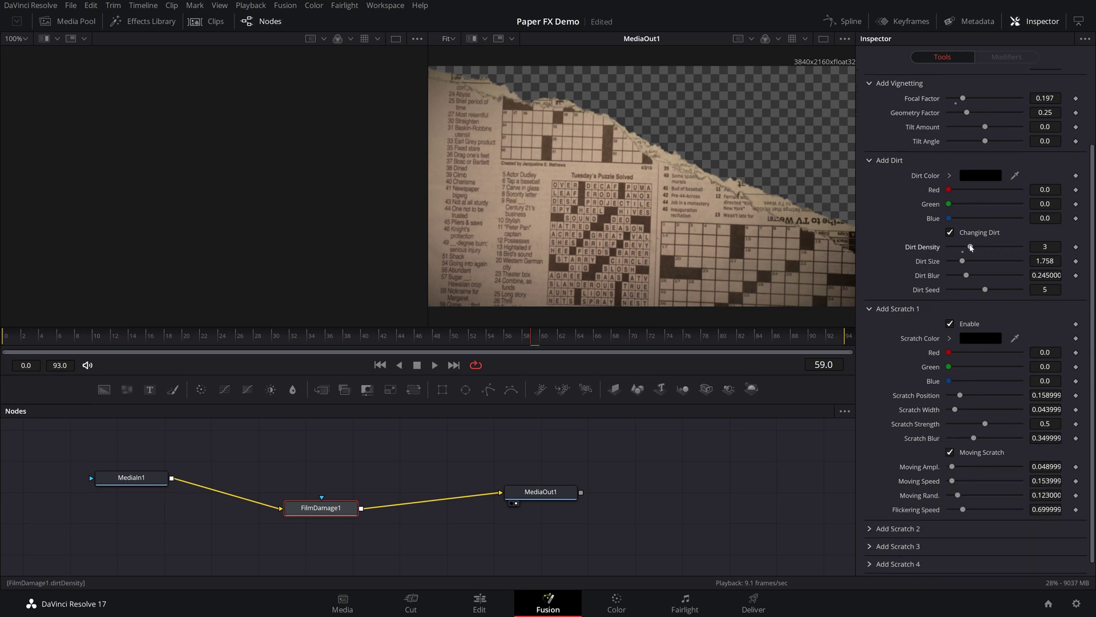
mouse_move(963, 262)
mouse_down()
mouse_move(991, 264)
mouse_move(978, 266)
mouse_up()
key(space)
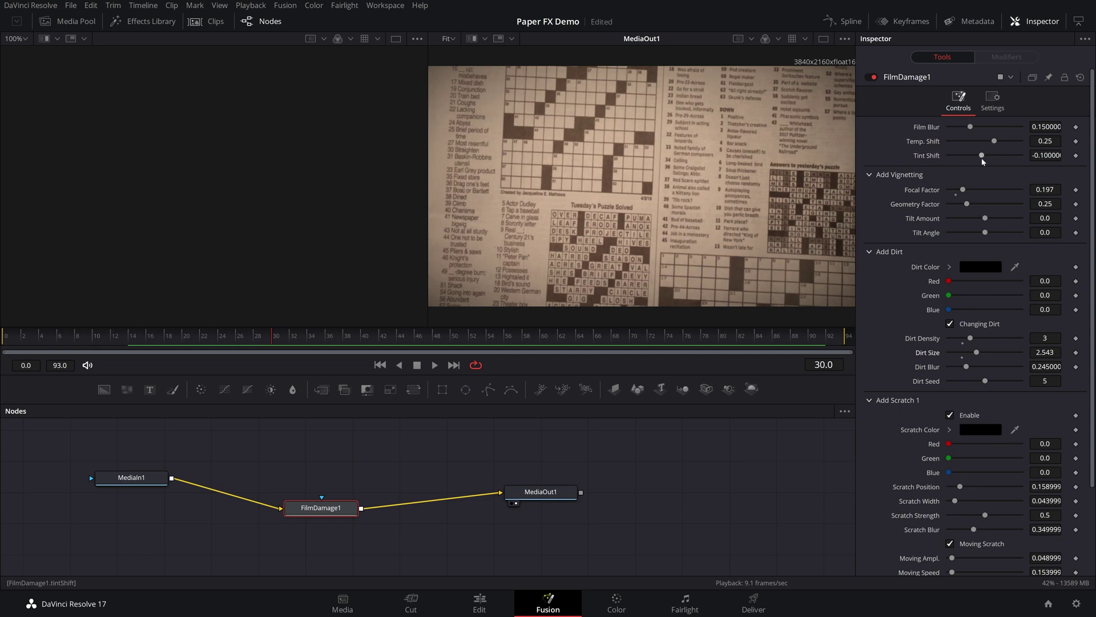
mouse_move(995, 142)
mouse_down()
mouse_move(1004, 142)
mouse_move(987, 157)
mouse_move(996, 157)
mouse_move(969, 157)
mouse_move(998, 144)
mouse_up()
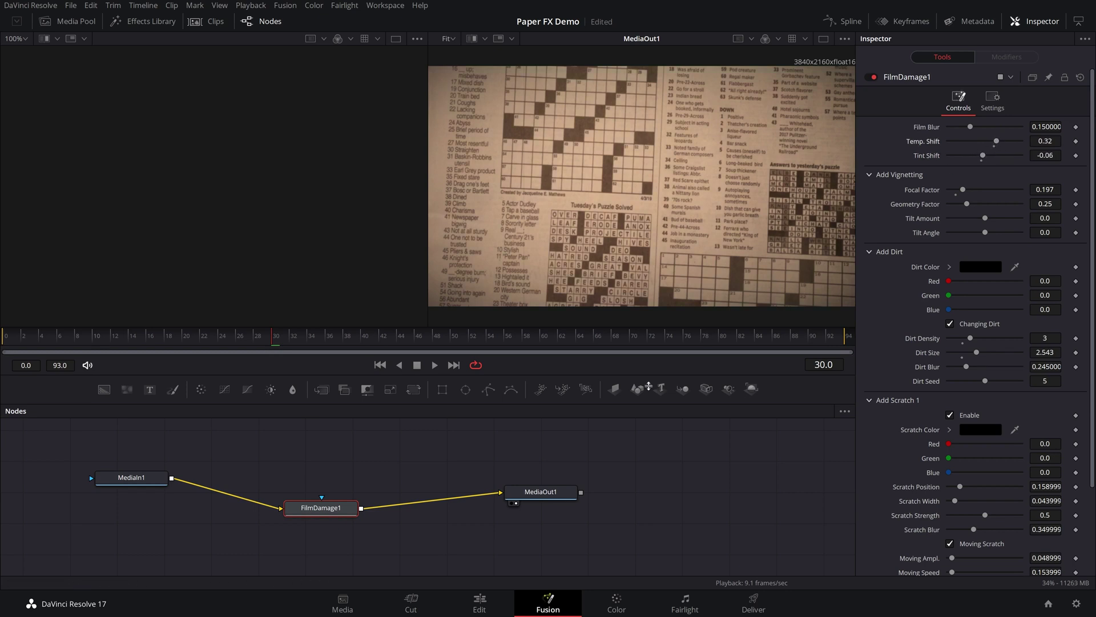
Return to the edit timeline and play back the film-damaged RIP_05.mov transition from just before its start
click(480, 603)
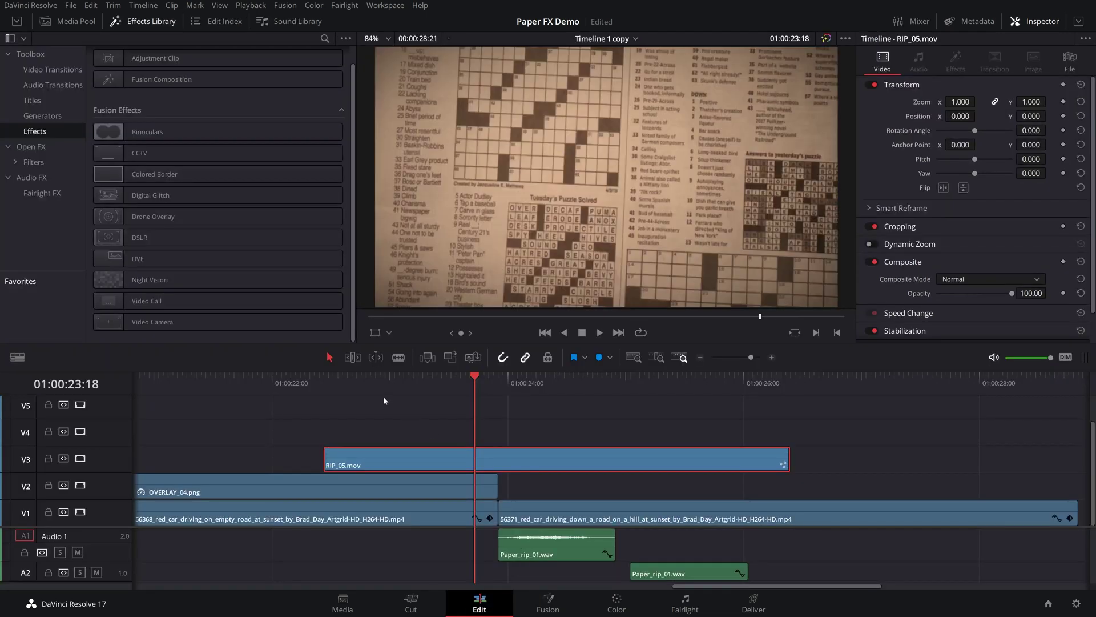
click(273, 379)
key(space)
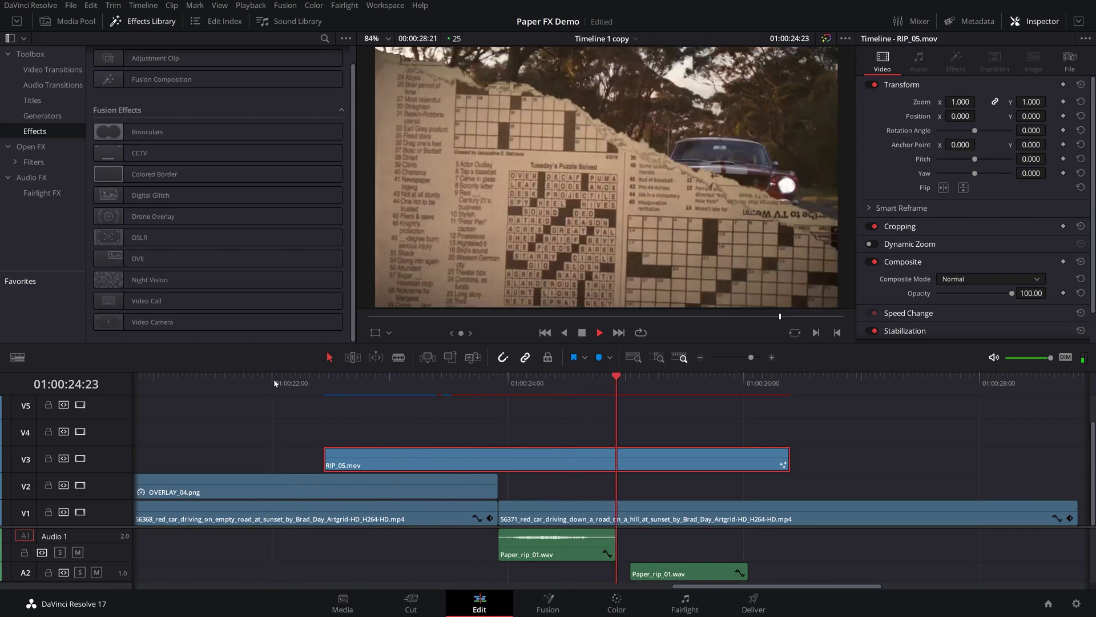
key(space)
click(315, 381)
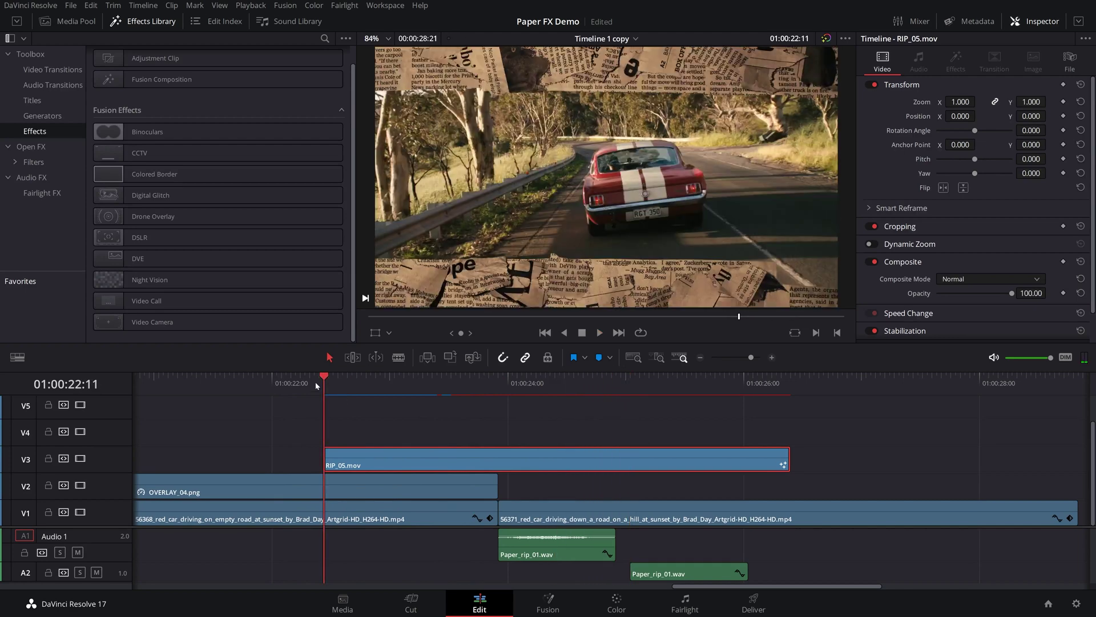
key(space)
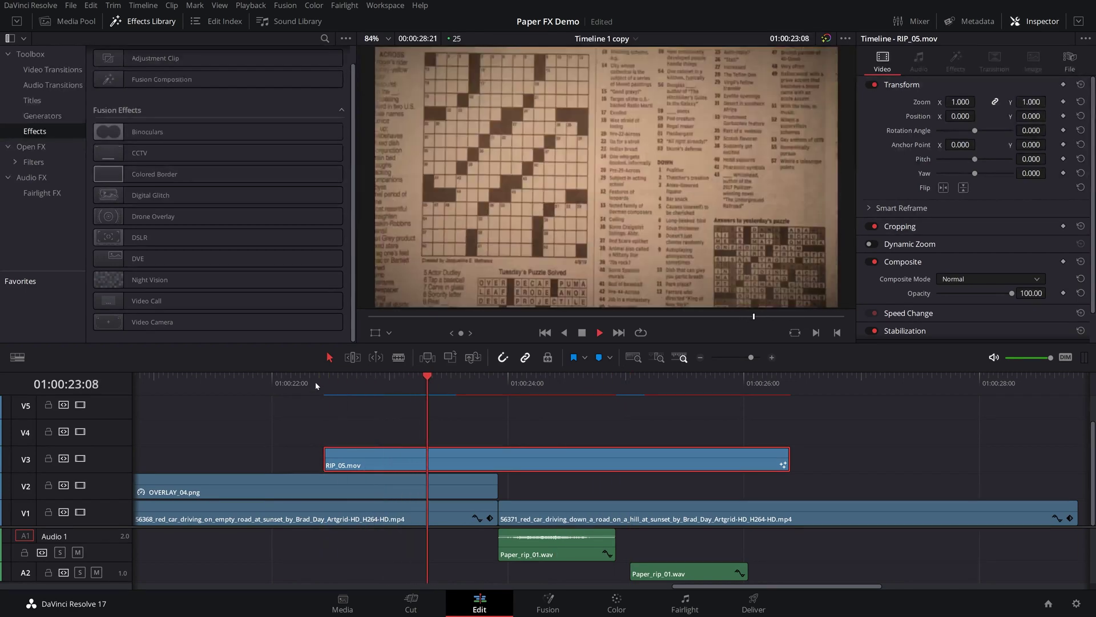